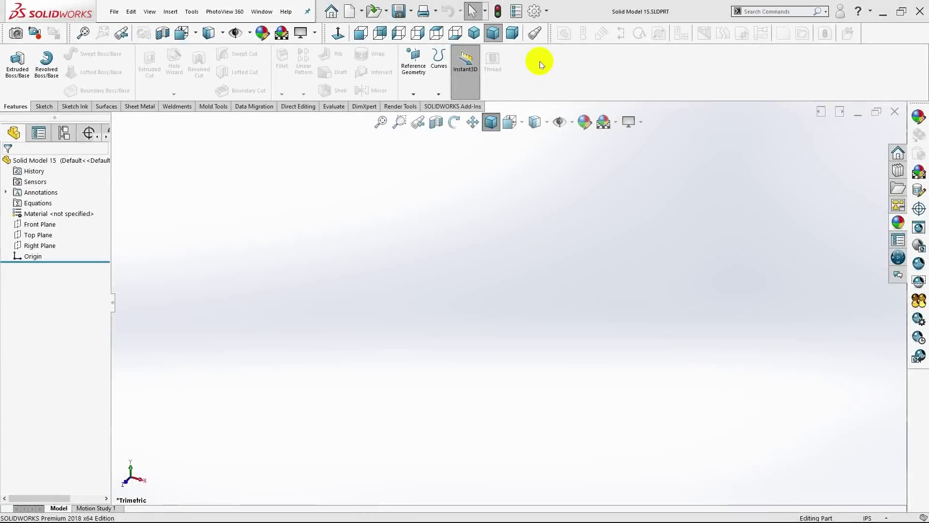
# - Review the document units and image quality settings, then apply polished aluminum to the part
pyautogui.click(544, 13)
pyautogui.click(550, 28)
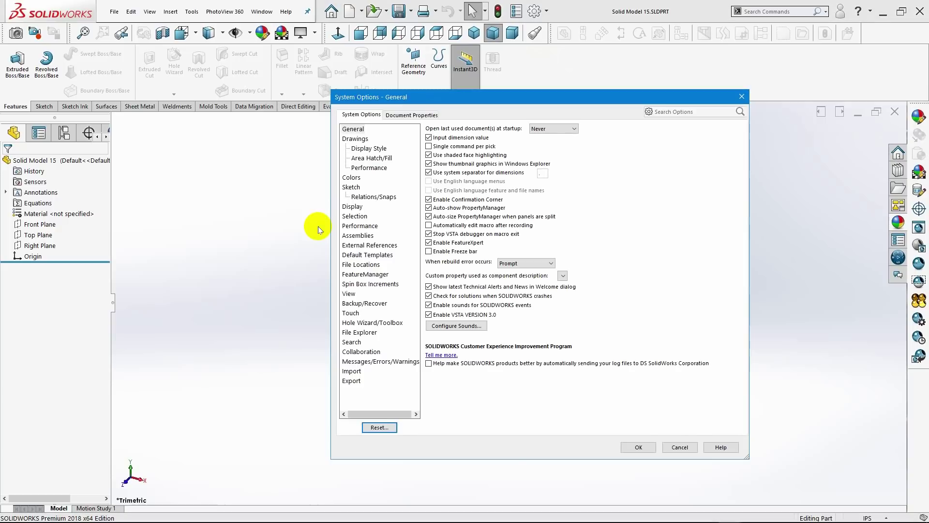
pyautogui.click(398, 114)
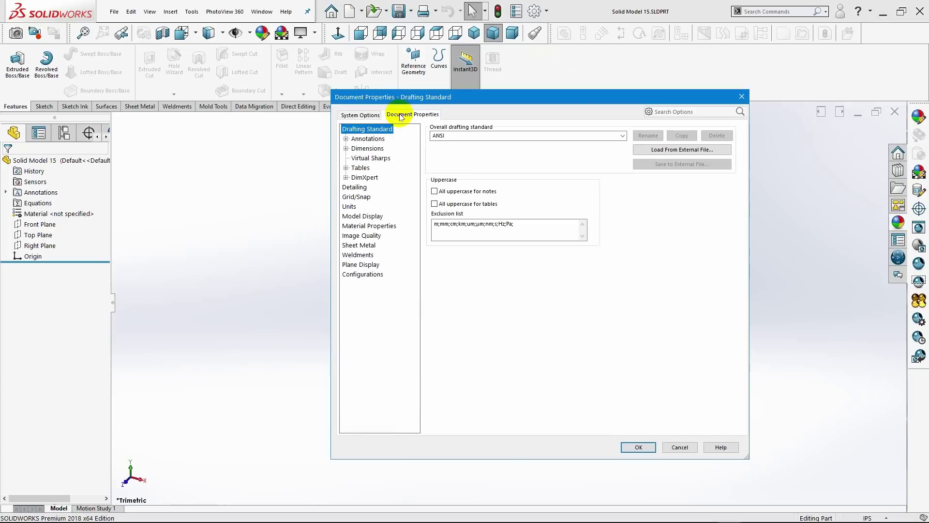
pyautogui.click(349, 207)
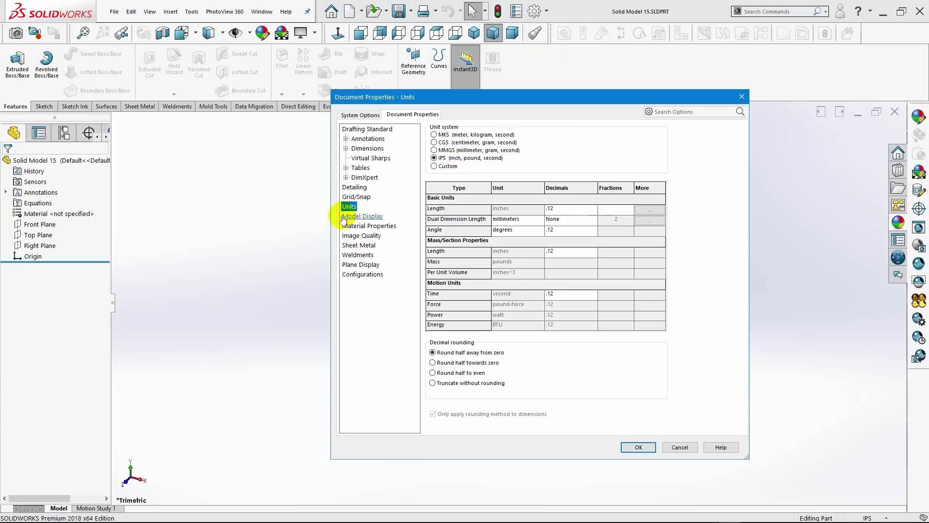
pyautogui.click(348, 246)
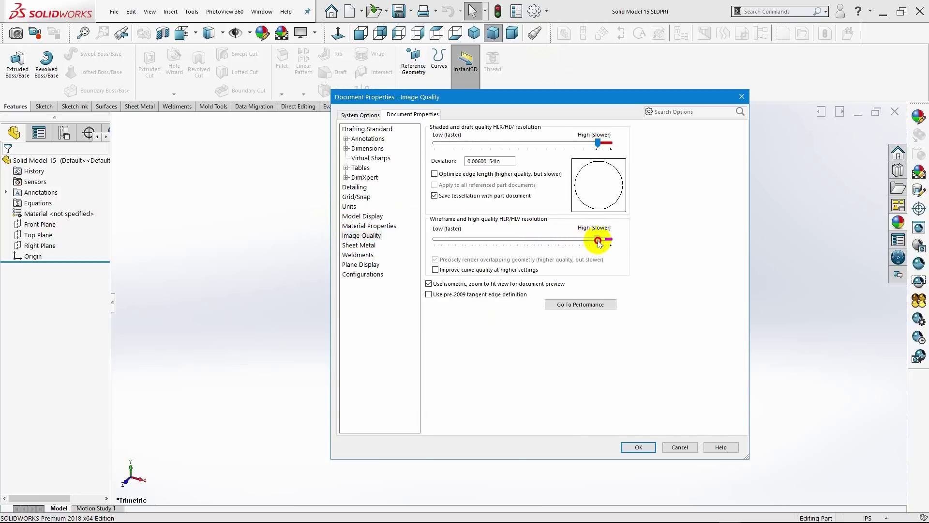
pyautogui.click(638, 446)
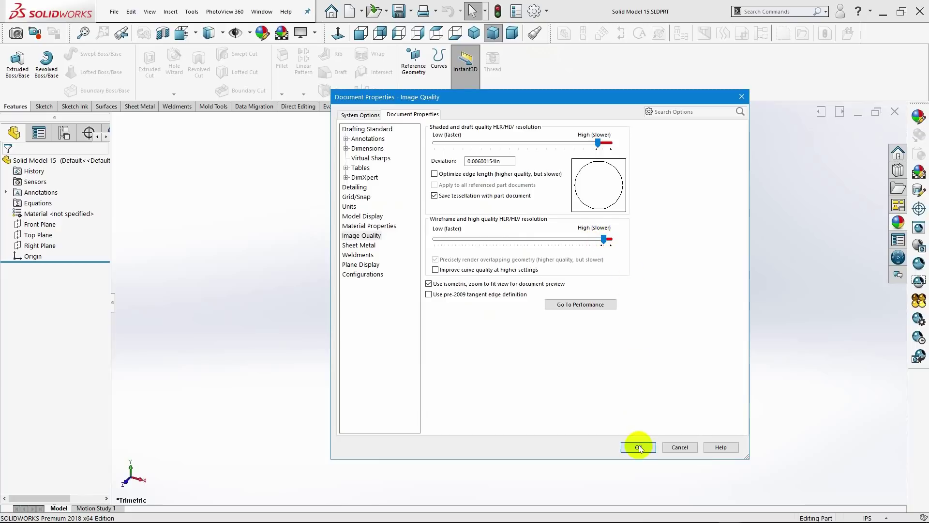
pyautogui.click(899, 222)
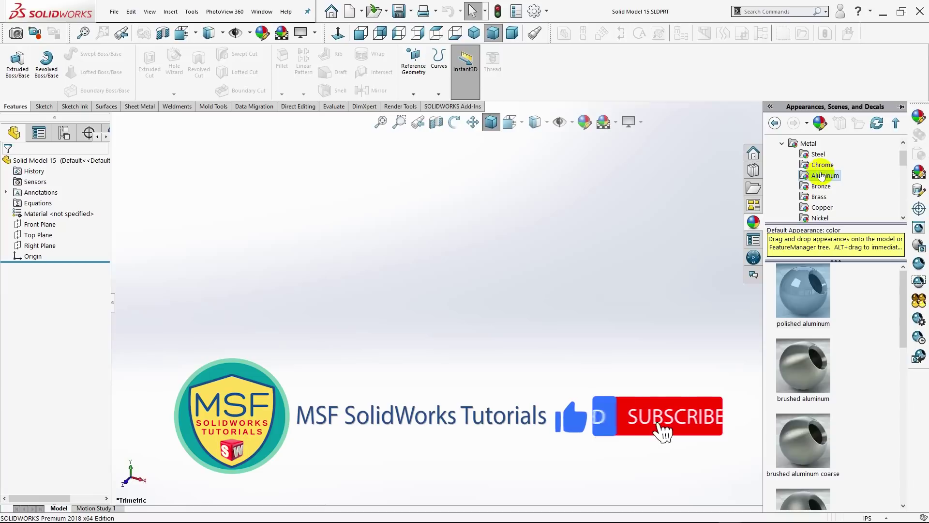
pyautogui.moveTo(803, 290)
pyautogui.doubleClick(794, 300)
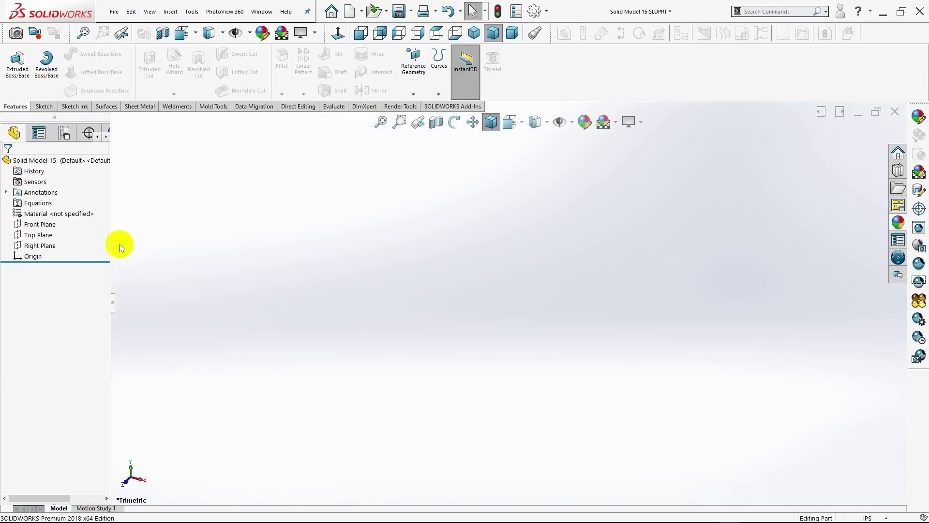
# - Start a sketch on the Front Plane and draw a horizontal centerline right from the origin
pyautogui.click(54, 224)
pyautogui.click(58, 214)
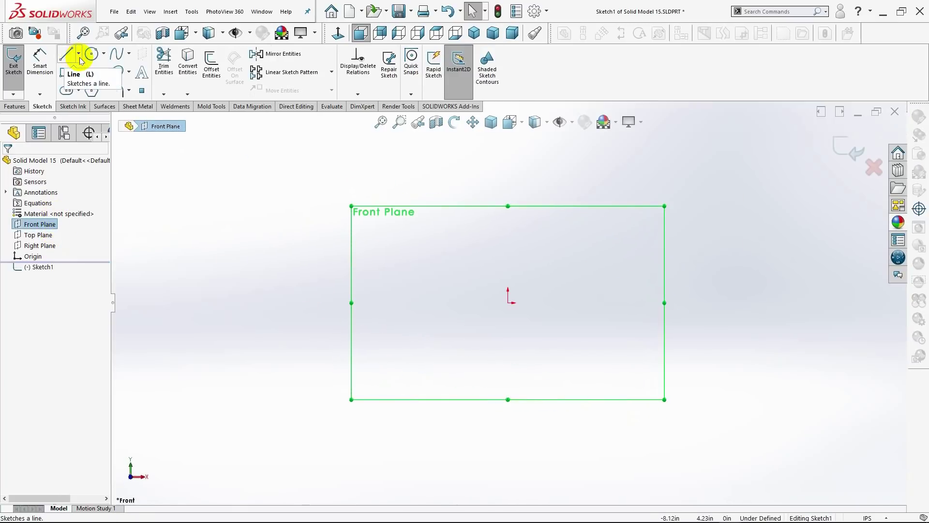
pyautogui.click(78, 55)
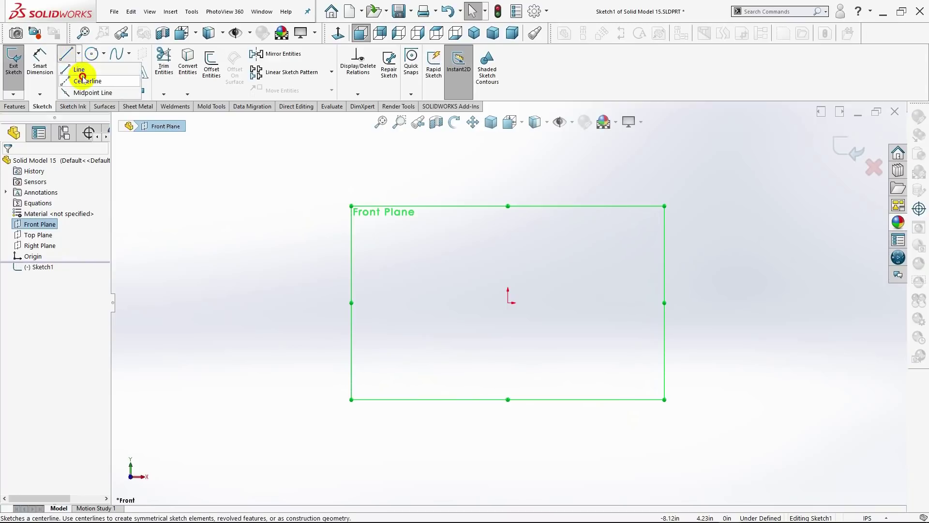
pyautogui.click(80, 77)
pyautogui.click(508, 303)
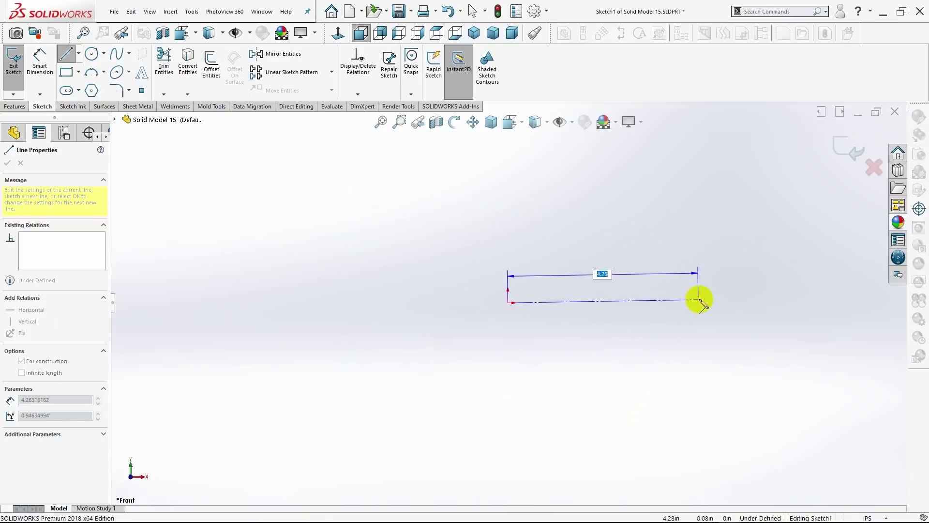
pyautogui.click(685, 302)
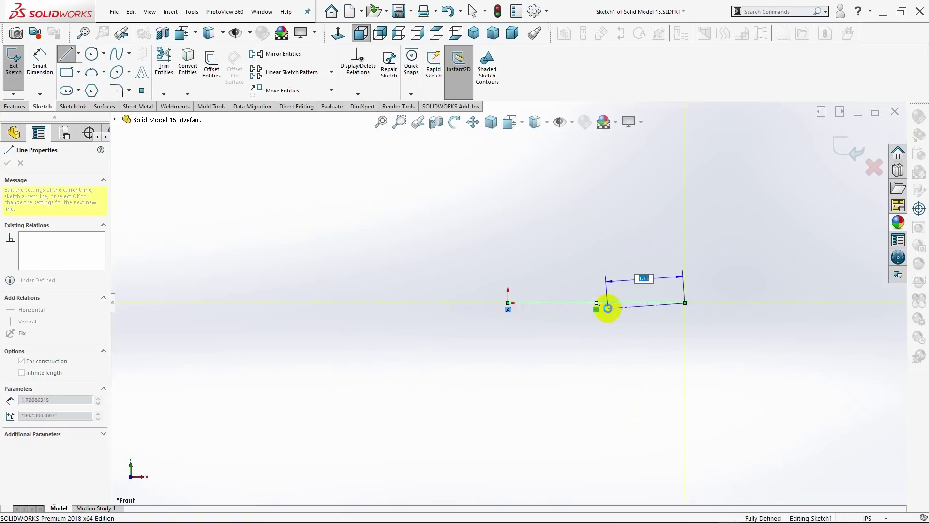
pyautogui.press('Escape')
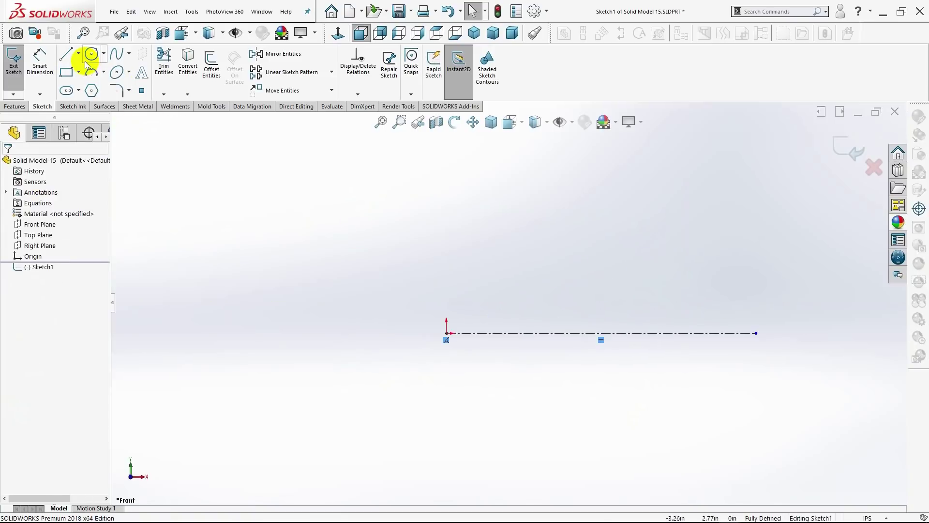
# - Draw a vertical centerline upward from the origin
pyautogui.click(78, 54)
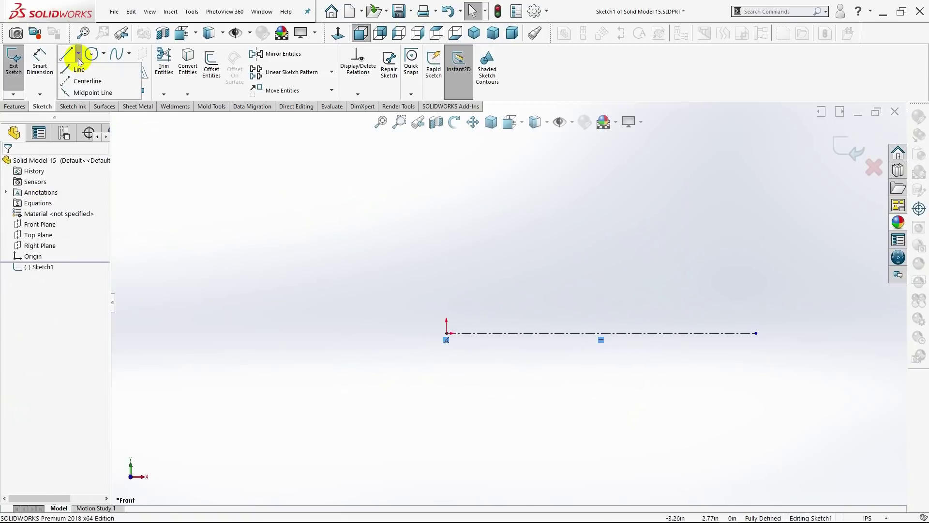
pyautogui.click(446, 333)
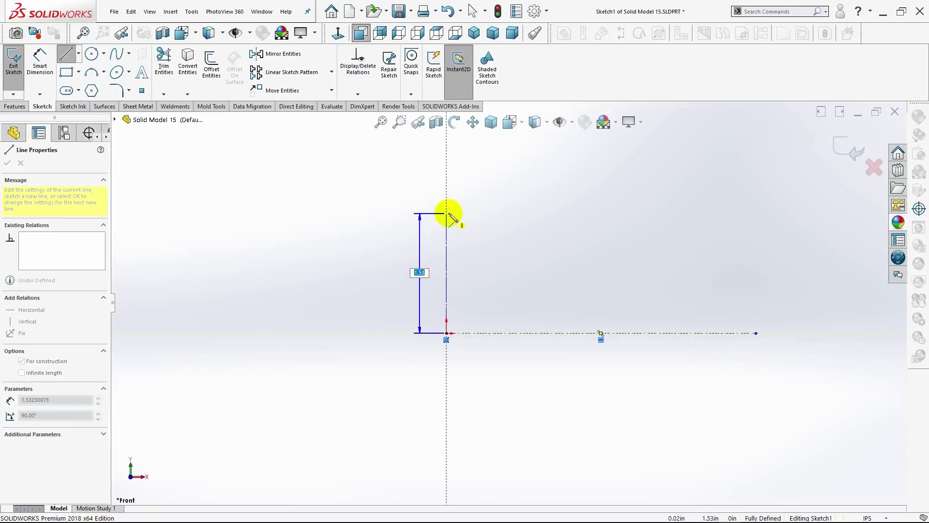
pyautogui.click(446, 214)
pyautogui.press('Escape')
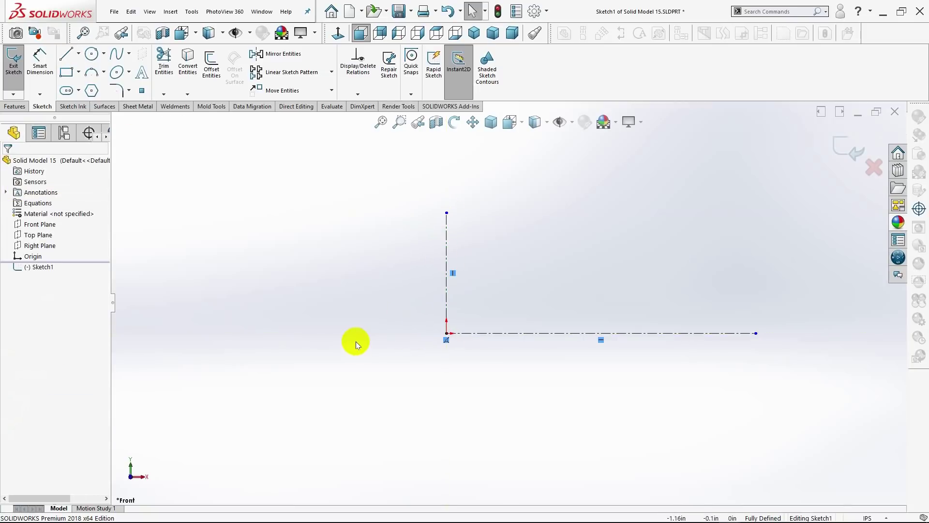
# - Draw the profile's bottom edge from the origin with a raised block along the baseline
pyautogui.click(68, 58)
pyautogui.click(446, 332)
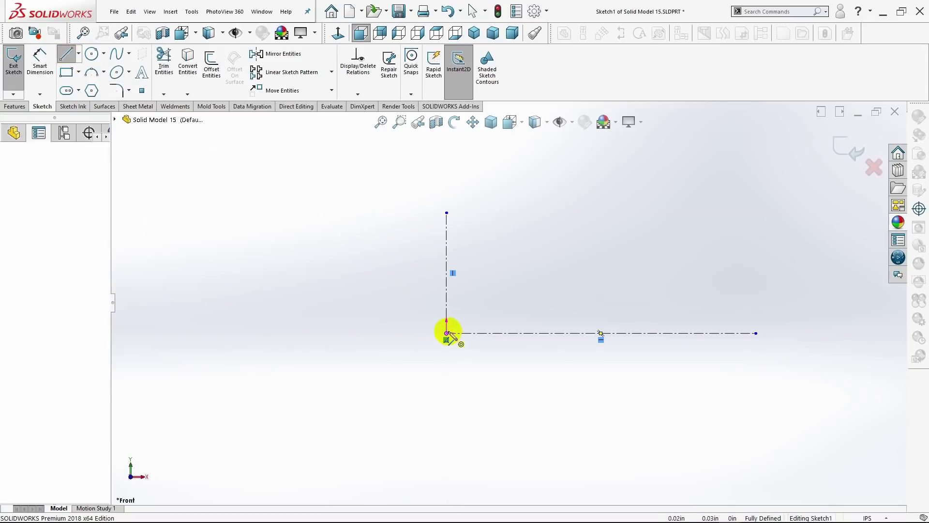
pyautogui.click(527, 333)
pyautogui.click(528, 295)
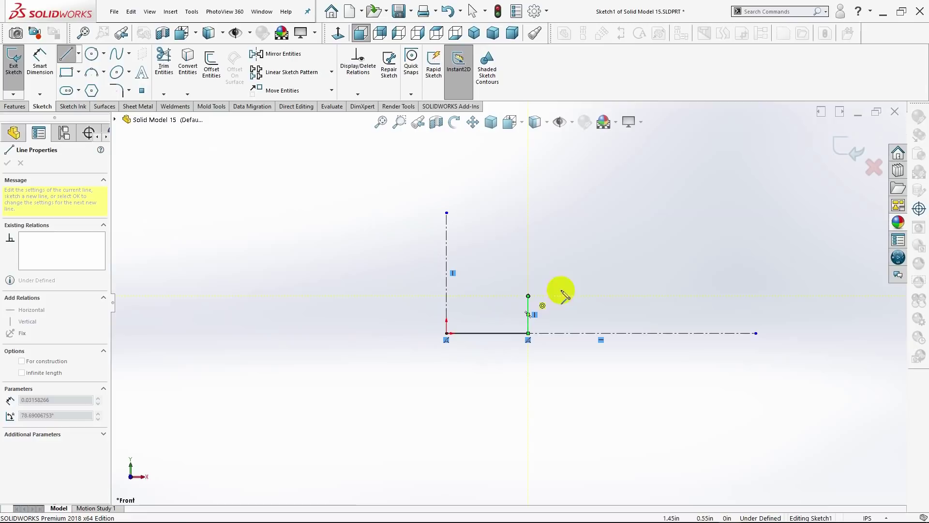
pyautogui.click(626, 296)
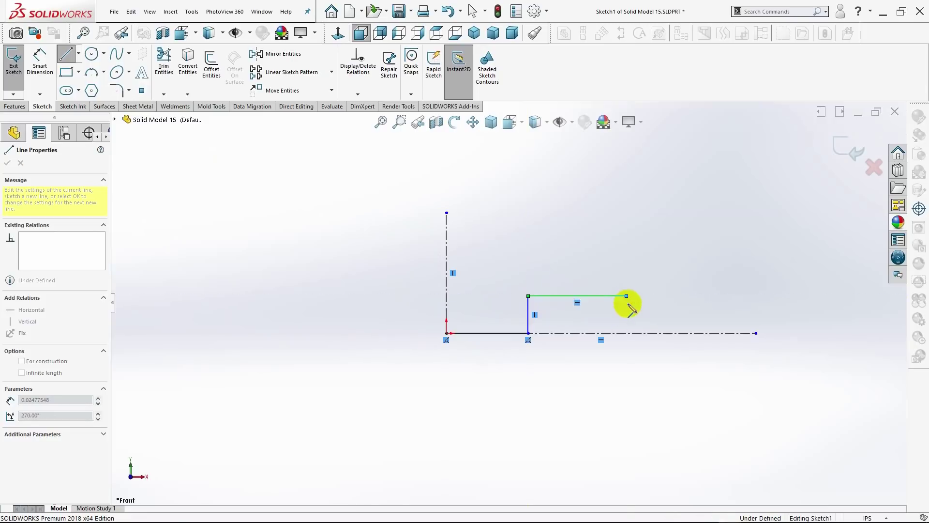
pyautogui.click(626, 333)
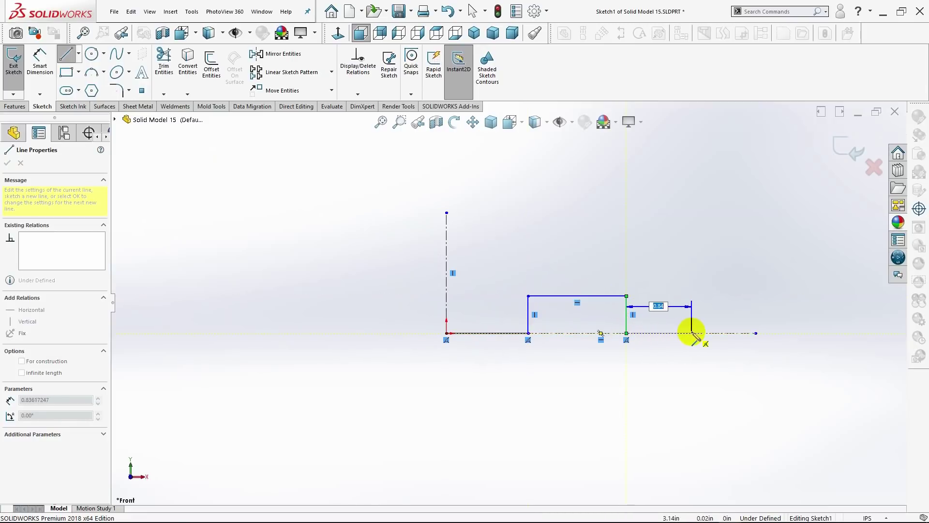
pyautogui.click(695, 333)
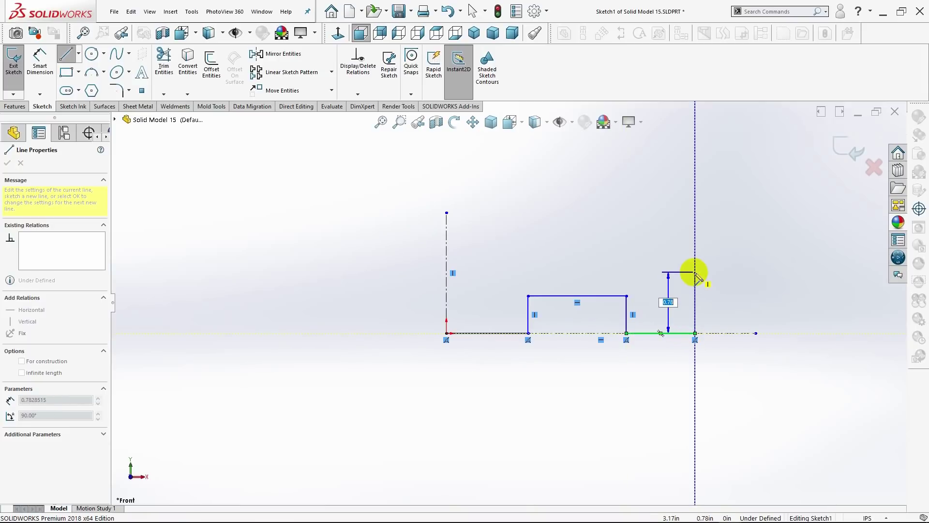
# - Continue the outline up the right edge, stepping left to the top, then angle down-left
pyautogui.click(695, 269)
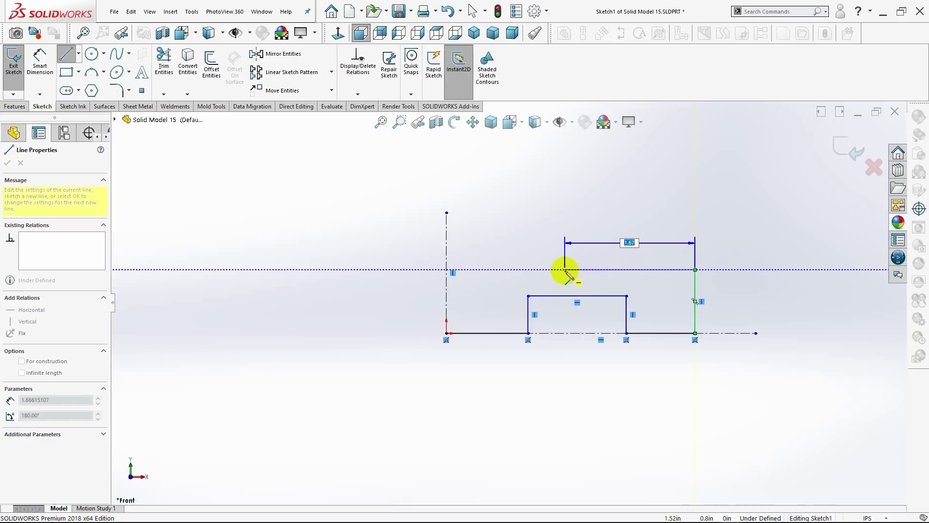
pyautogui.click(561, 270)
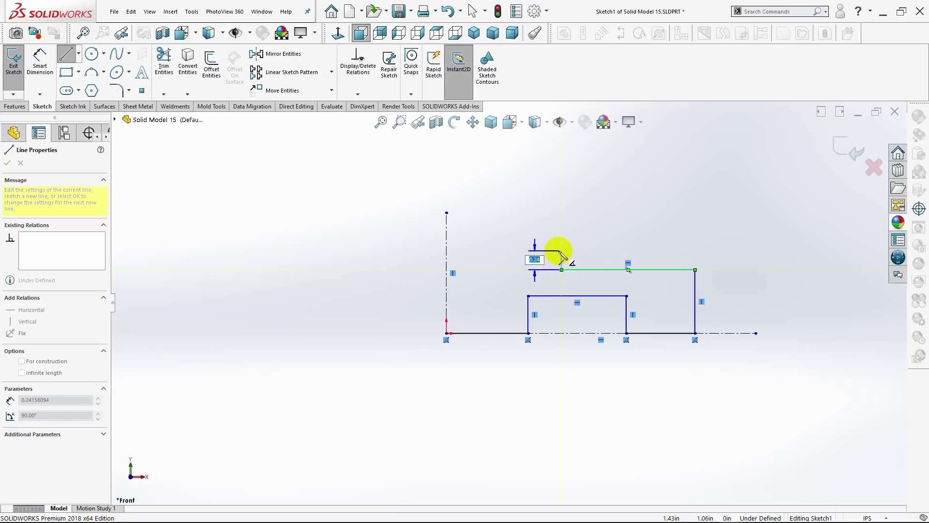
pyautogui.click(561, 246)
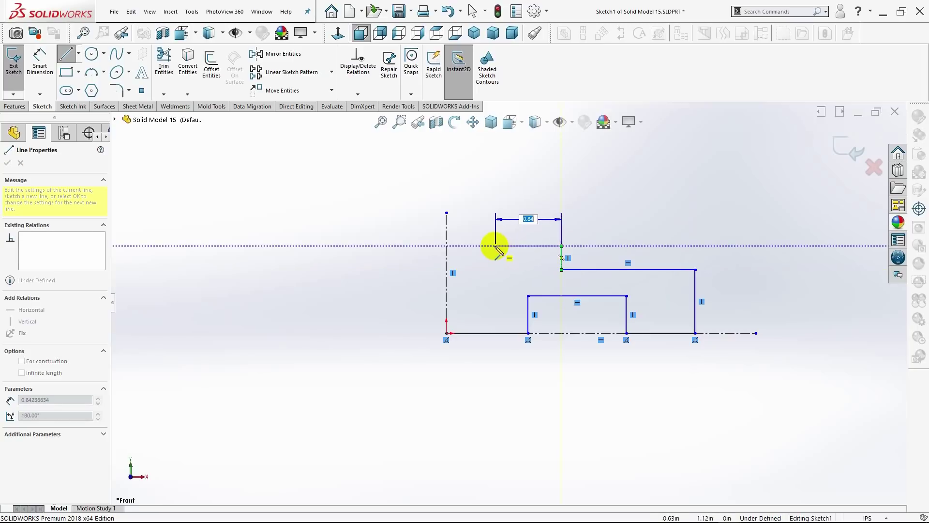
pyautogui.click(493, 246)
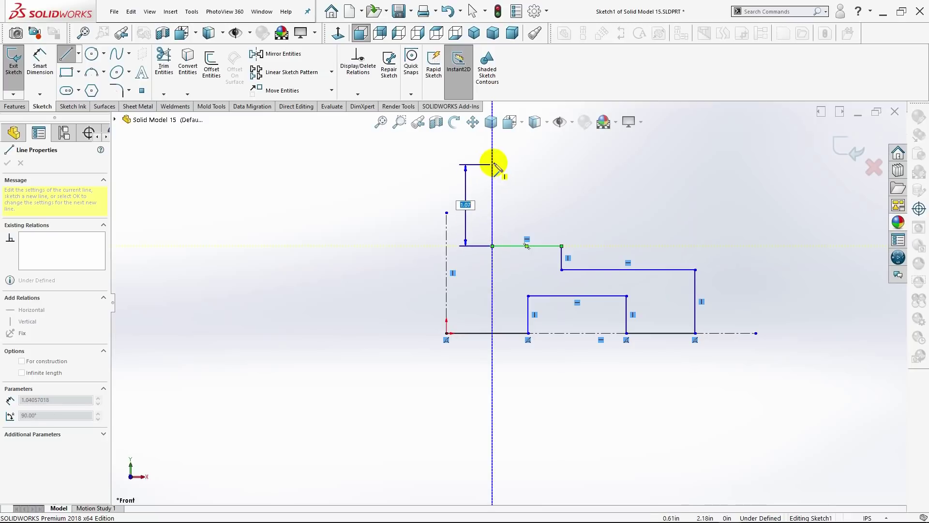
pyautogui.click(492, 162)
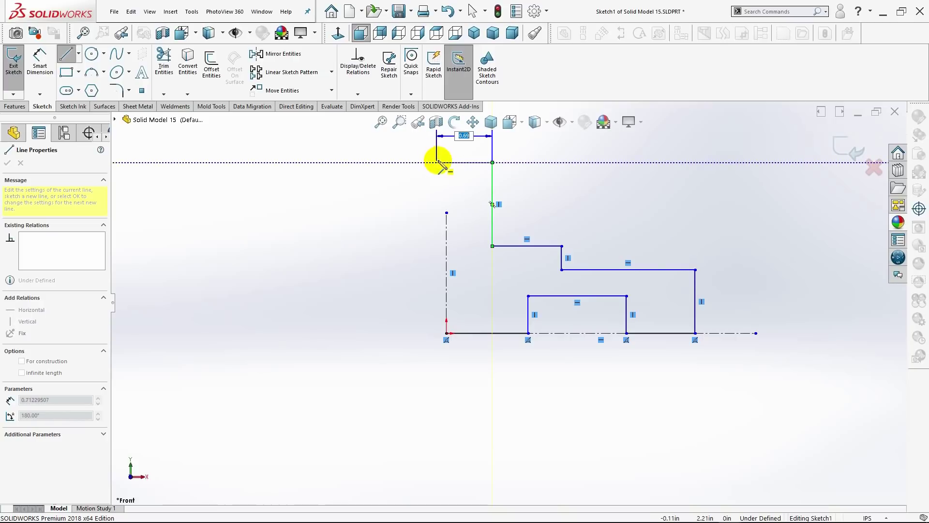
pyautogui.click(446, 163)
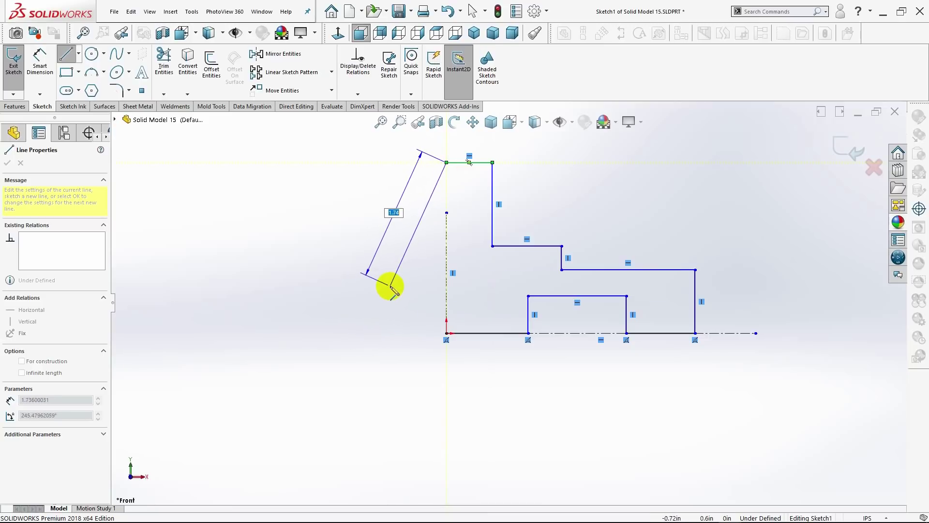
pyautogui.click(390, 286)
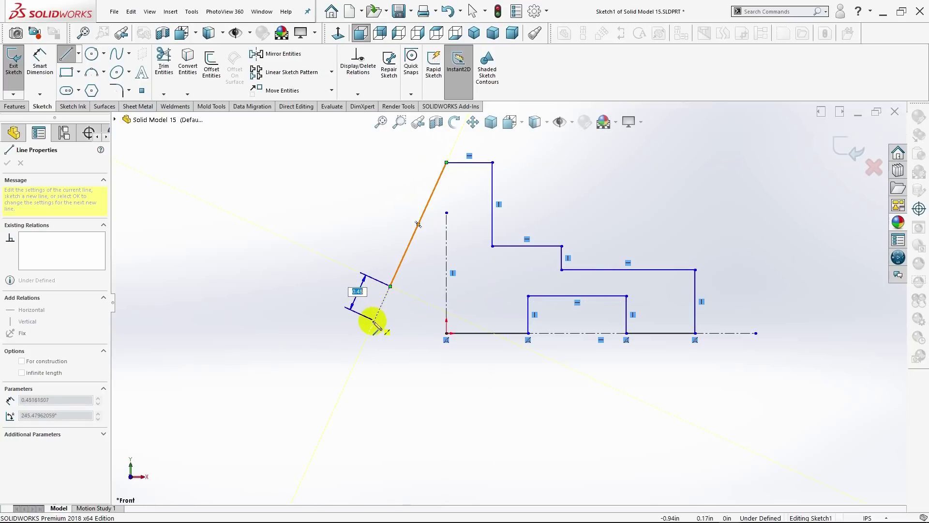
pyautogui.press('Escape')
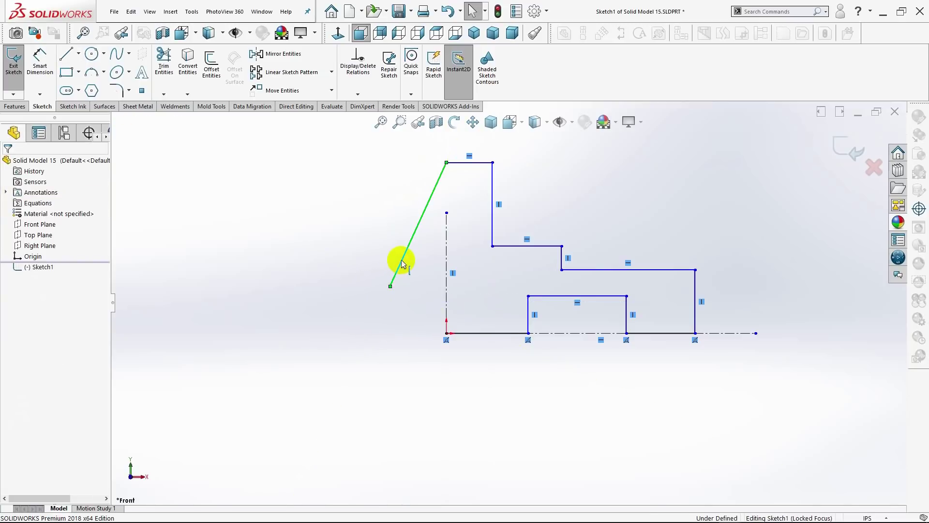
# - Replace the angled line with a slanted edge to the bottom left and a base line to the origin
pyautogui.click(402, 259)
pyautogui.press('Delete')
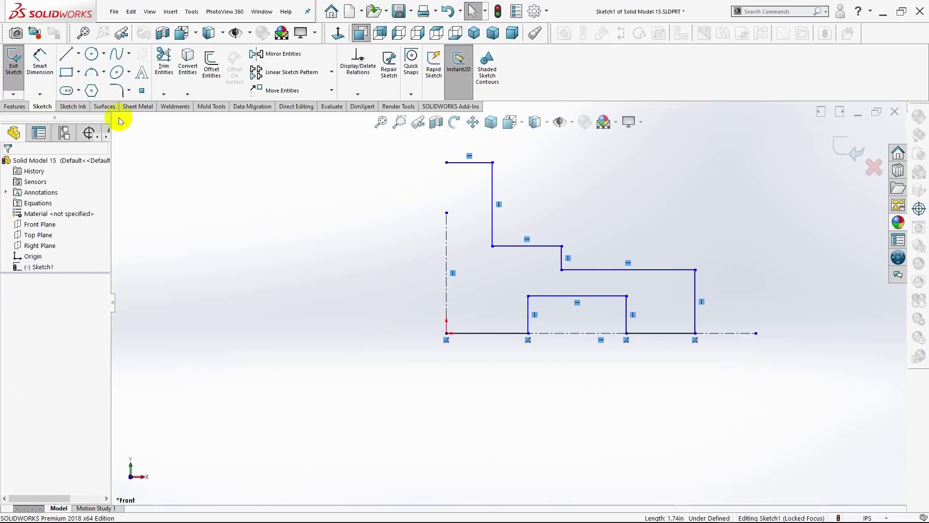
pyautogui.click(66, 54)
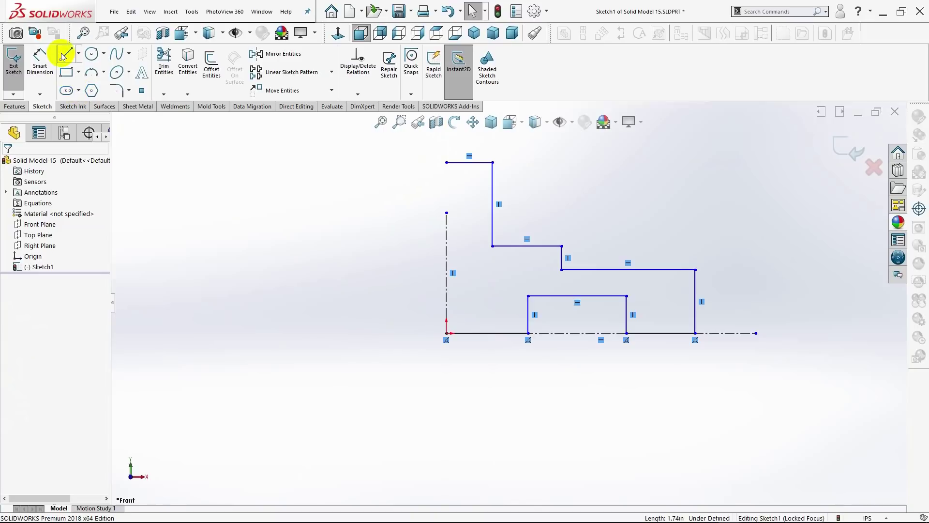
pyautogui.click(446, 163)
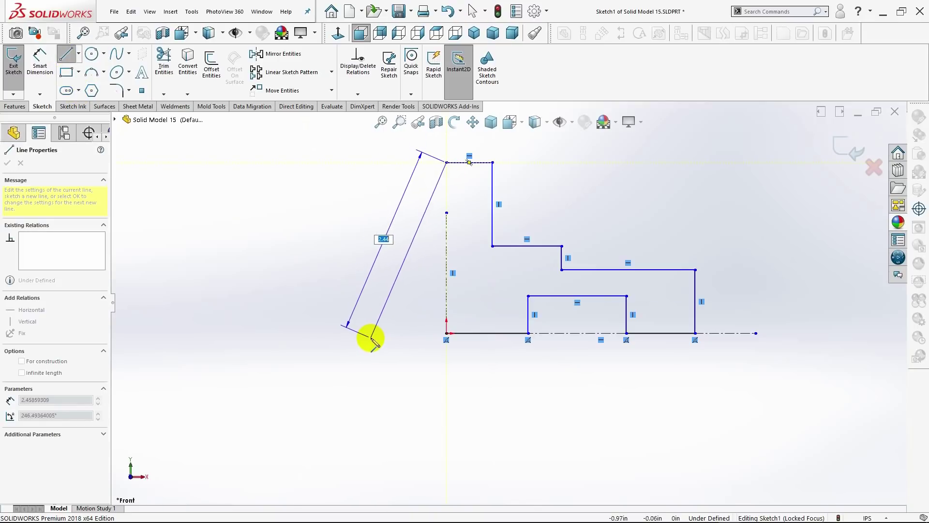
pyautogui.click(373, 333)
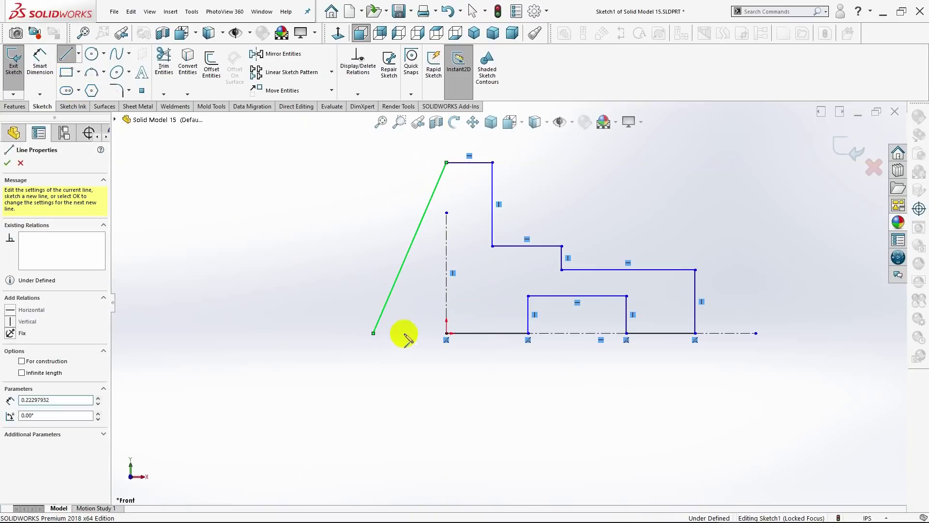
pyautogui.click(447, 333)
pyautogui.press('Escape')
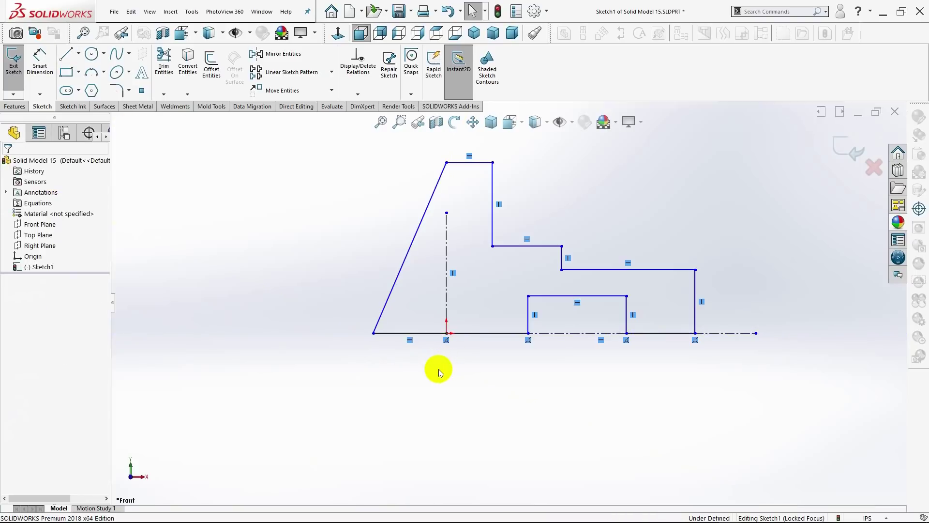
# - Extend the vertical centerline's top end above the profile and fit the sketch in view
pyautogui.scroll(1, 511, 243)
pyautogui.scroll(-1, 511, 245)
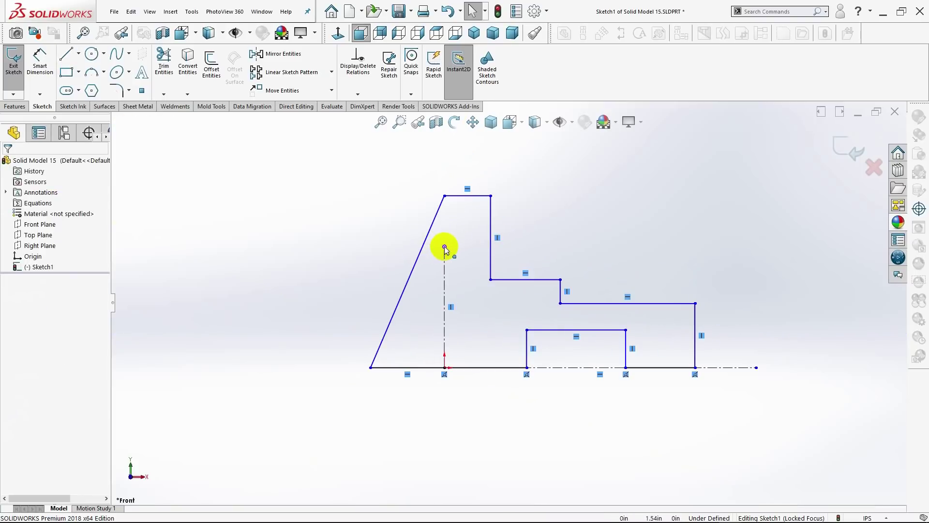
pyautogui.moveTo(444, 248); pyautogui.dragTo(445, 159)
pyautogui.press('z')
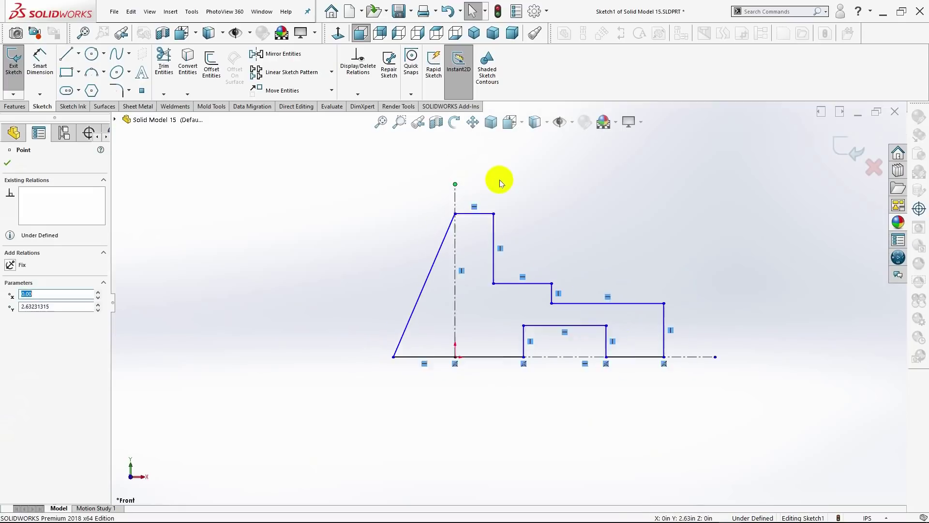
pyautogui.press('z')
pyautogui.scroll(-2, 571, 269)
pyautogui.scroll(-1, 573, 269)
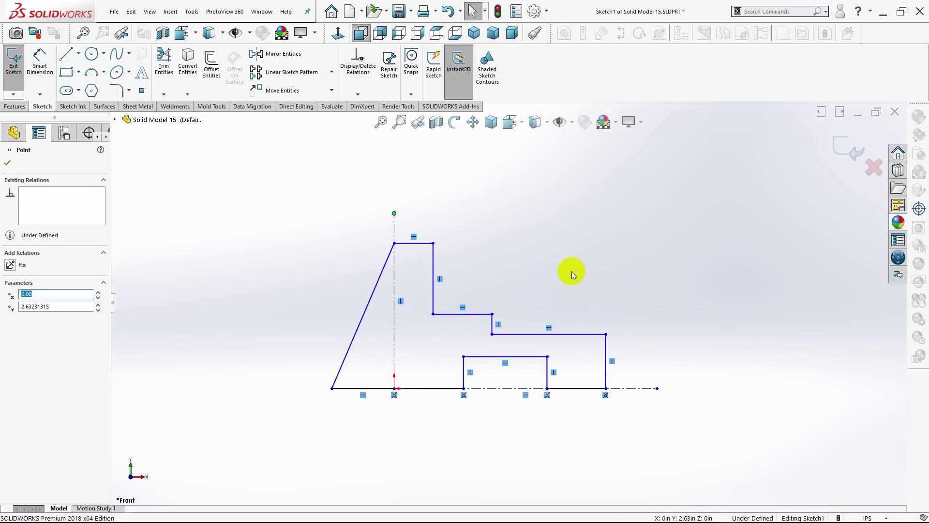
# - Dimension the top edge width .50 and the second step width 1.00
pyautogui.click(8, 166)
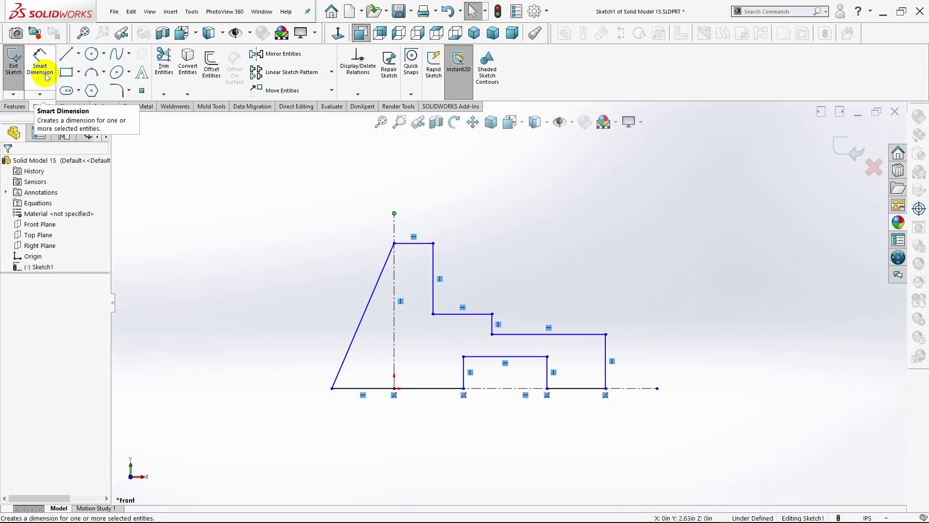
pyautogui.click(46, 76)
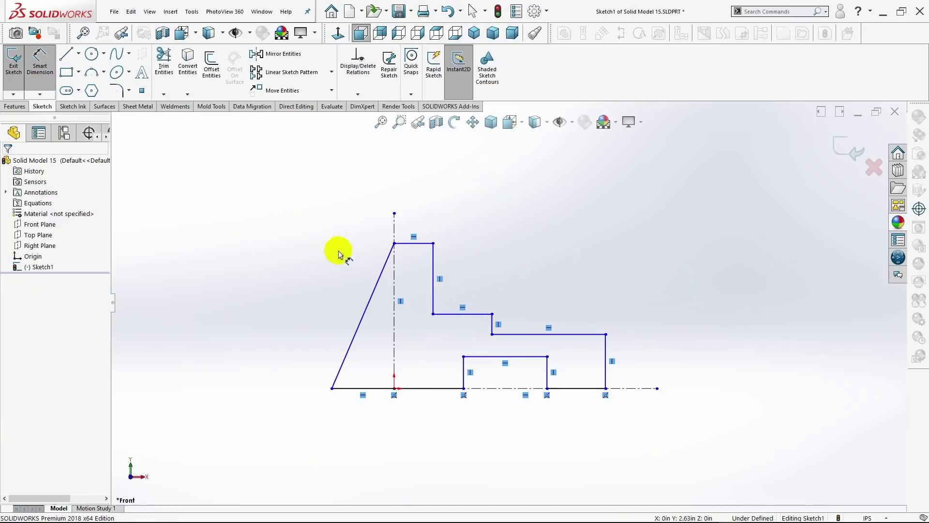
pyautogui.click(413, 249)
pyautogui.click(412, 189)
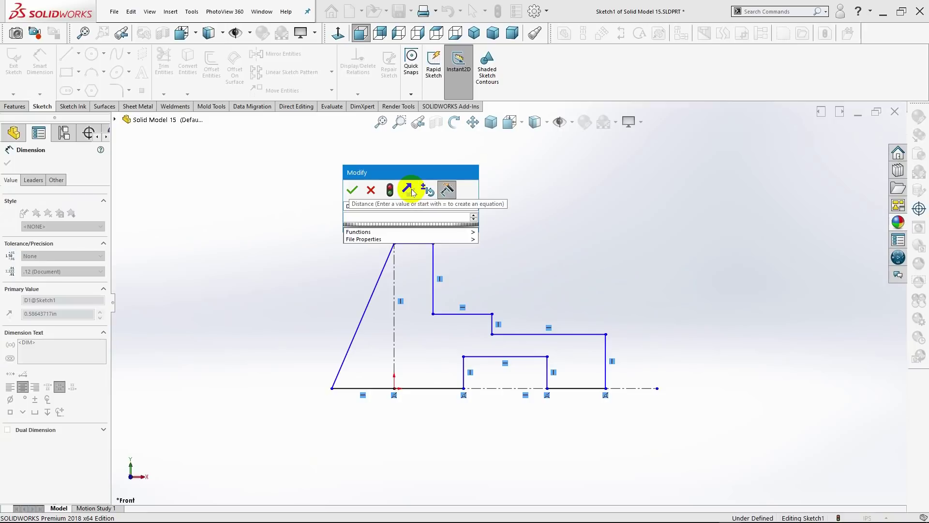
pyautogui.write('.5')
pyautogui.press('Return')
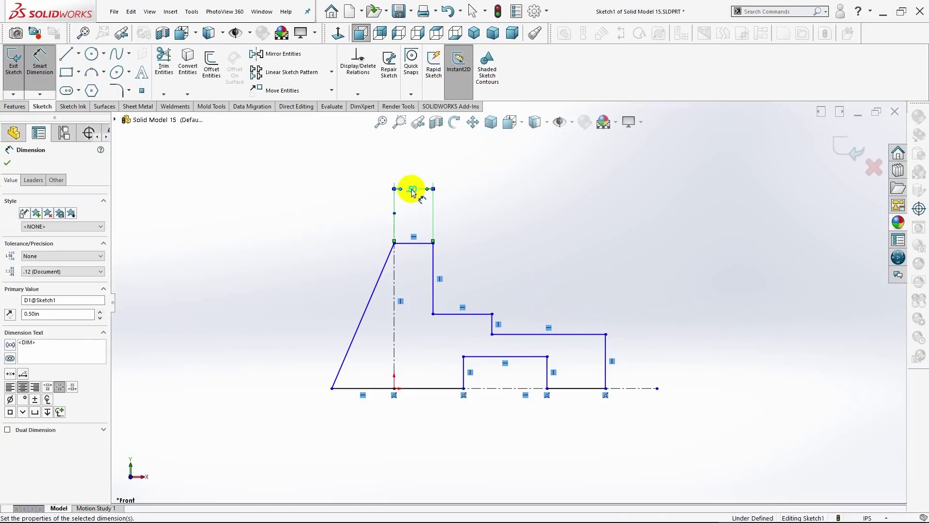
pyautogui.click(475, 317)
pyautogui.click(468, 200)
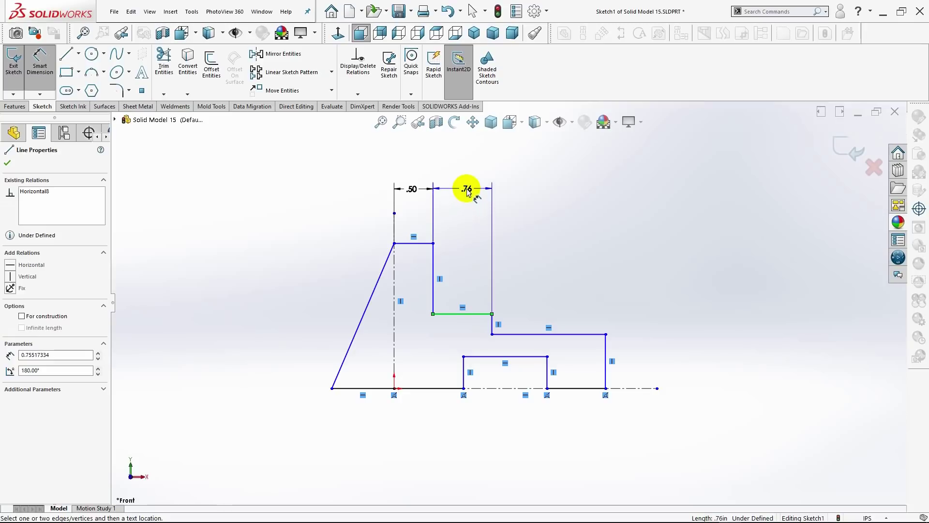
pyautogui.doubleClick(467, 189)
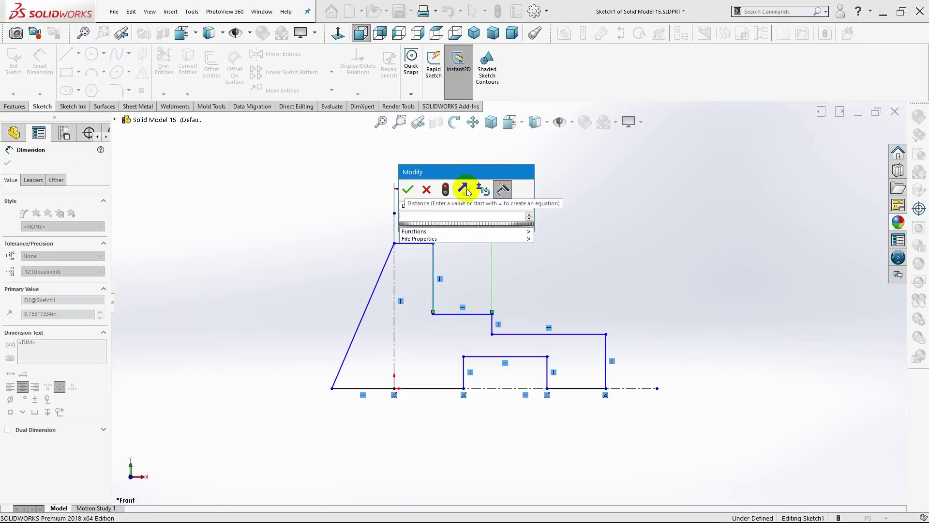
pyautogui.write('1')
pyautogui.press('Return')
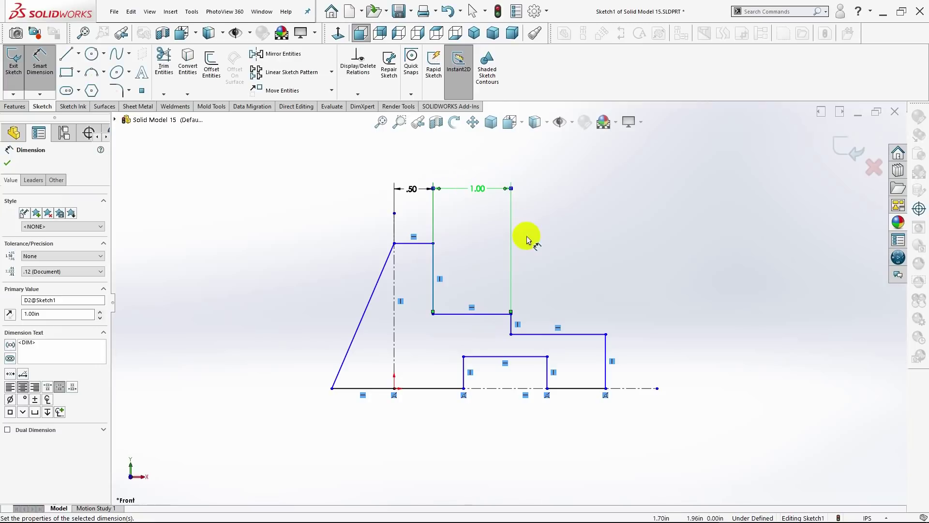
# - Dimension the notch width 1.50 and the bottom segment right of it 1.00
pyautogui.click(464, 374)
pyautogui.click(546, 371)
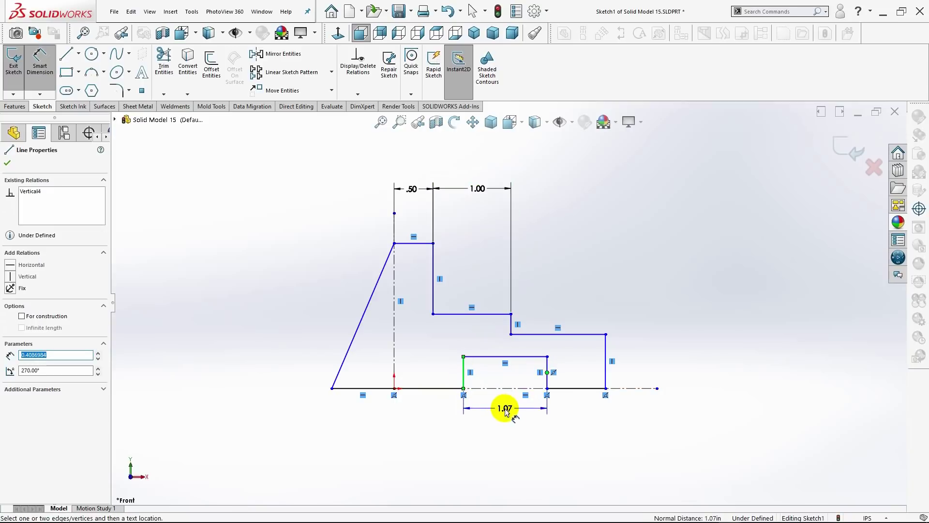
pyautogui.click(505, 411)
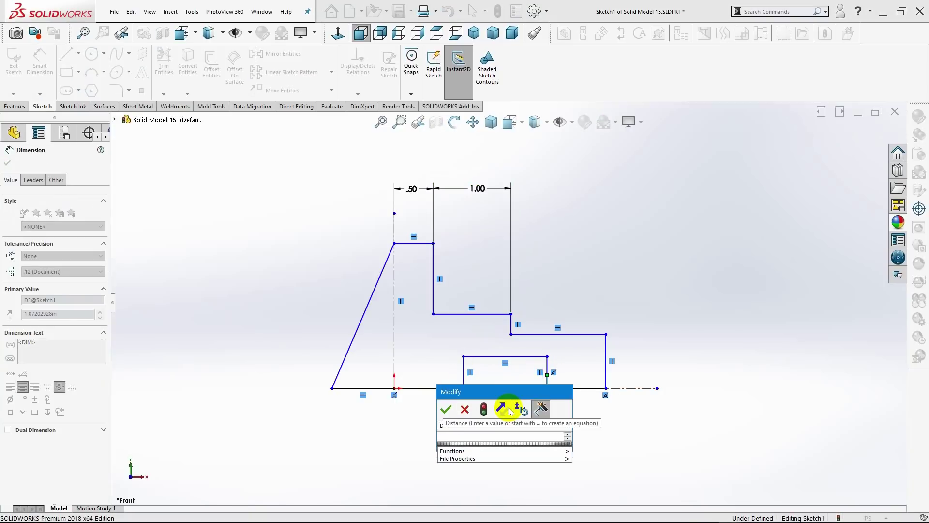
pyautogui.write('1.5')
pyautogui.press('Return')
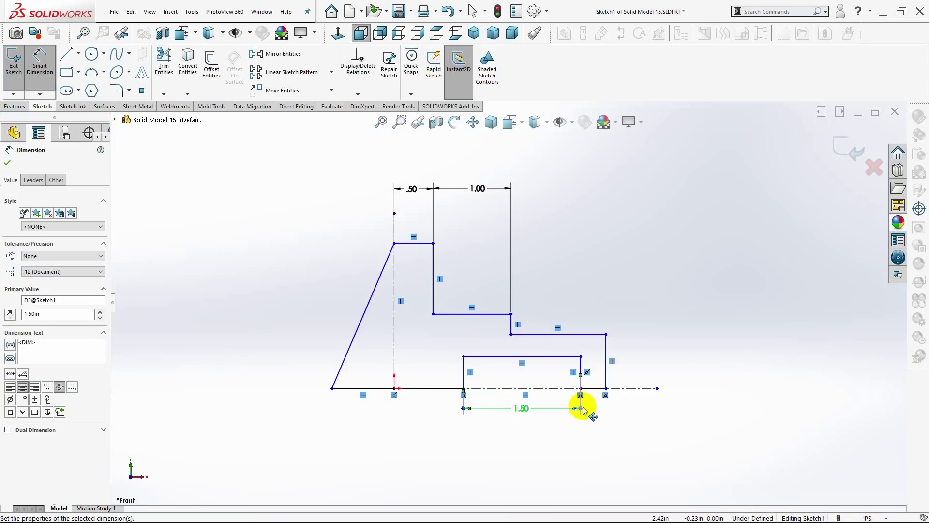
pyautogui.click(599, 407)
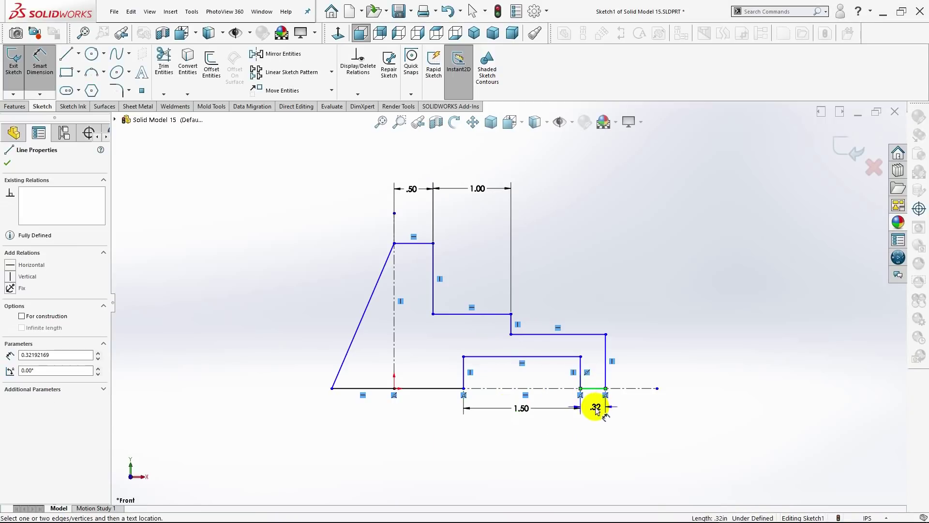
pyautogui.click(595, 408)
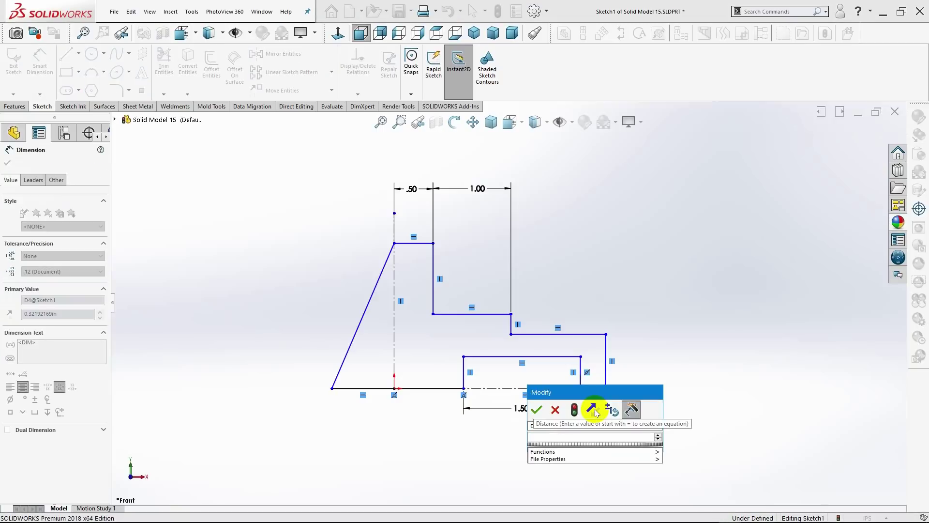
pyautogui.write('1')
pyautogui.press('Return')
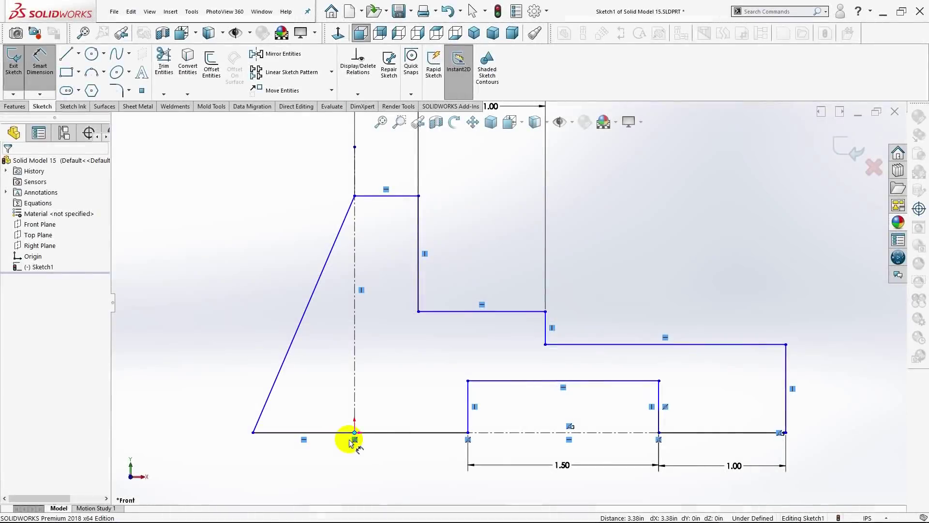
# - Add the overall 3.25 width dimension from the origin to the right end
pyautogui.click(355, 434)
pyautogui.click(787, 434)
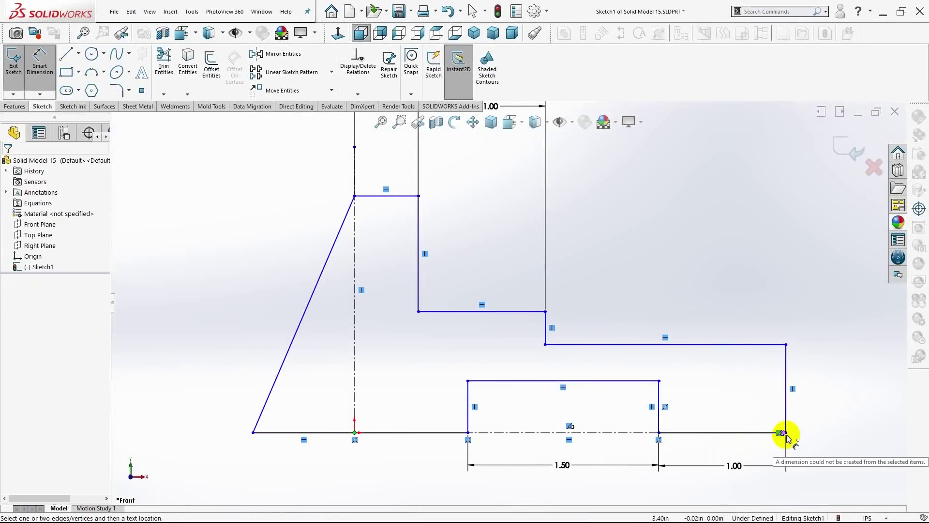
pyautogui.click(786, 432)
pyautogui.press('z')
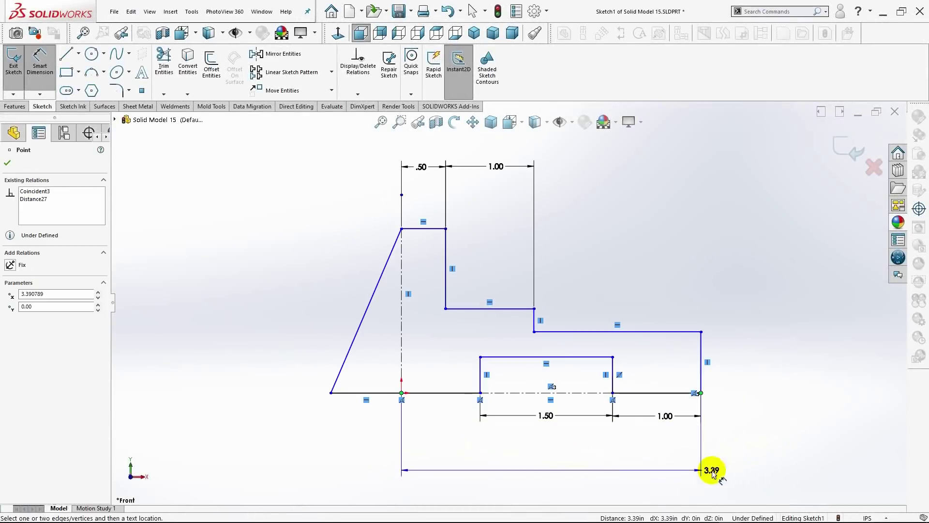
pyautogui.click(569, 450)
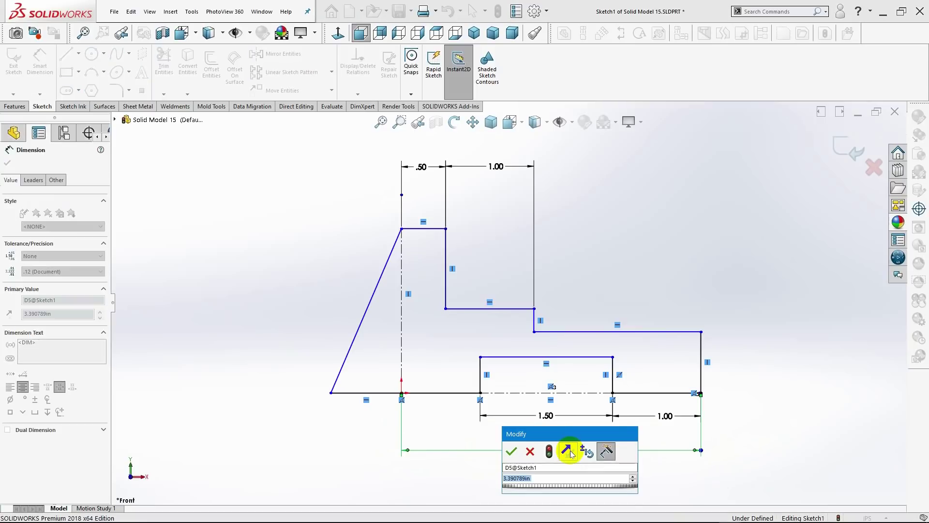
pyautogui.write('=')
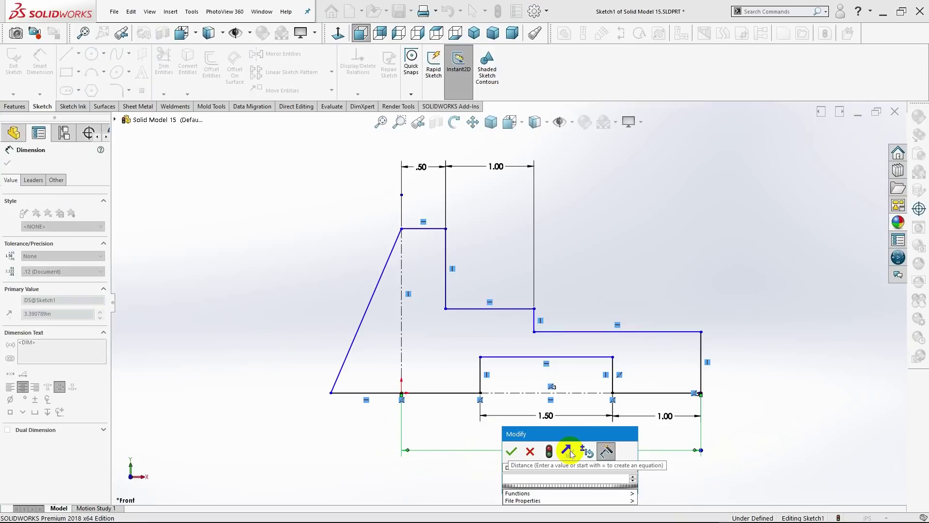
pyautogui.press('Escape')
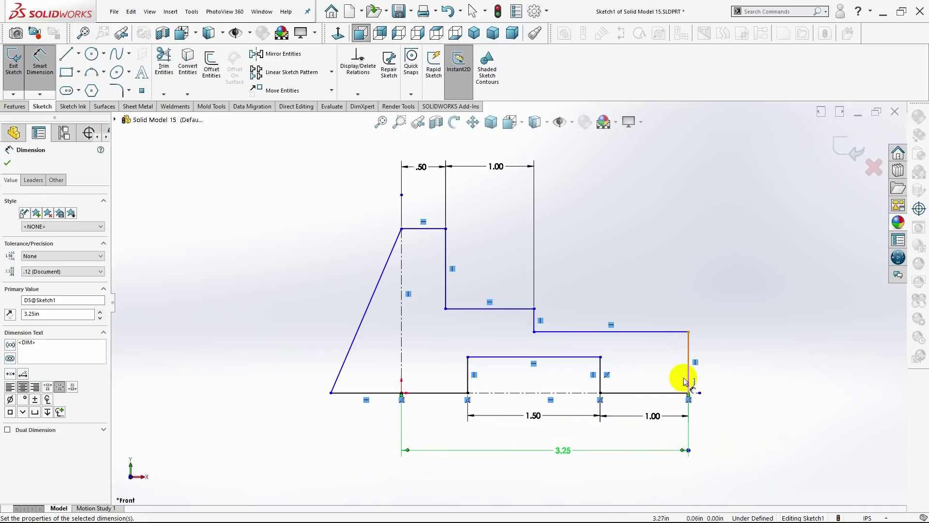
# - Add vertical heights of .50 for the notch and .75 for the right end
pyautogui.click(607, 367)
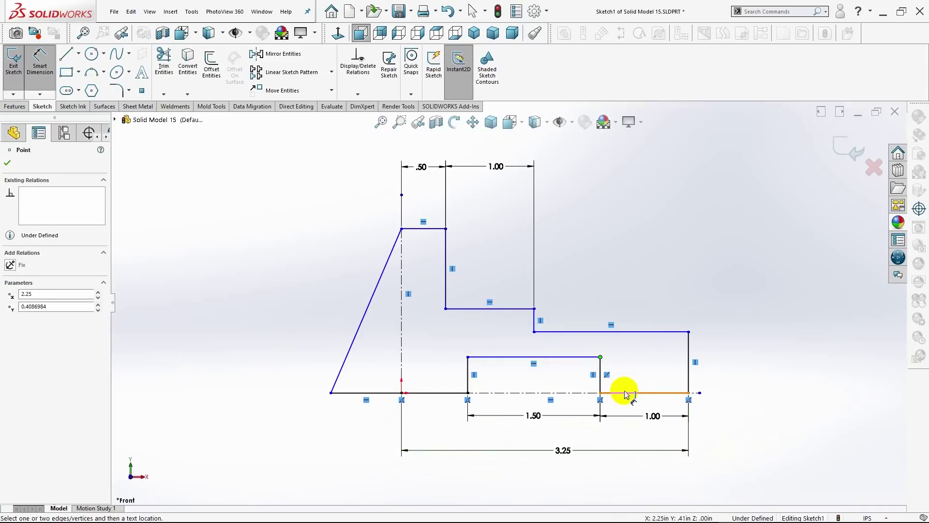
pyautogui.click(625, 393)
pyautogui.click(743, 381)
pyautogui.write('.5')
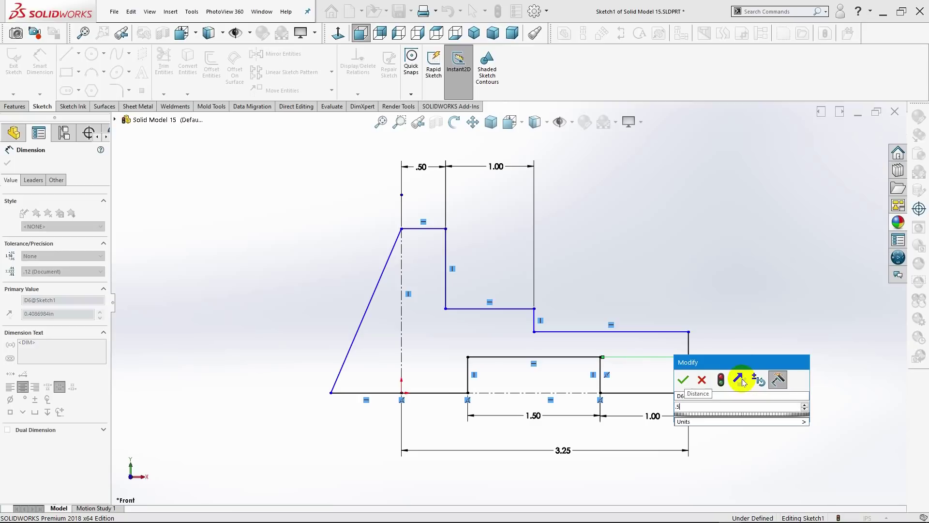
pyautogui.press('Return')
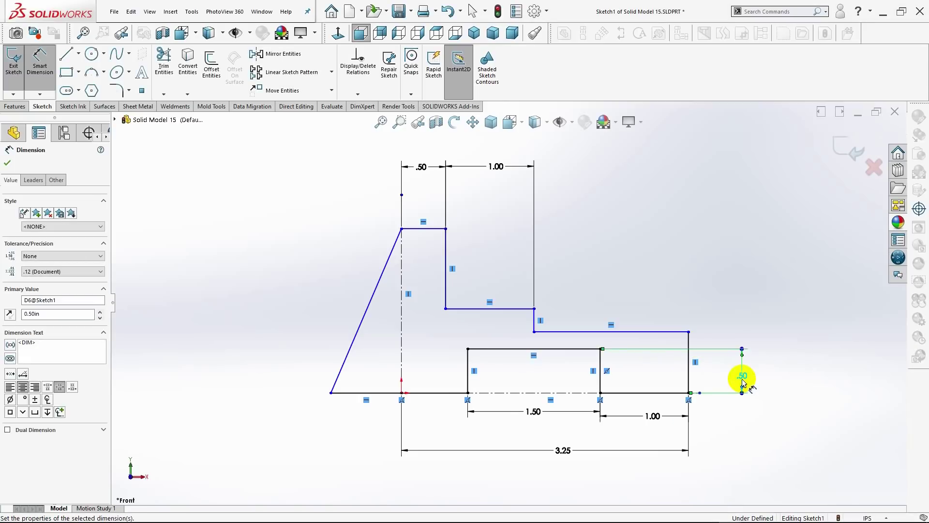
pyautogui.click(687, 334)
pyautogui.click(688, 393)
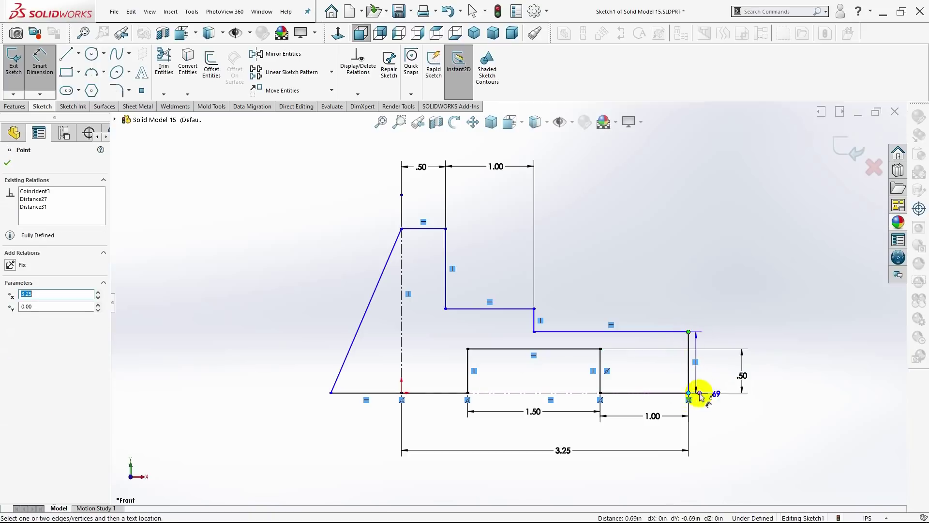
pyautogui.click(767, 364)
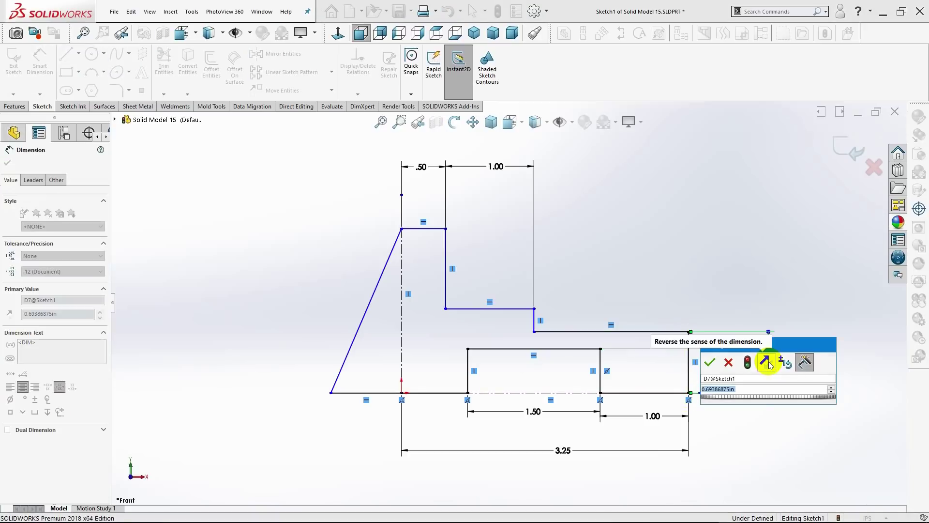
pyautogui.write('.75')
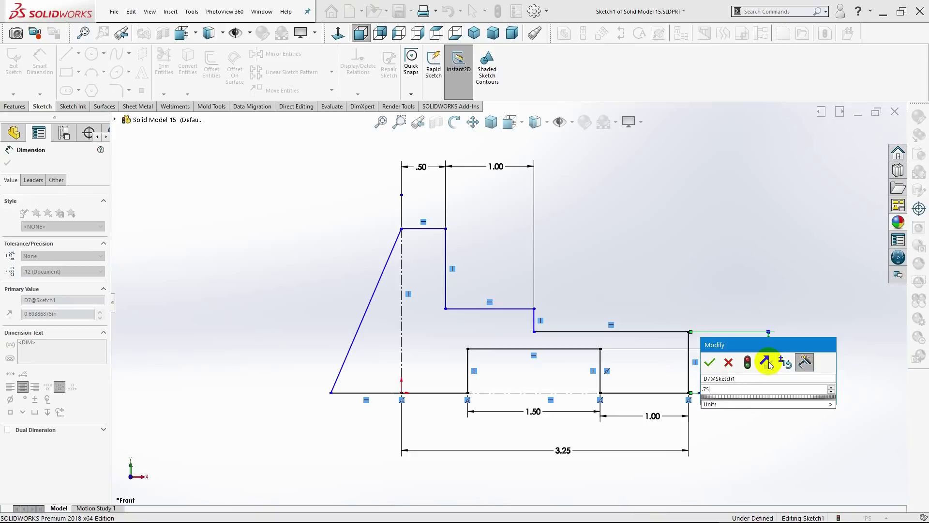
pyautogui.press('Return')
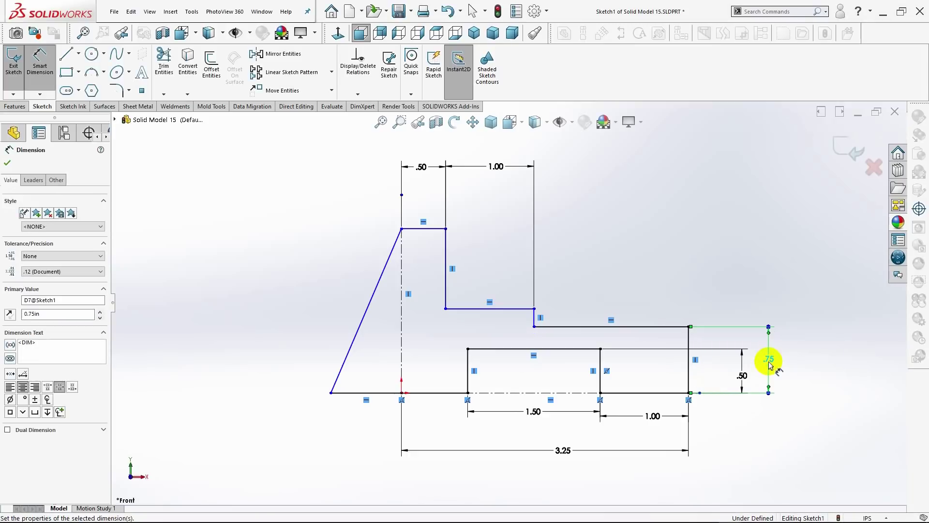
# - Dimension the middle step's height as 1.00 from the baseline
pyautogui.click(534, 309)
pyautogui.click(689, 393)
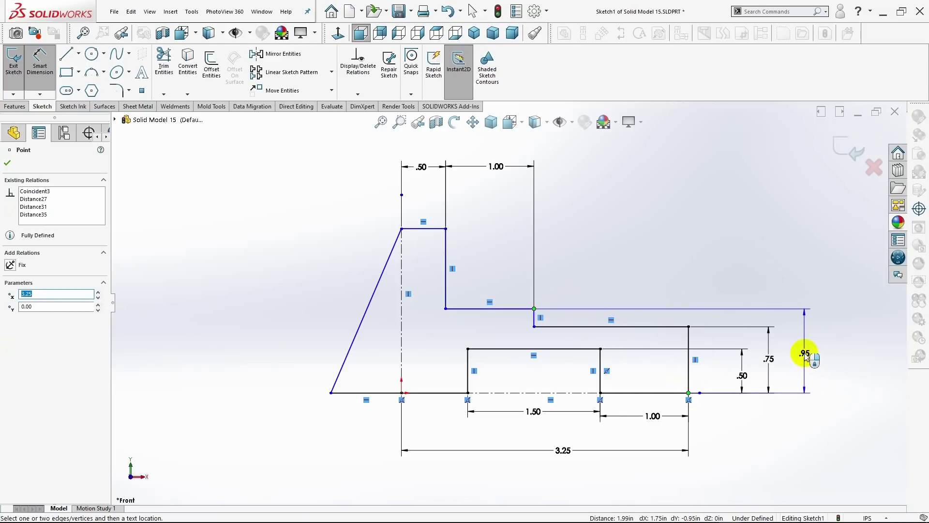
pyautogui.click(805, 354)
pyautogui.write('1.00')
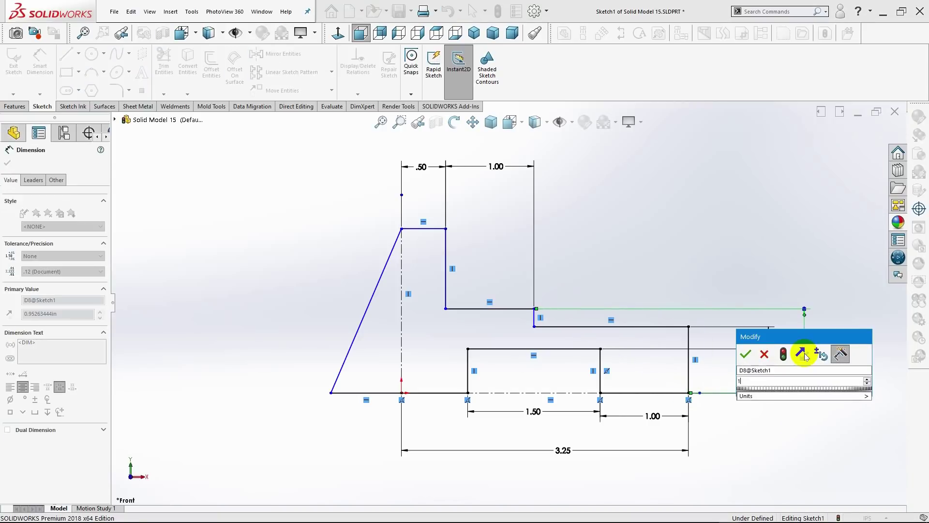
pyautogui.press('Return')
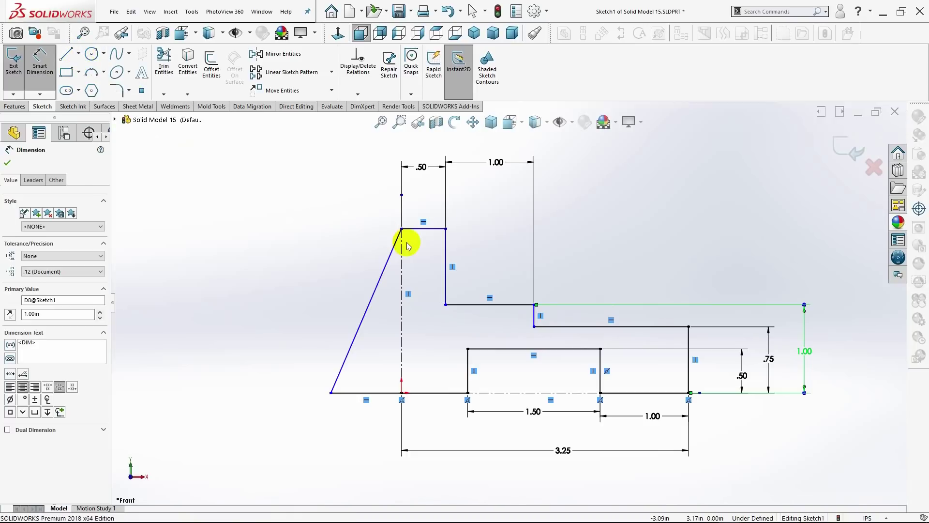
# - Draw a horizontal centerline from the slope's top corner and dimension the slope 75° to it
pyautogui.press('l')
pyautogui.click(401, 229)
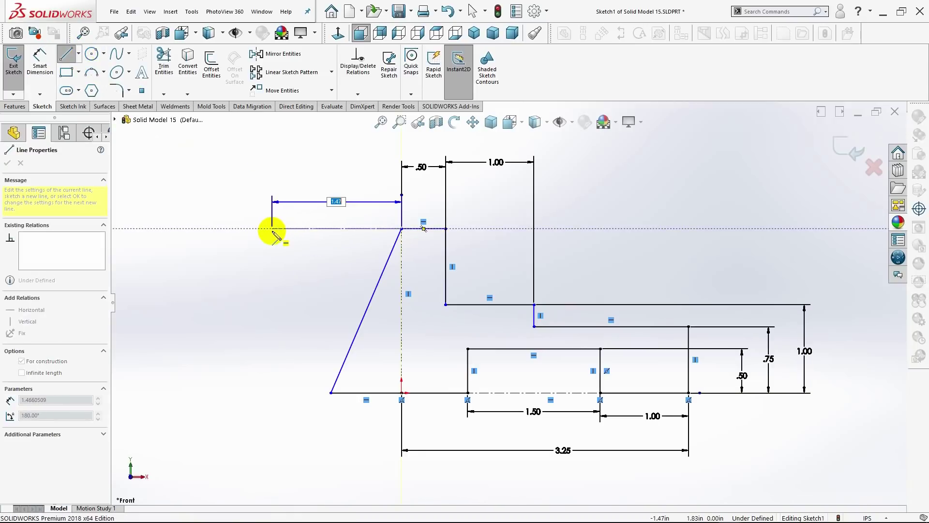
pyautogui.click(273, 229)
pyautogui.press('Escape')
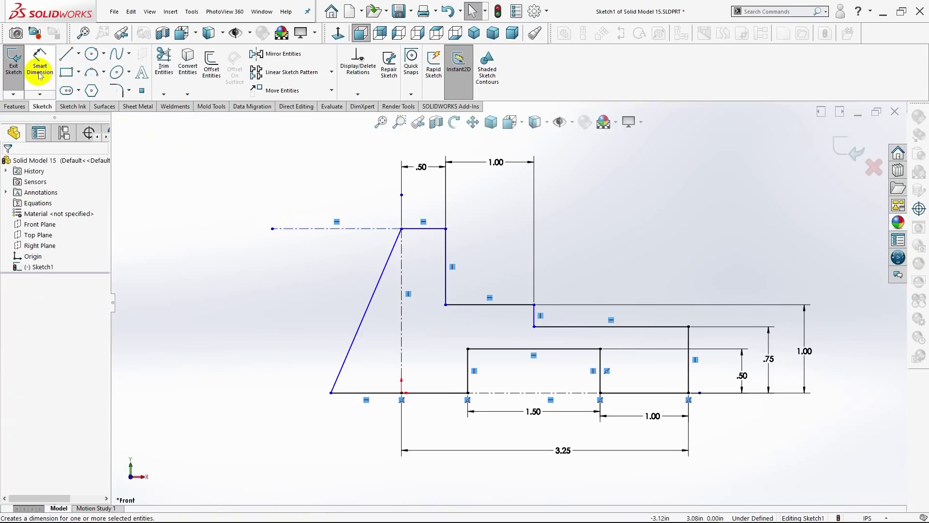
pyautogui.click(40, 60)
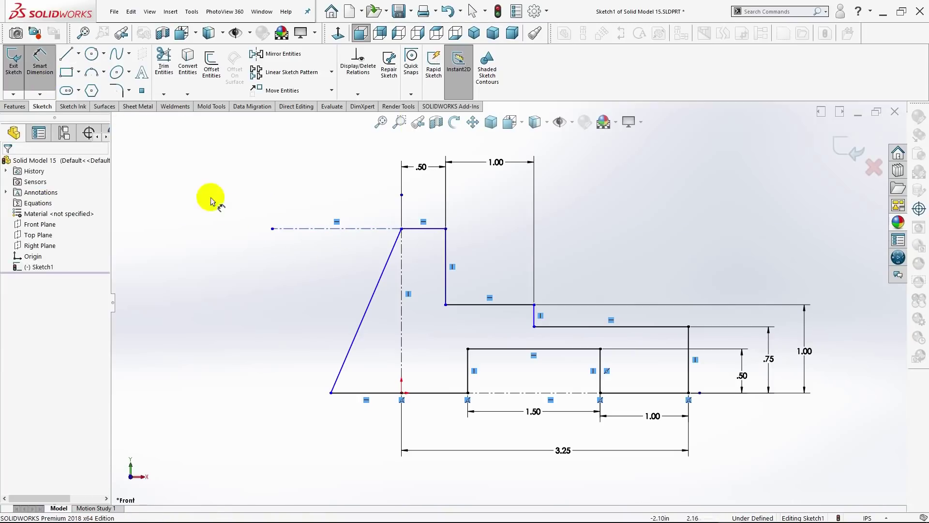
pyautogui.click(383, 280)
pyautogui.click(352, 228)
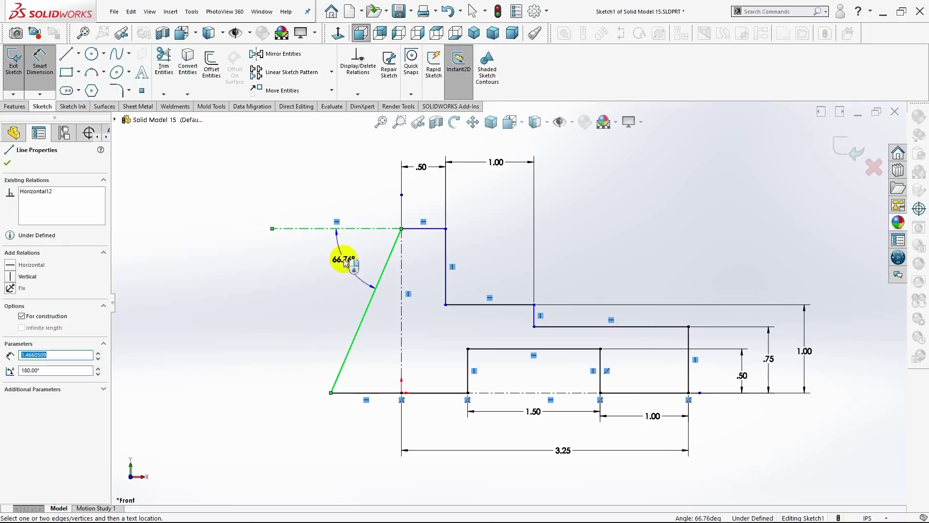
pyautogui.click(345, 261)
pyautogui.write('75')
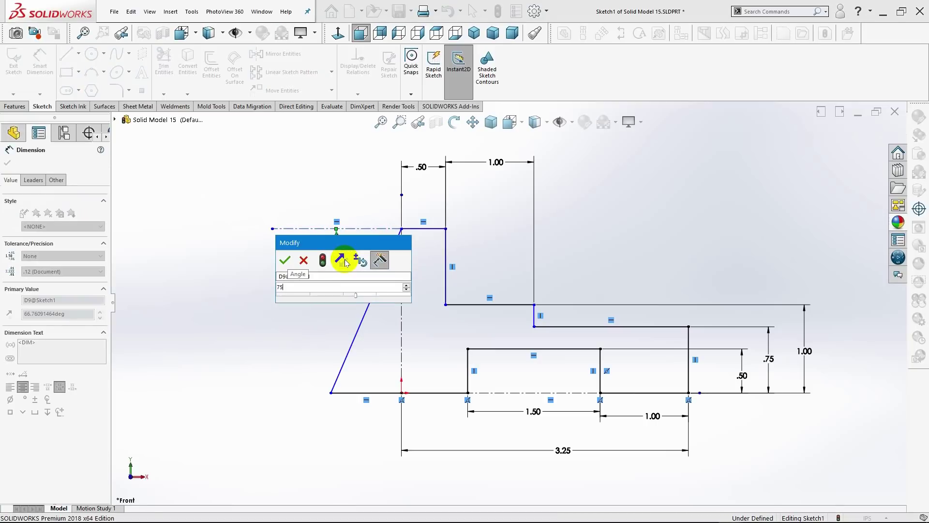
pyautogui.press('Return')
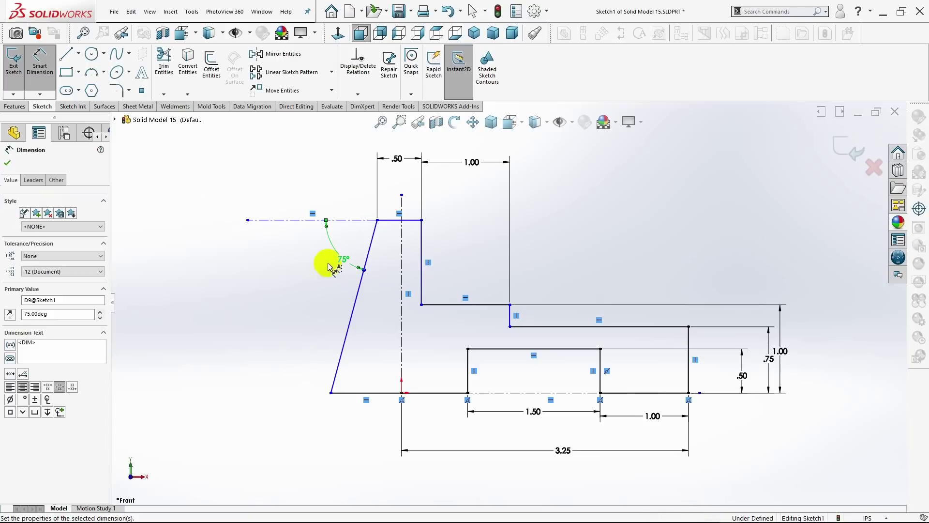
# - Add a 2.50 vertical height from the origin and tidy the .50 dimension's position
pyautogui.click(378, 221)
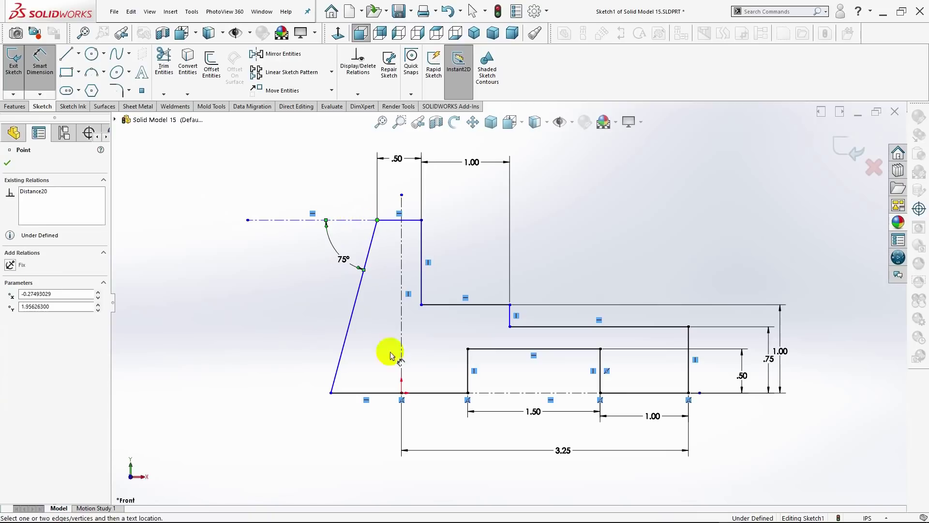
pyautogui.click(401, 393)
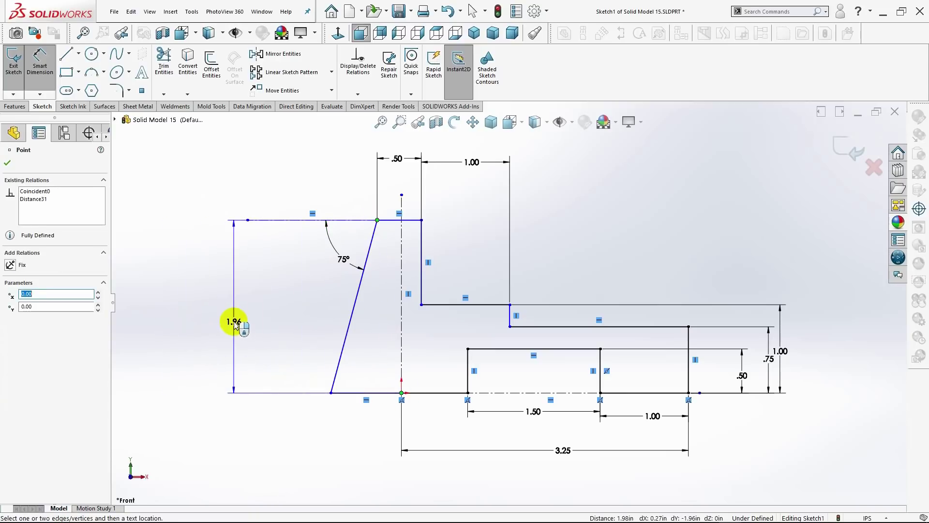
pyautogui.click(260, 319)
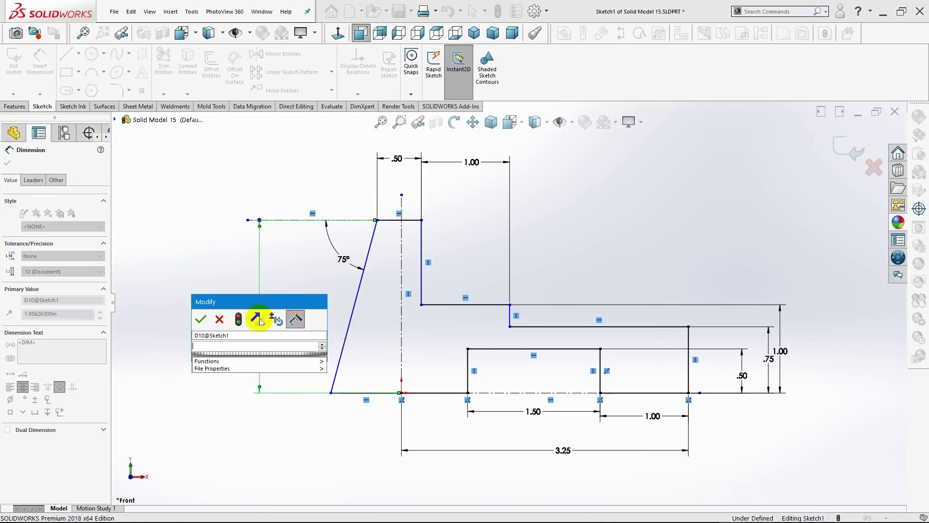
pyautogui.write('2.50')
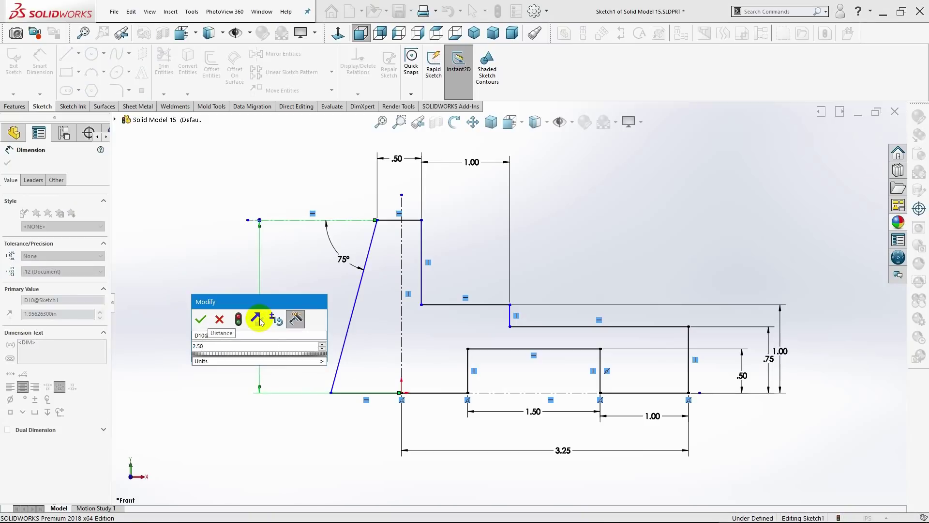
pyautogui.press('Return')
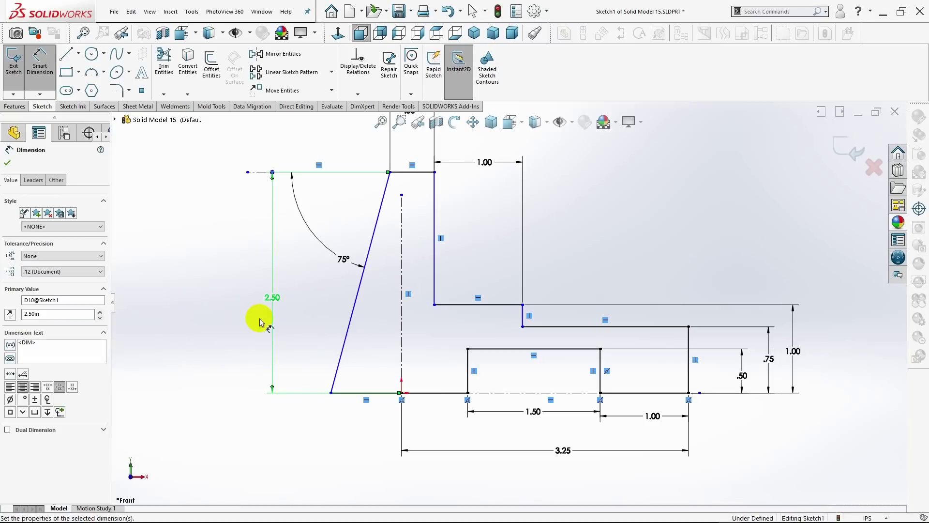
pyautogui.press('f')
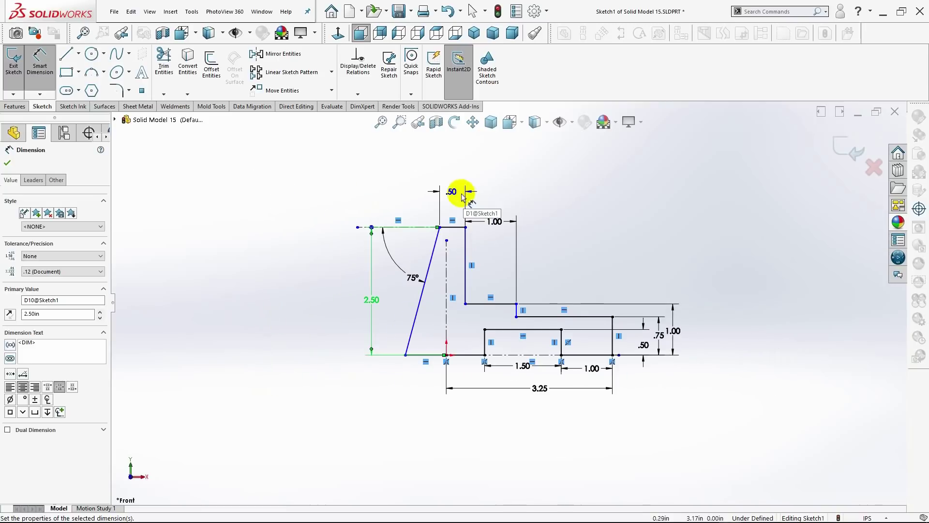
pyautogui.moveTo(454, 195)
pyautogui.mouseDown()
pyautogui.moveTo(453, 210)
pyautogui.moveTo(496, 214)
pyautogui.mouseUp()
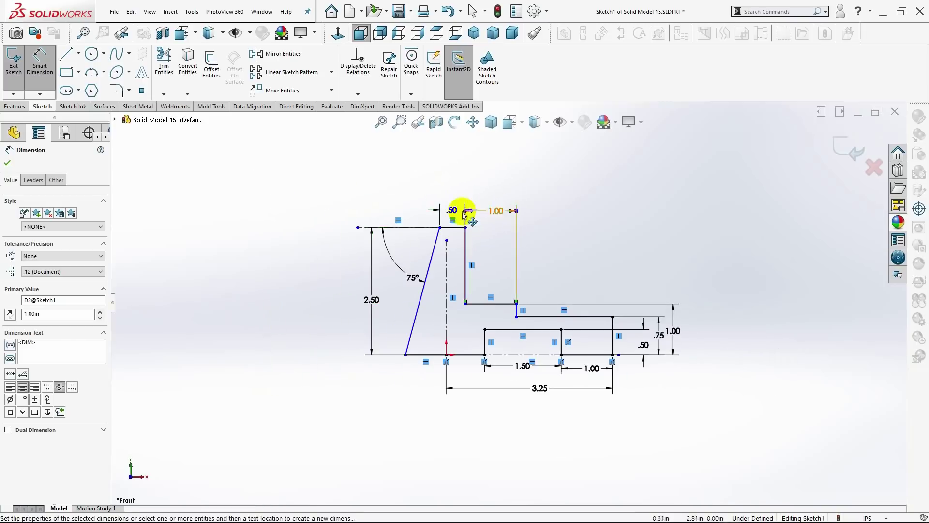
# - Fillet the base line and slanted line with a 0.50in sketch fillet radius
pyautogui.click(7, 163)
pyautogui.scroll(-1, 451, 303)
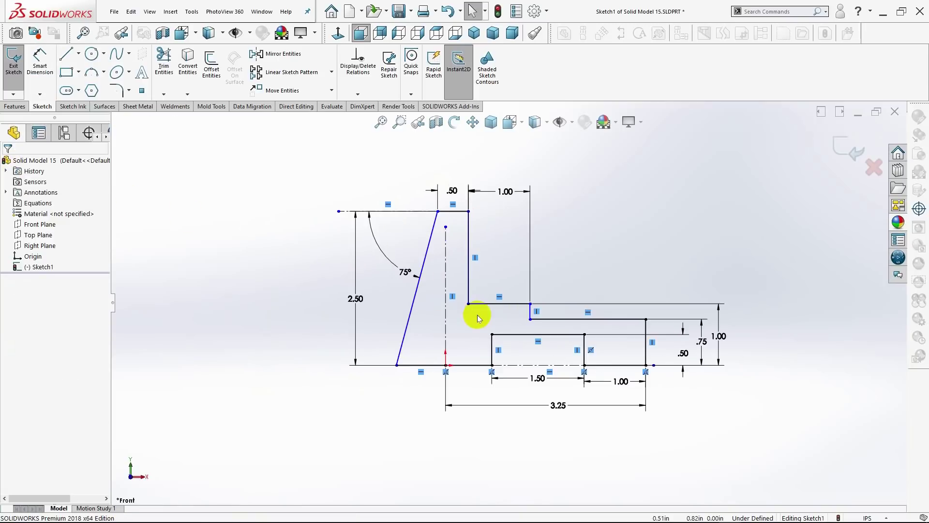
pyautogui.click(123, 95)
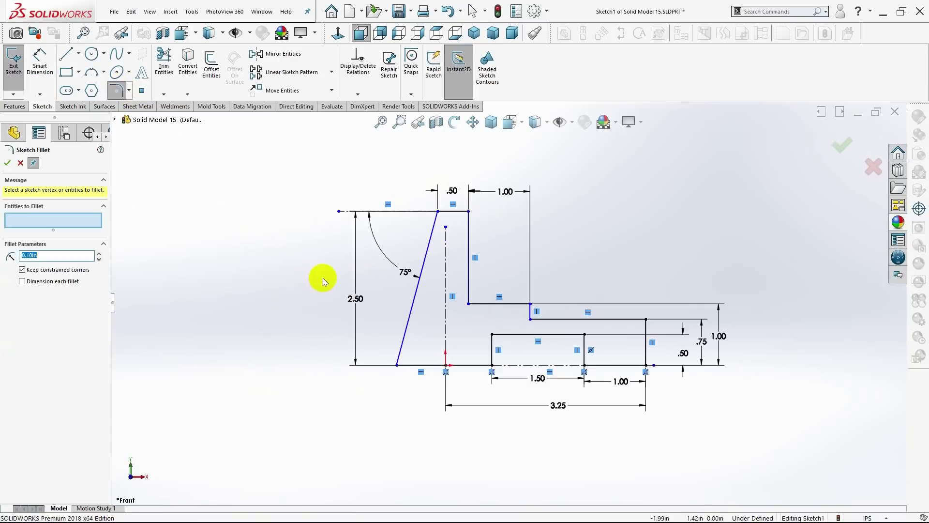
pyautogui.click(431, 365)
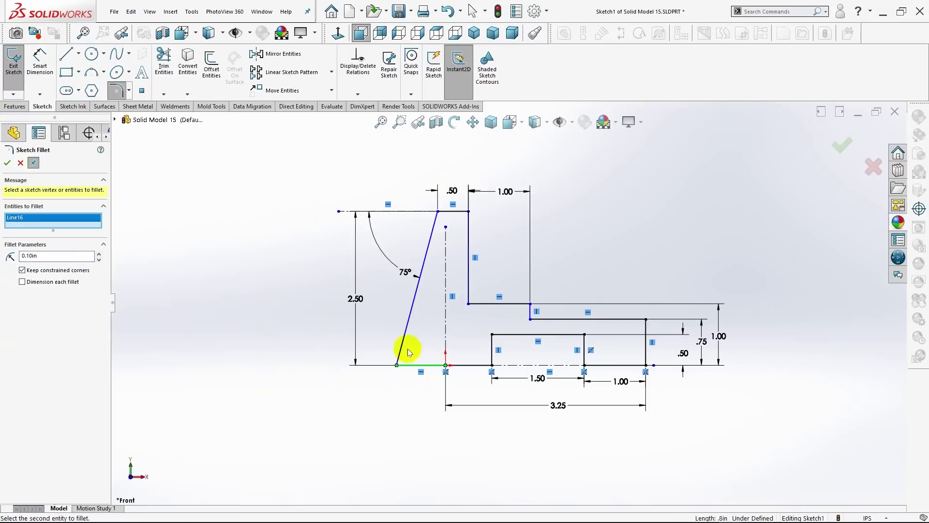
pyautogui.click(405, 343)
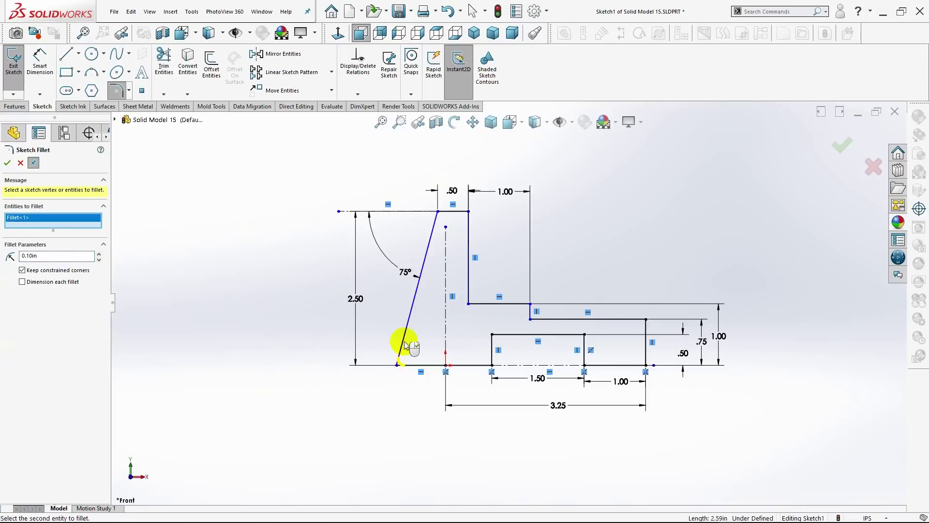
pyautogui.click(22, 255)
pyautogui.write('0.5')
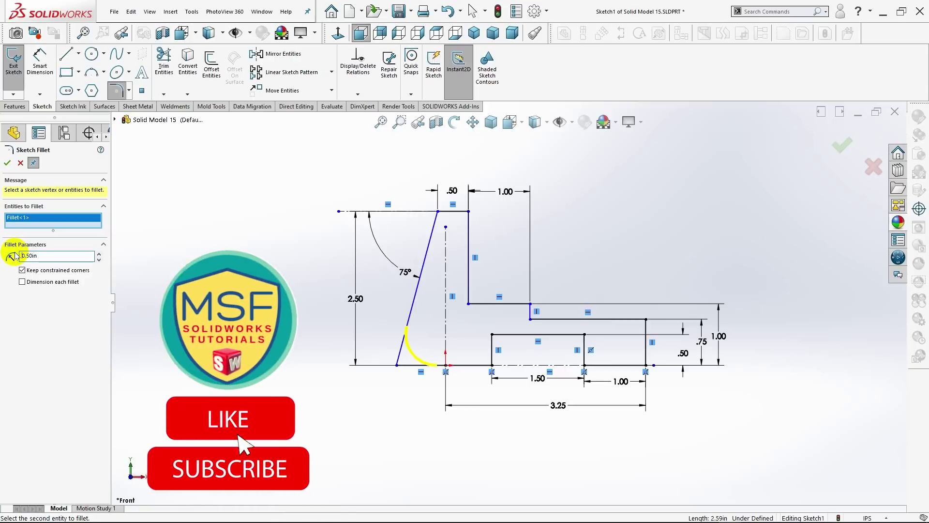
pyautogui.click(6, 162)
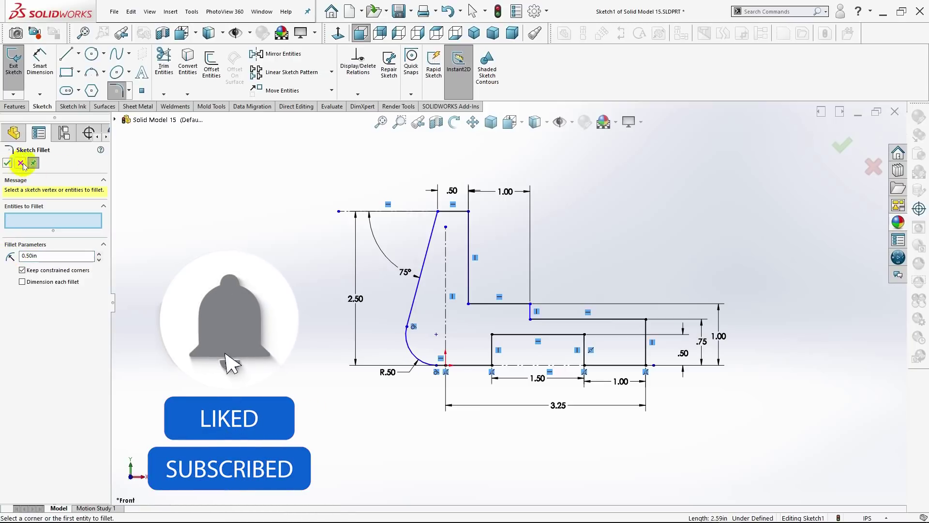
pyautogui.click(436, 368)
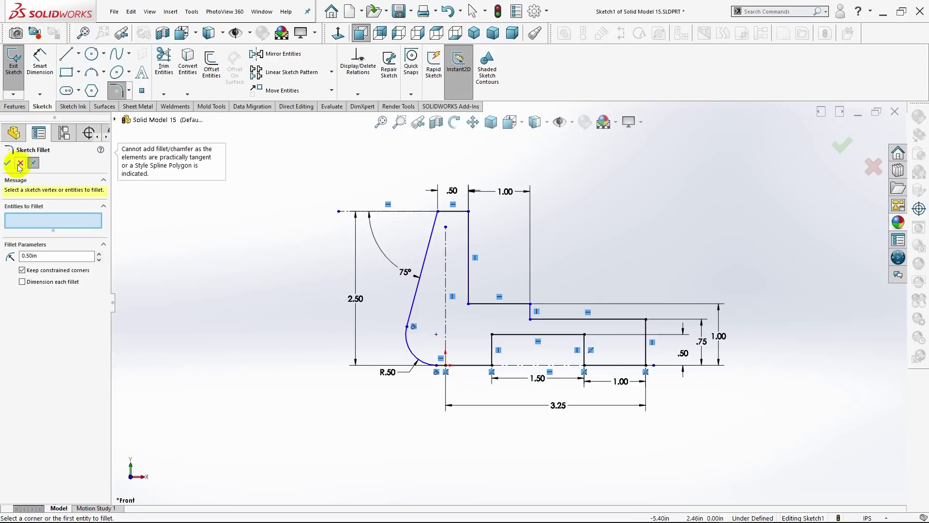
pyautogui.click(7, 162)
# - Try merging the fillet's end point with the origin, then dismiss the resulting error
pyautogui.click(445, 365)
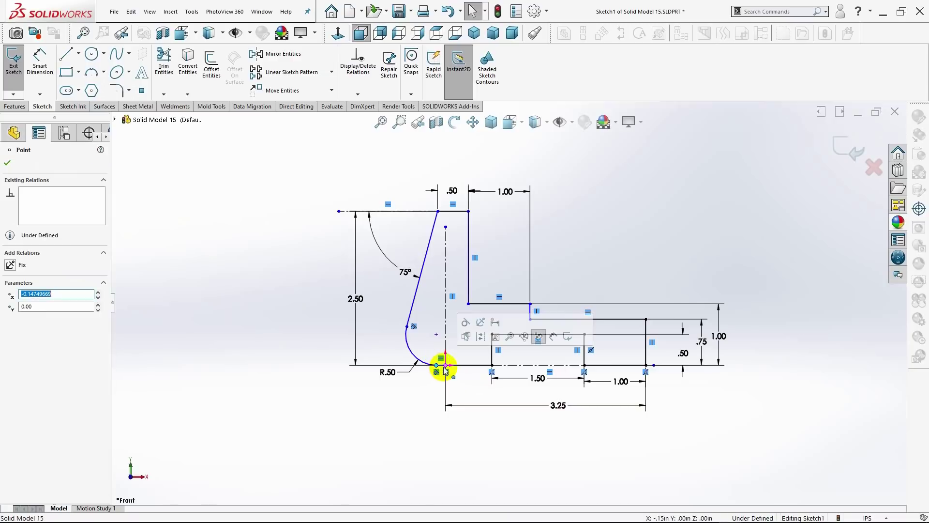
pyautogui.keyDown('ctrl'); pyautogui.click(436, 365); pyautogui.keyUp('ctrl')
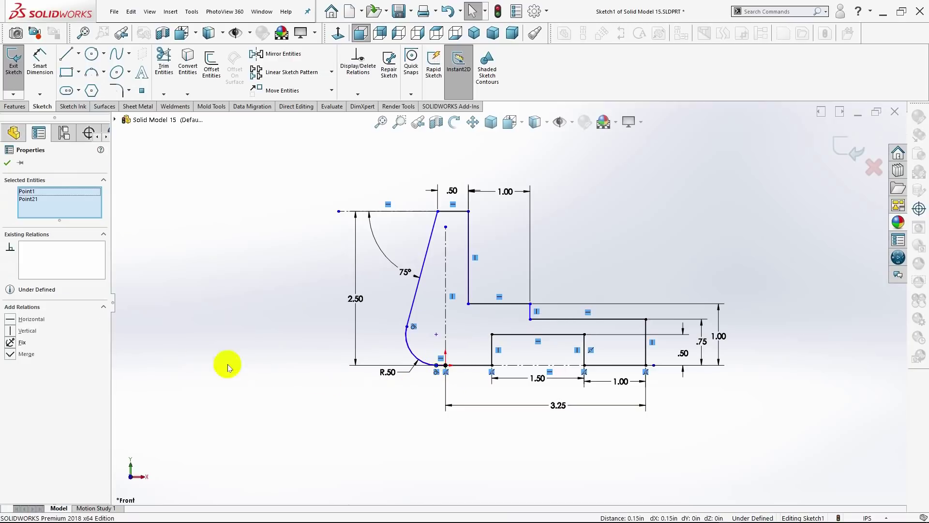
pyautogui.click(27, 354)
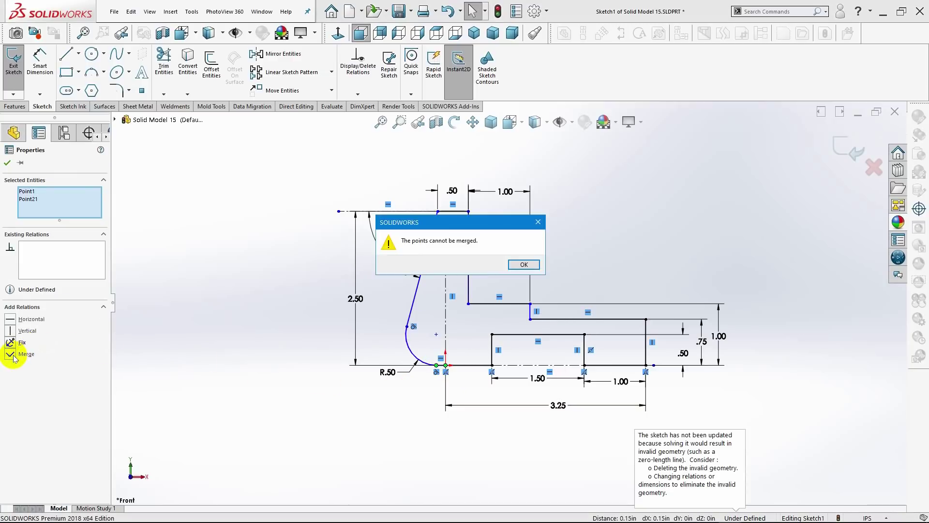
pyautogui.click(525, 264)
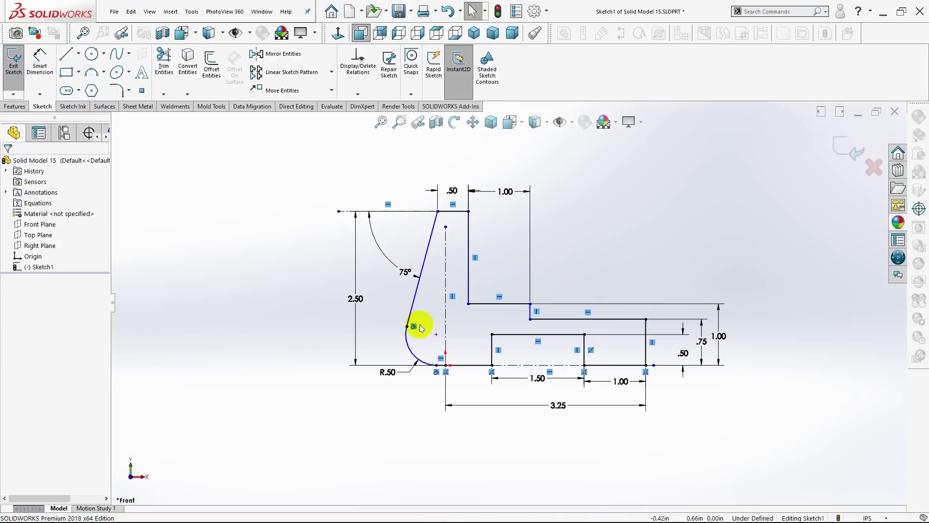
# - Merge the vertical centerline's top endpoint with the slope's top vertex to fully define the sketch
pyautogui.click(446, 227)
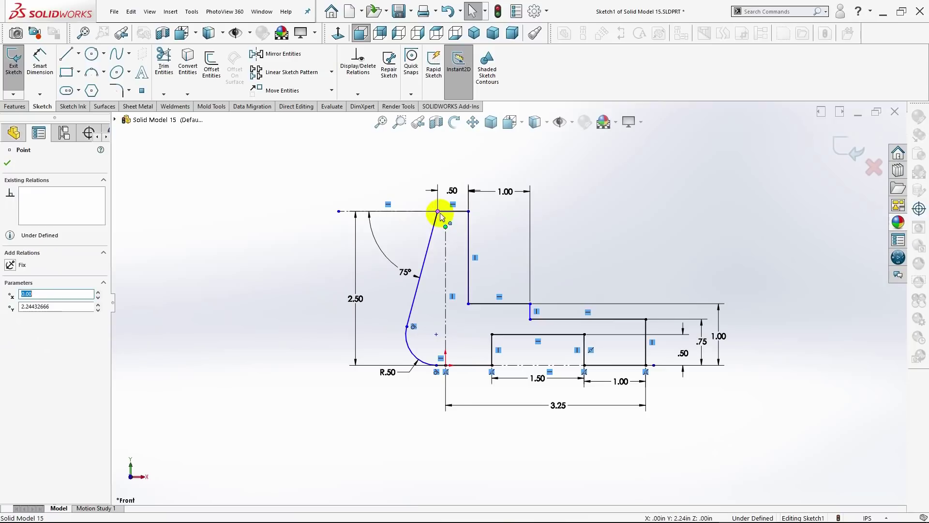
pyautogui.keyDown('ctrl'); pyautogui.click(438, 211); pyautogui.keyUp('ctrl')
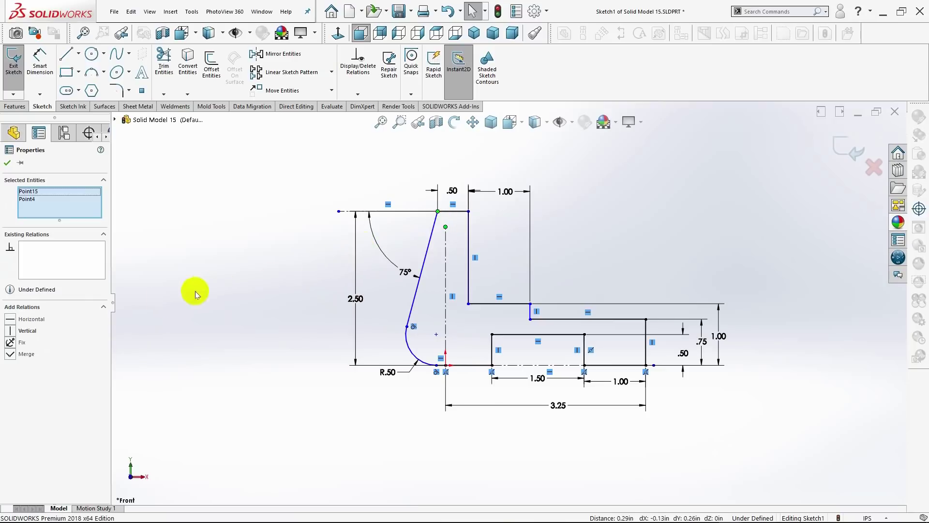
pyautogui.click(10, 353)
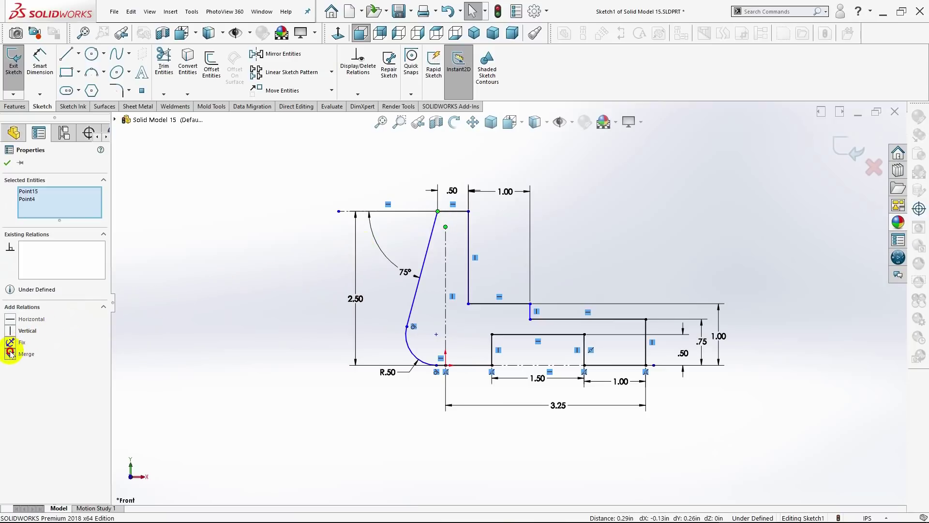
pyautogui.click(6, 164)
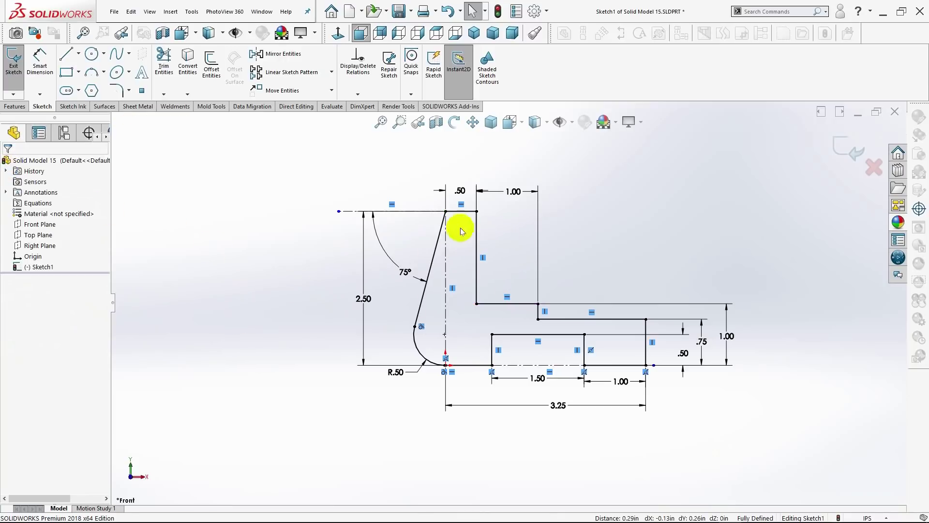
pyautogui.click(446, 211)
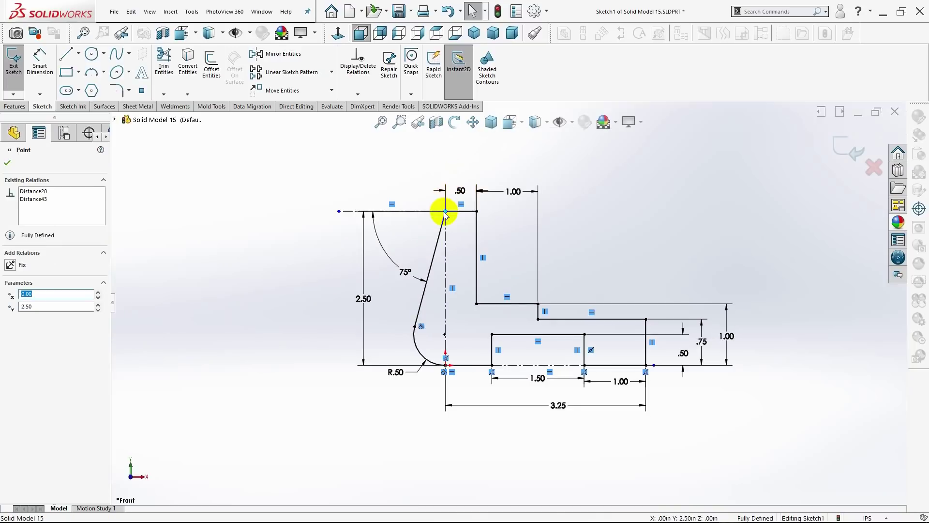
pyautogui.click(557, 261)
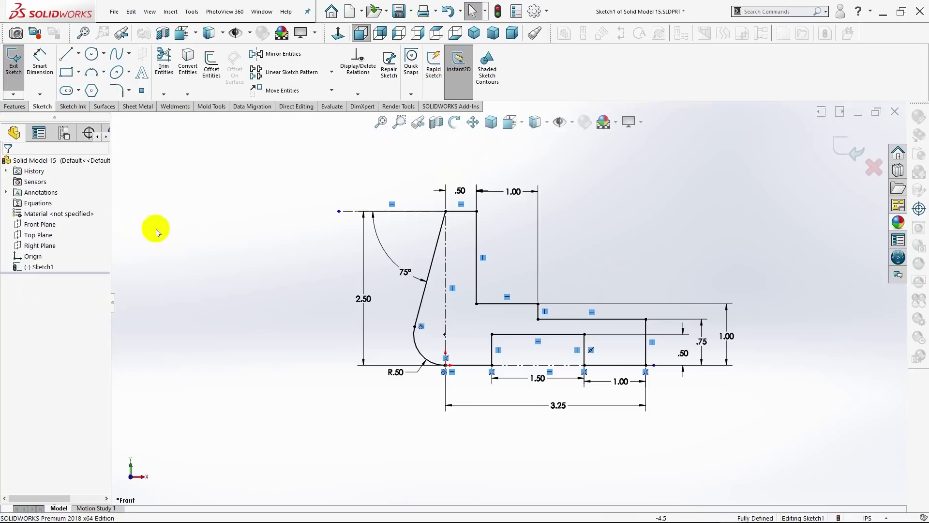
pyautogui.scroll(2, 673, 248)
pyautogui.scroll(-1, 568, 276)
pyautogui.scroll(-1, 562, 283)
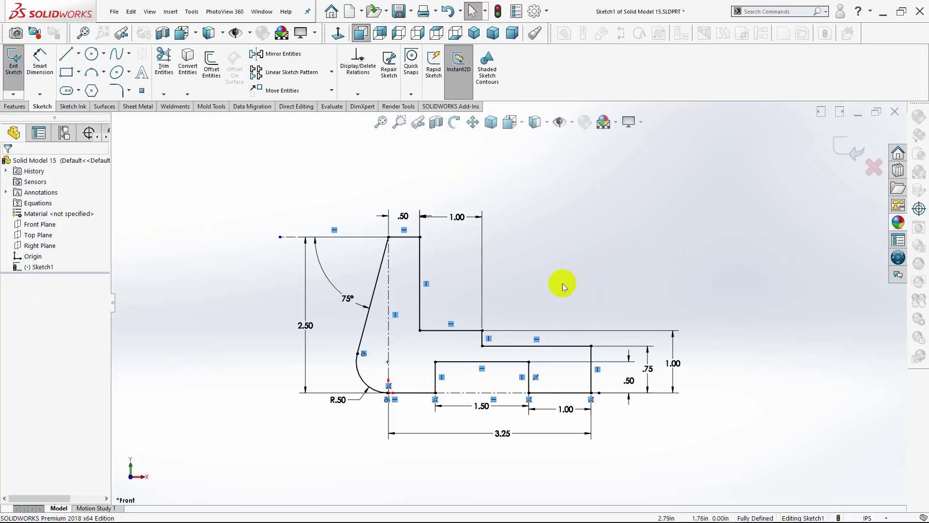
pyautogui.click(15, 106)
# - Extrude the profile Mid Plane to 2.00in as Boss-Extrude1 and view it isometrically
pyautogui.click(19, 89)
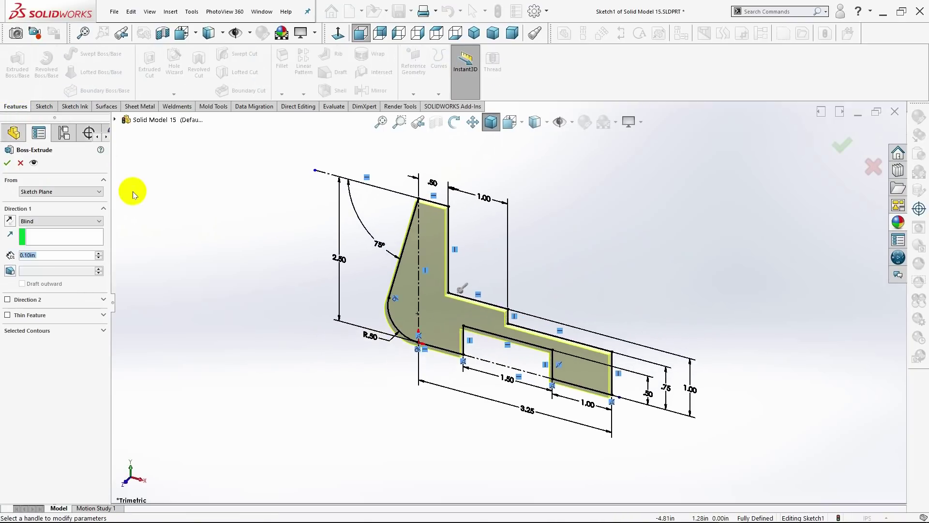
pyautogui.click(74, 220)
pyautogui.click(45, 259)
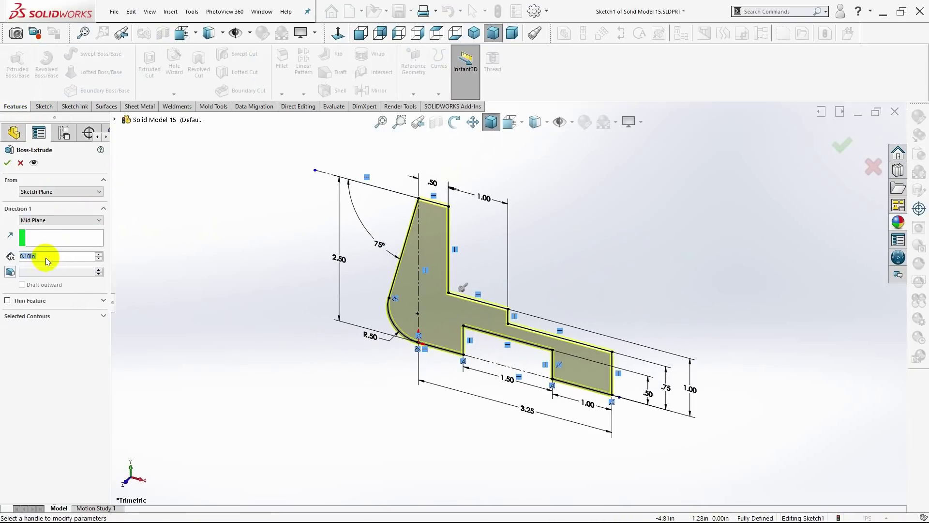
pyautogui.press('BackSpace')
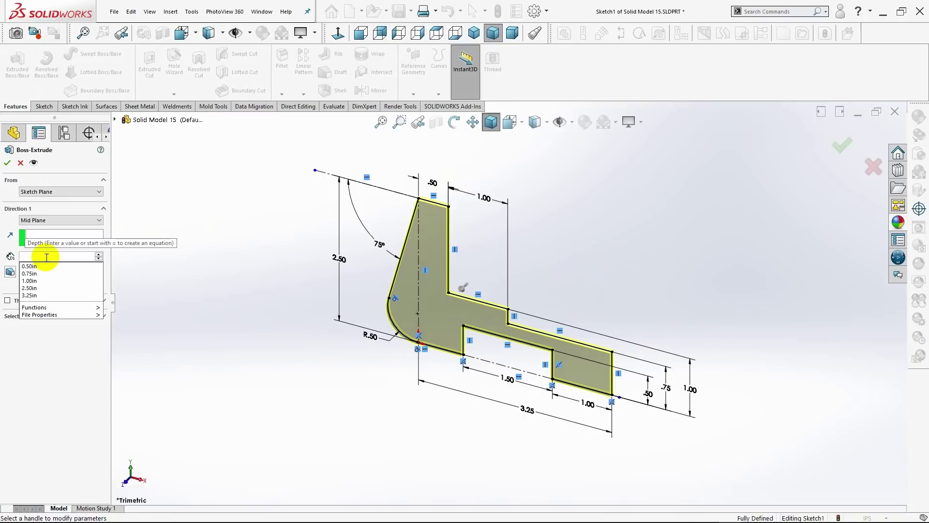
pyautogui.write('2.00')
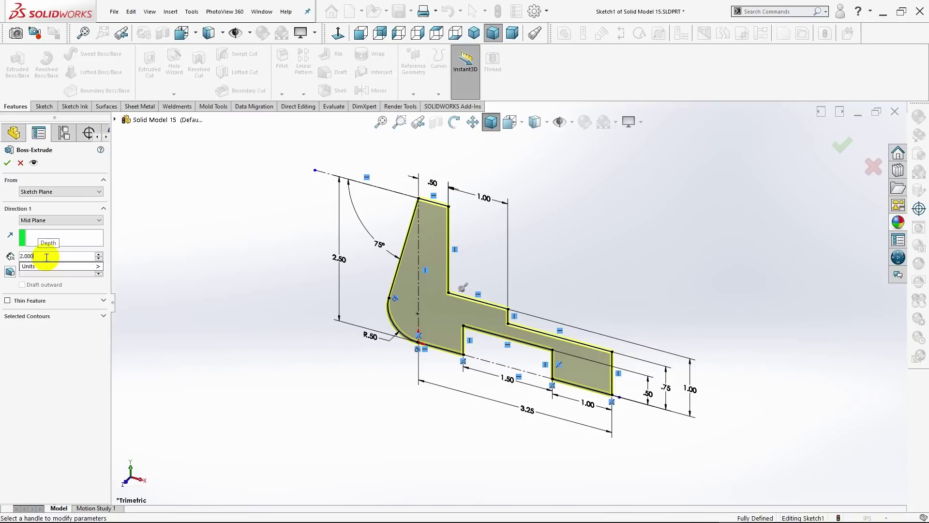
pyautogui.press('Return')
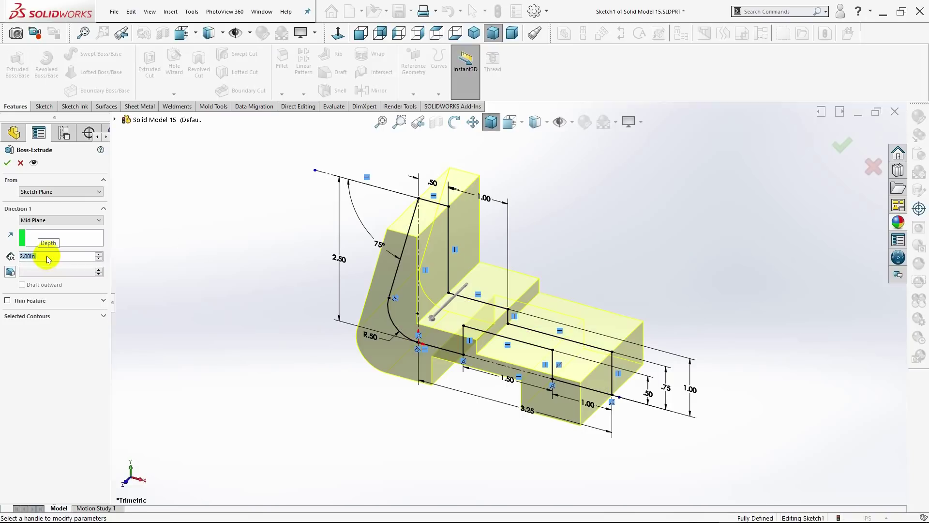
pyautogui.click(62, 237)
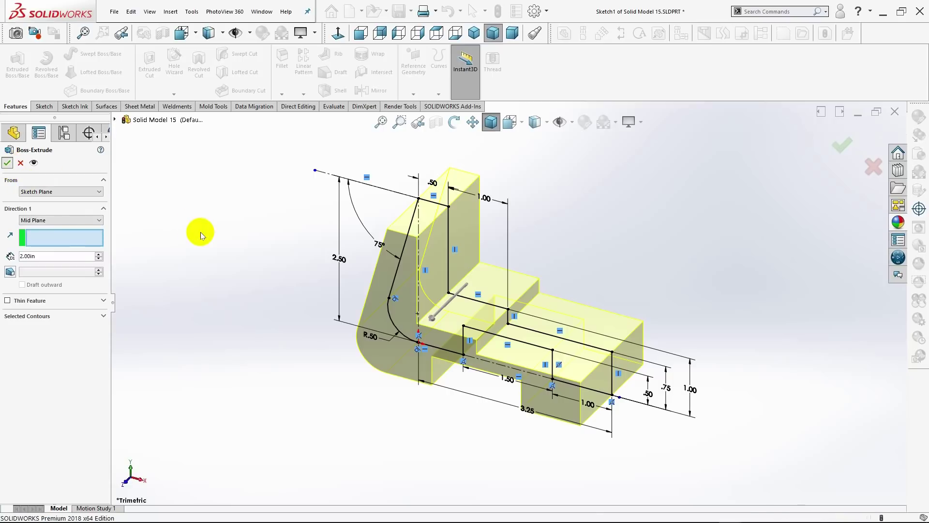
pyautogui.press('Return')
pyautogui.moveTo(218, 265)
pyautogui.mouseDown(button='middle')
pyautogui.moveTo(233, 286)
pyautogui.moveTo(180, 280)
pyautogui.moveTo(185, 305)
pyautogui.moveTo(276, 303)
pyautogui.moveTo(315, 329)
pyautogui.moveTo(301, 312)
pyautogui.mouseUp(button='middle')
pyautogui.click(474, 33)
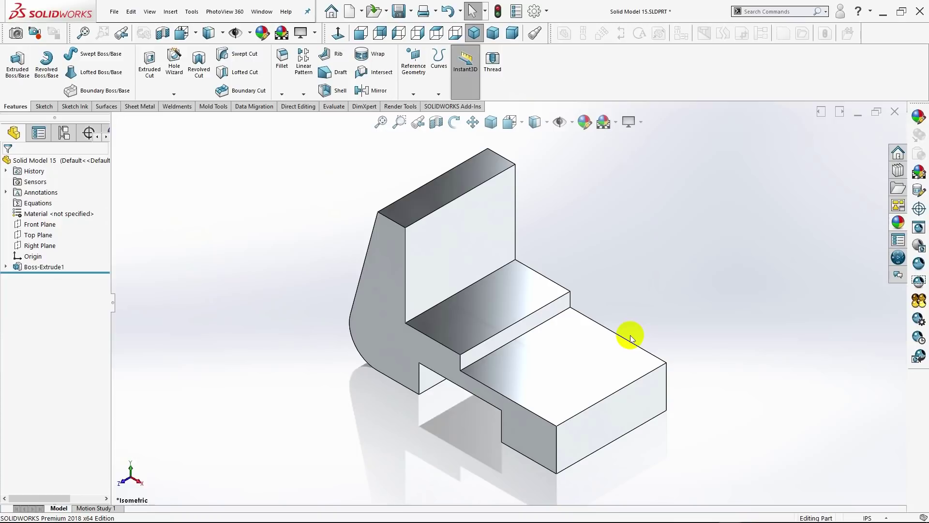
# - Sketch a half-circle arc on the step's top face, closed by a straight line across its endpoints
pyautogui.click(520, 313)
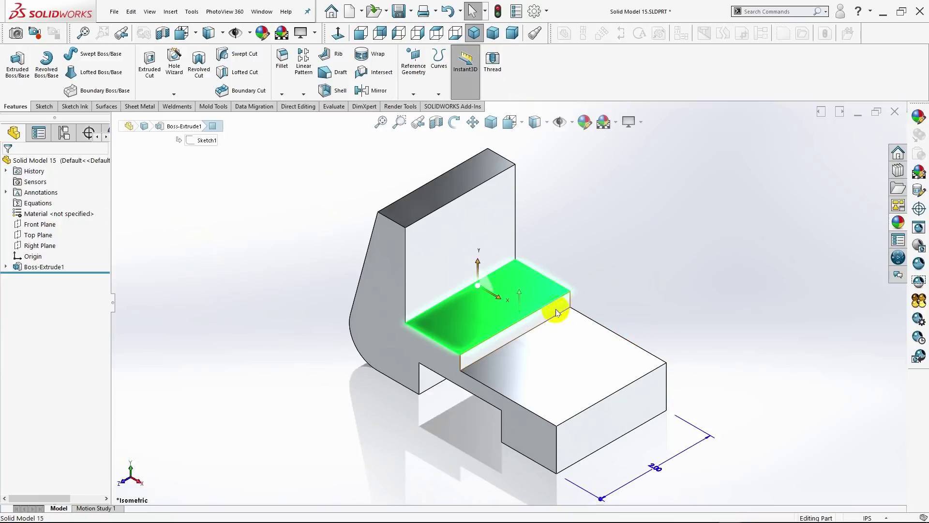
pyautogui.click(559, 284)
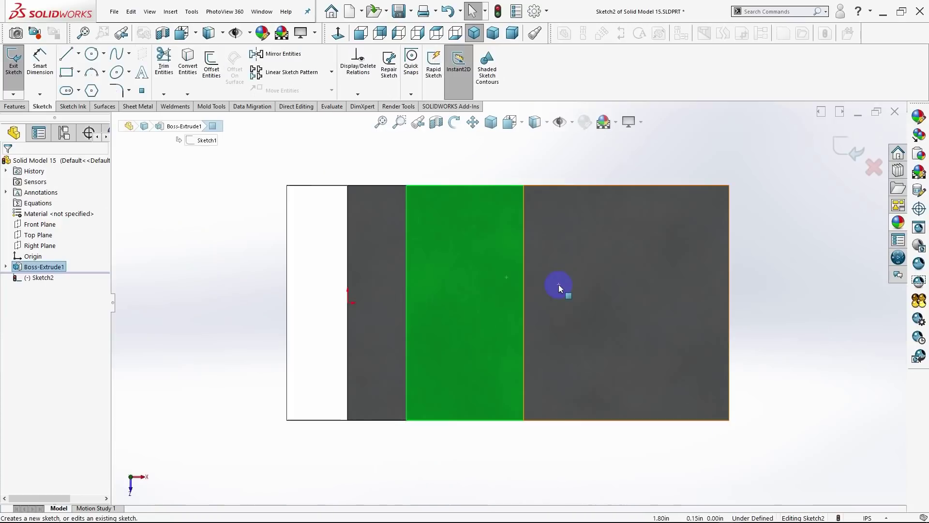
pyautogui.click(103, 72)
pyautogui.click(104, 110)
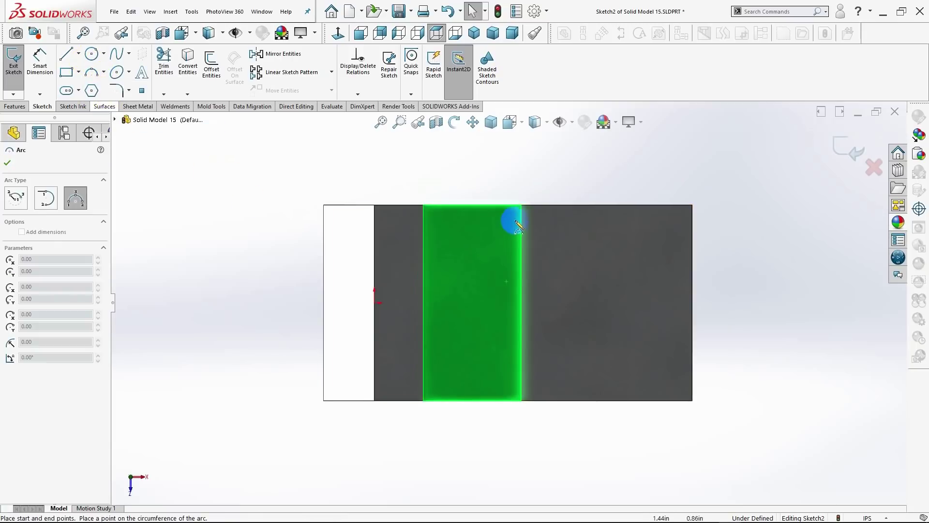
pyautogui.moveTo(521, 206); pyautogui.dragTo(523, 401)
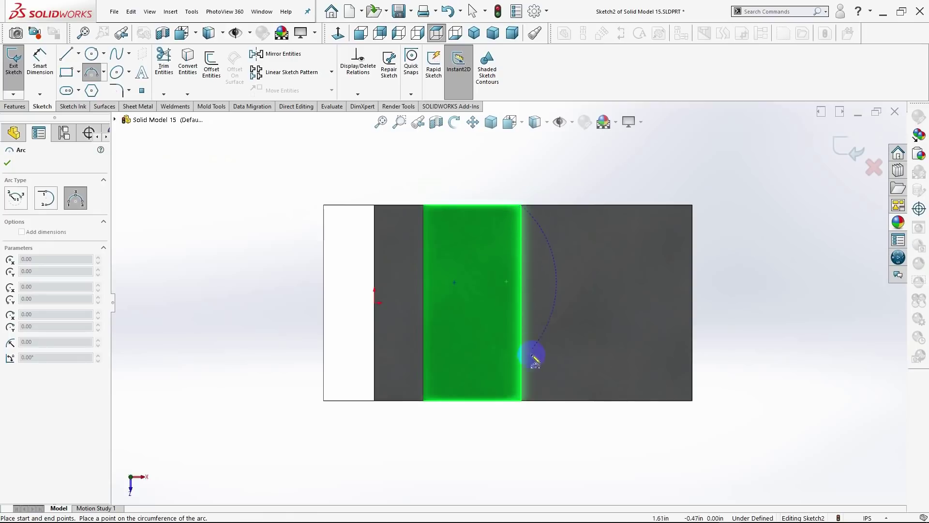
pyautogui.click(522, 401)
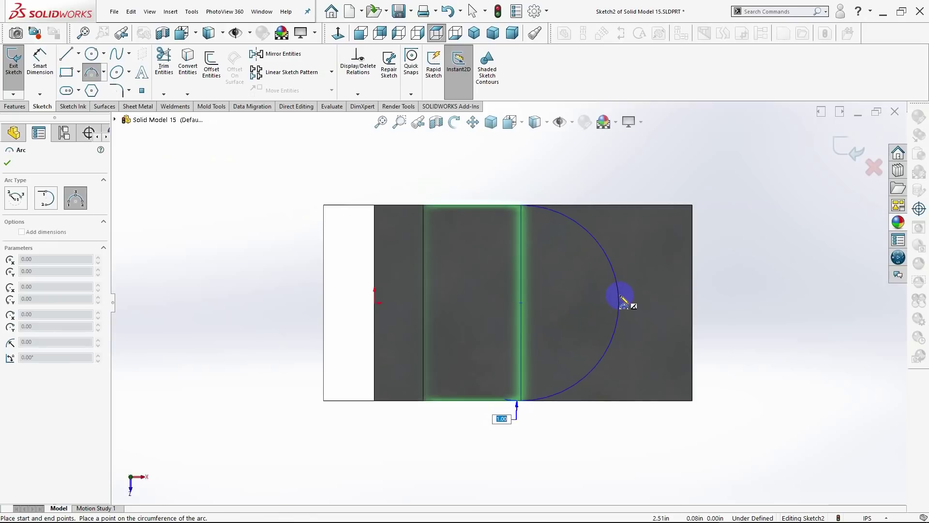
pyautogui.click(620, 301)
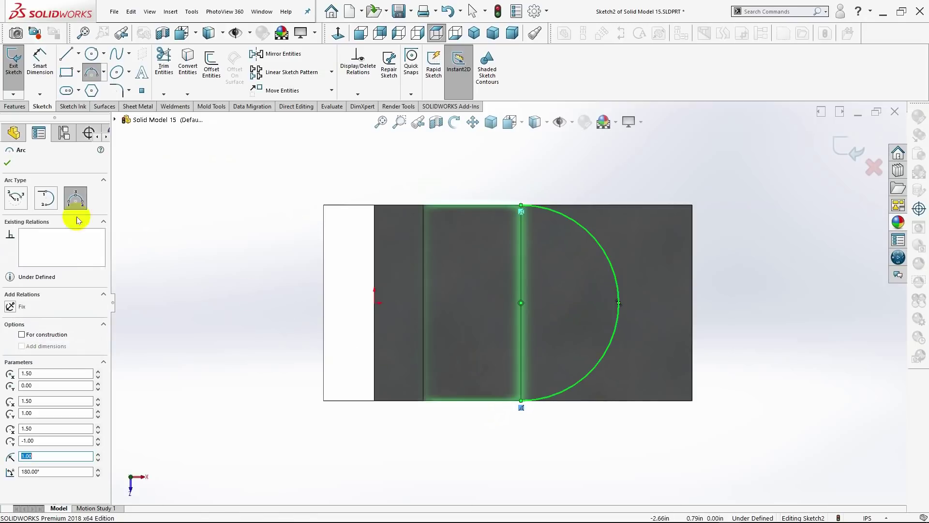
pyautogui.click(8, 163)
pyautogui.click(66, 54)
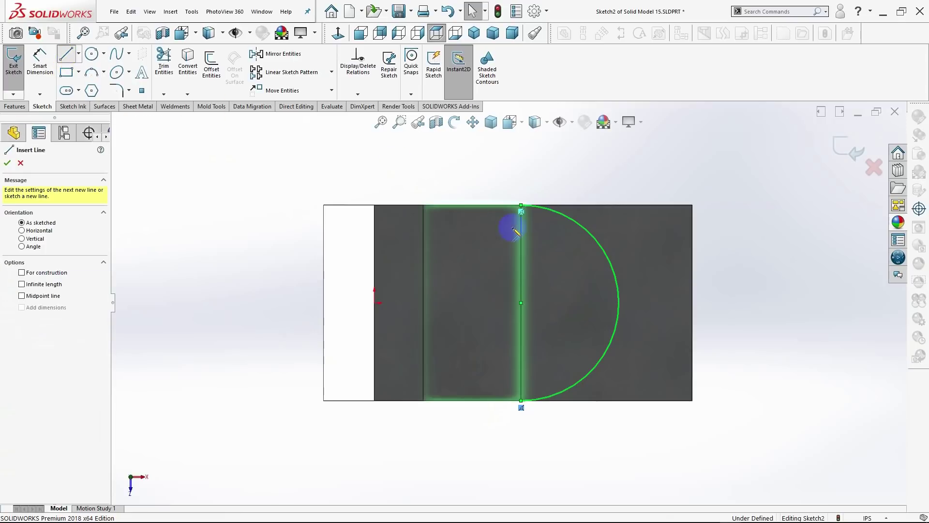
pyautogui.moveTo(521, 205); pyautogui.dragTo(522, 401)
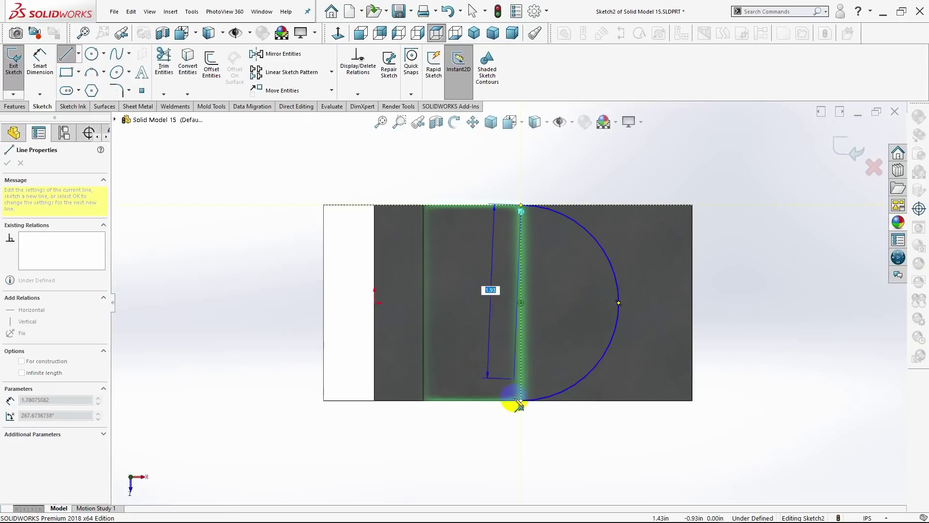
pyautogui.press('Escape')
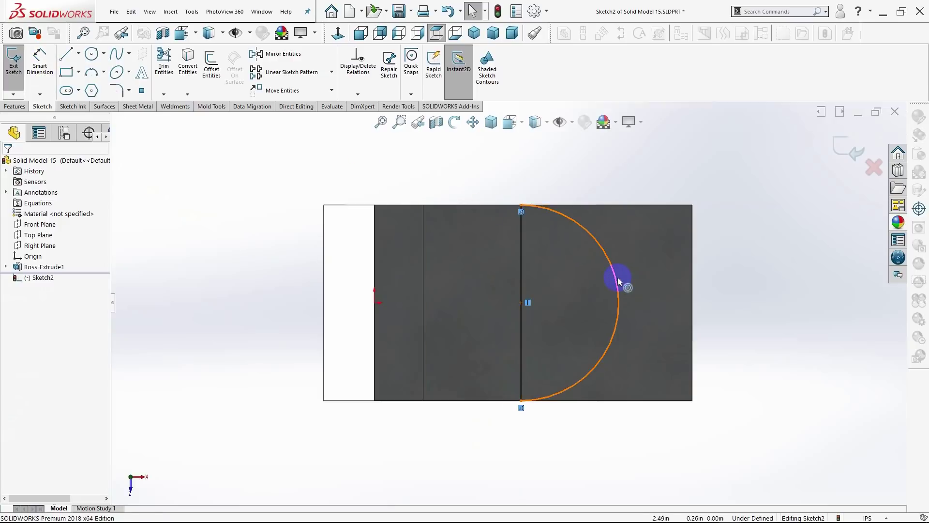
# - Dimension the arc radius to 1.00 and preview its extrusion in isometric view
pyautogui.click(39, 62)
pyautogui.click(617, 271)
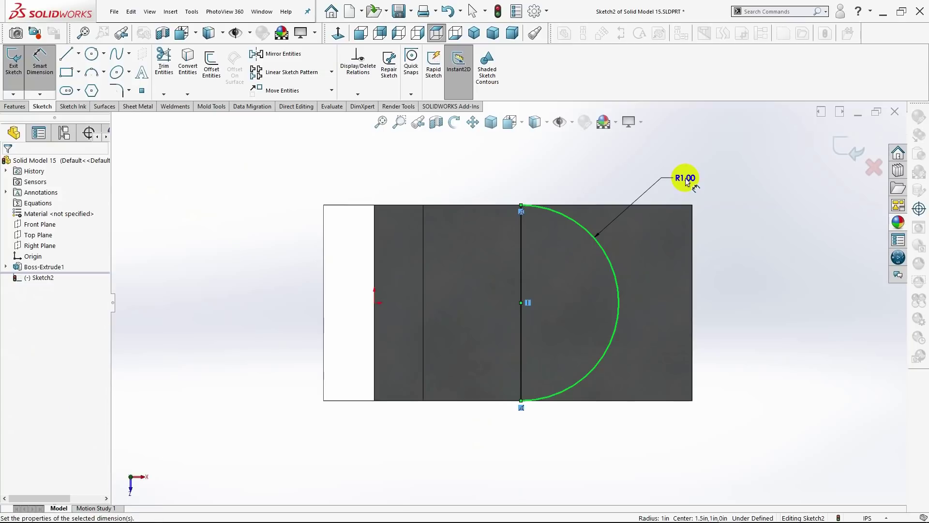
pyautogui.click(686, 182)
pyautogui.click(626, 179)
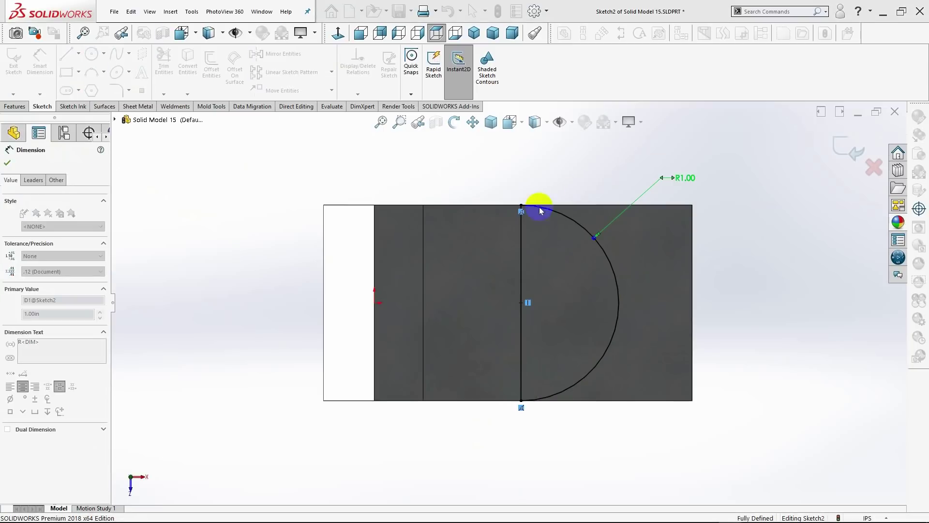
pyautogui.click(7, 163)
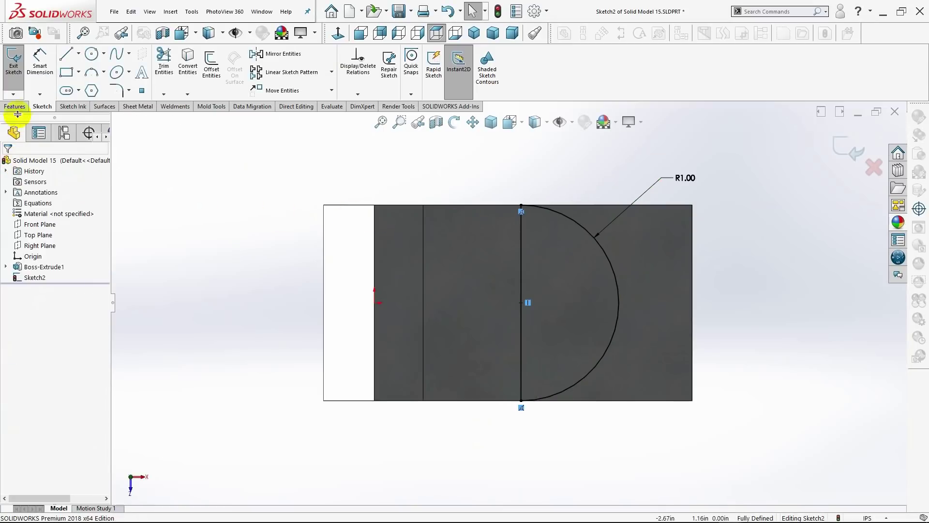
pyautogui.click(15, 107)
pyautogui.hotkey('ctrl', '7')
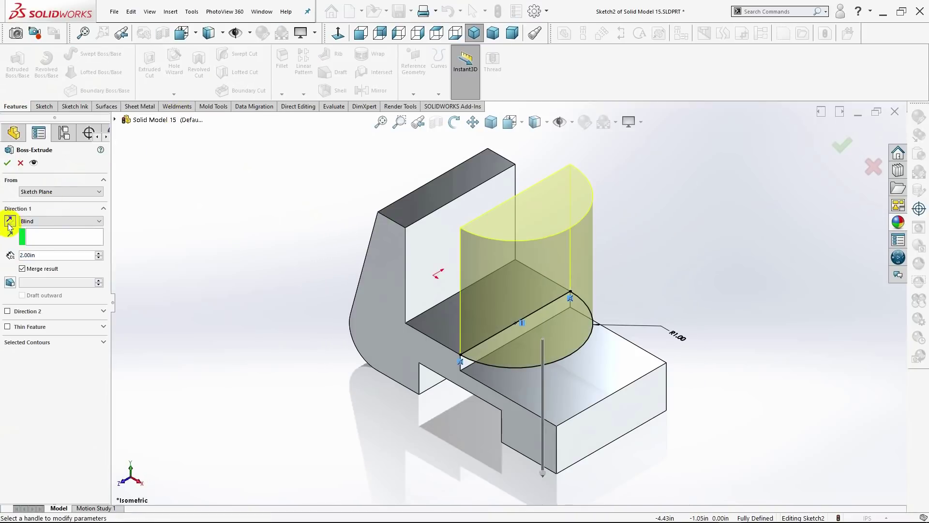
# - Reverse the half-circle extrusion downward to a 0.25 in depth and accept it as Boss-Extrude2
pyautogui.click(9, 225)
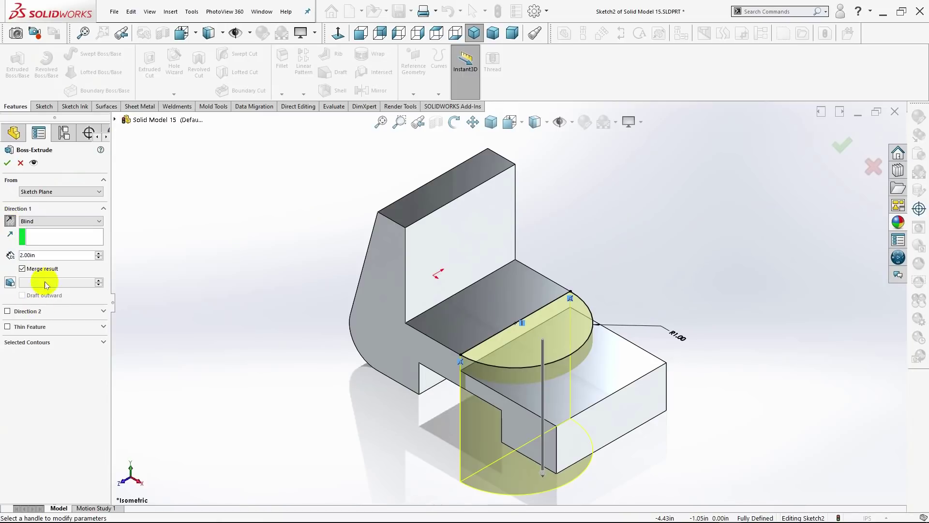
pyautogui.click(49, 257)
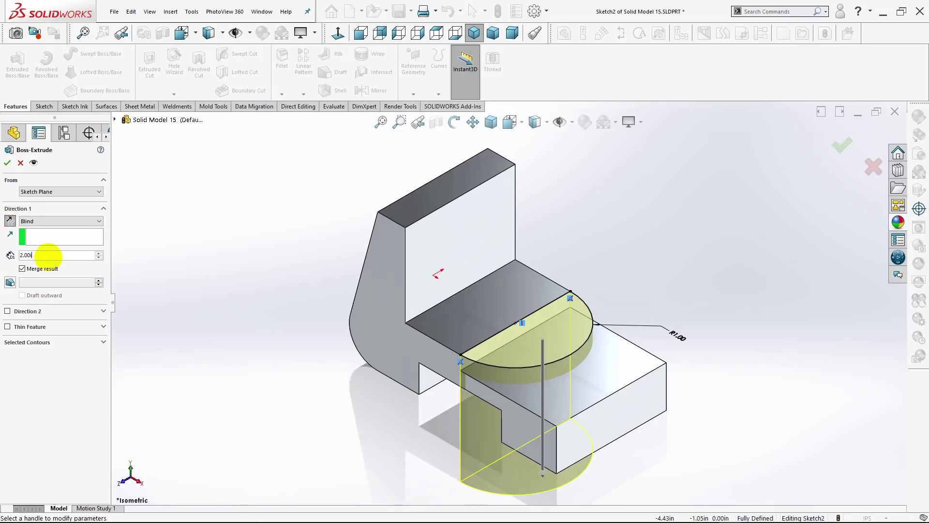
pyautogui.press('BackSpace')
pyautogui.press('BackSpace')
pyautogui.press('BackSpace')
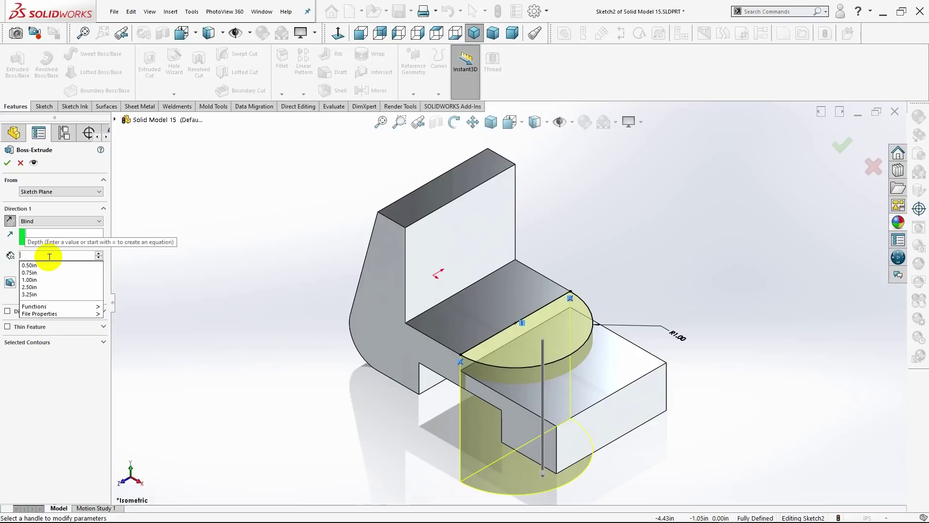
pyautogui.write('0.25in')
pyautogui.press('Return')
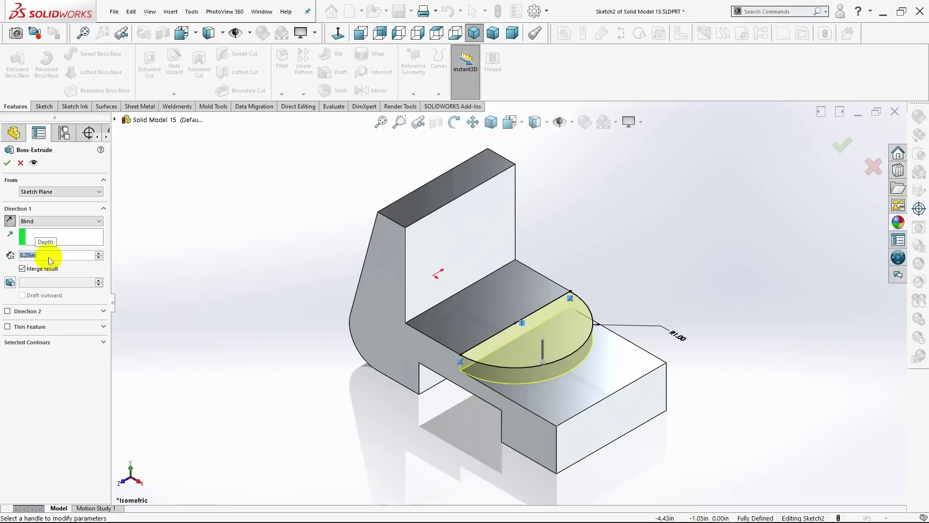
pyautogui.moveTo(268, 339)
pyautogui.mouseDown(button='middle')
pyautogui.moveTo(310, 282)
pyautogui.moveTo(285, 290)
pyautogui.moveTo(264, 283)
pyautogui.mouseUp(button='middle')
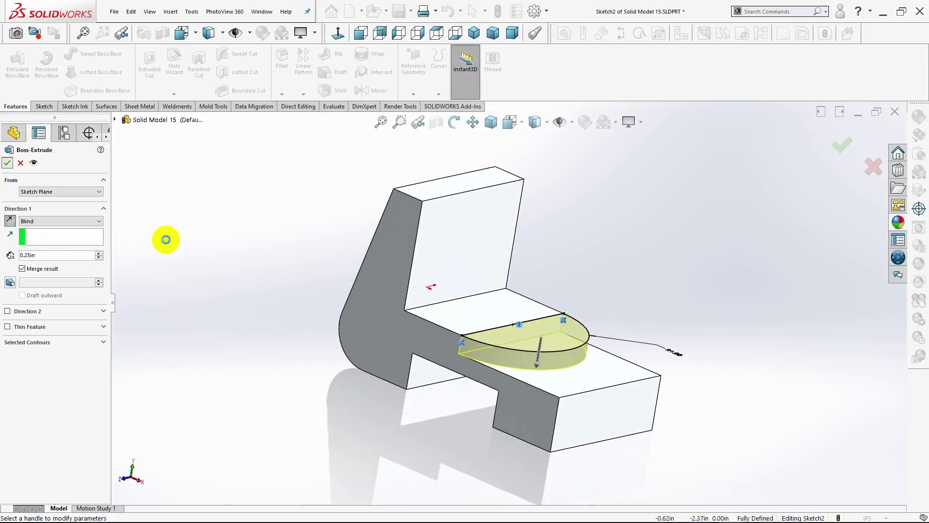
pyautogui.press('Return')
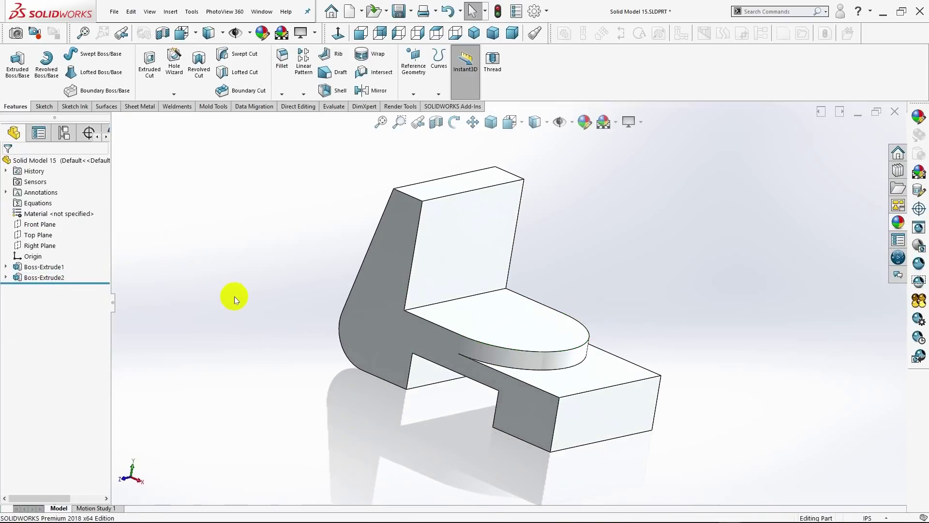
pyautogui.moveTo(235, 296)
pyautogui.mouseDown(button='middle')
pyautogui.moveTo(192, 345)
pyautogui.moveTo(305, 260)
pyautogui.mouseUp(button='middle')
pyautogui.click(474, 33)
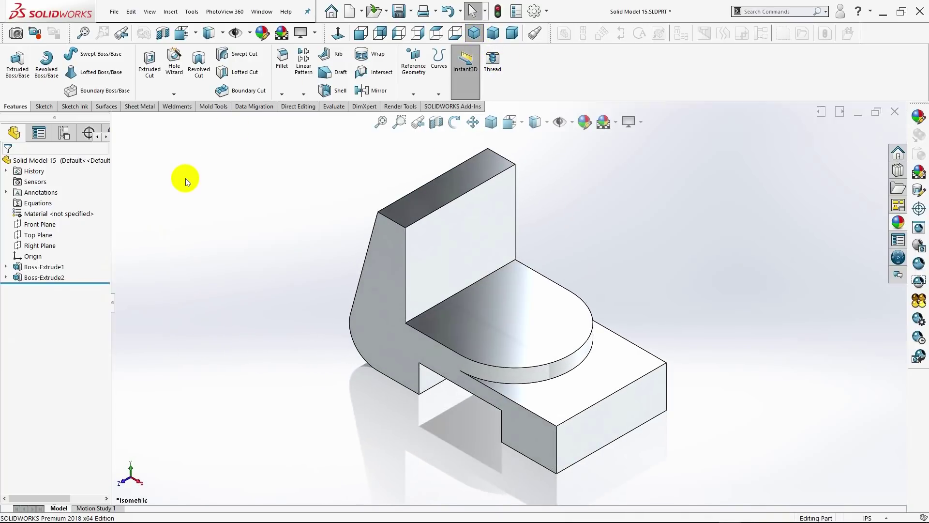
pyautogui.click(532, 420)
pyautogui.click(160, 263)
# - Sketch a closed triangle on the Front Plane at the lower step's right corner, using a Plain White scene
pyautogui.click(23, 225)
pyautogui.click(24, 207)
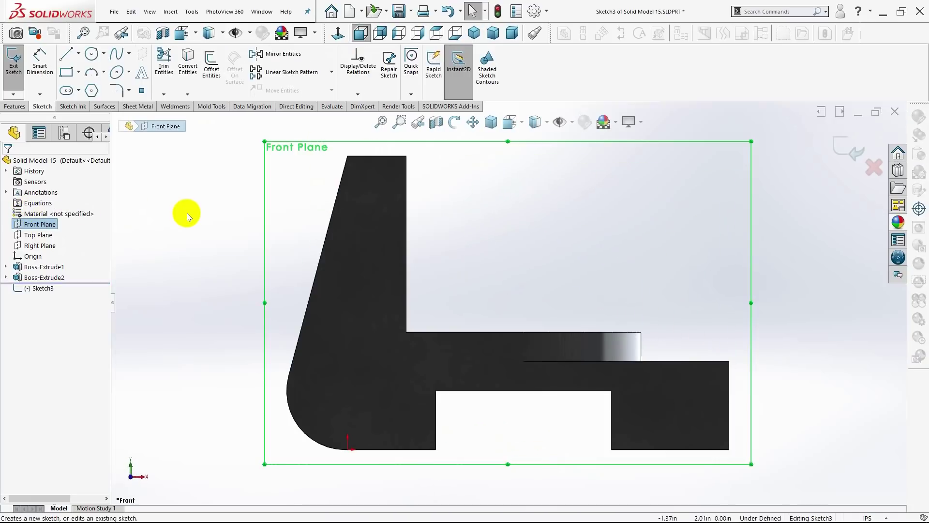
pyautogui.click(66, 55)
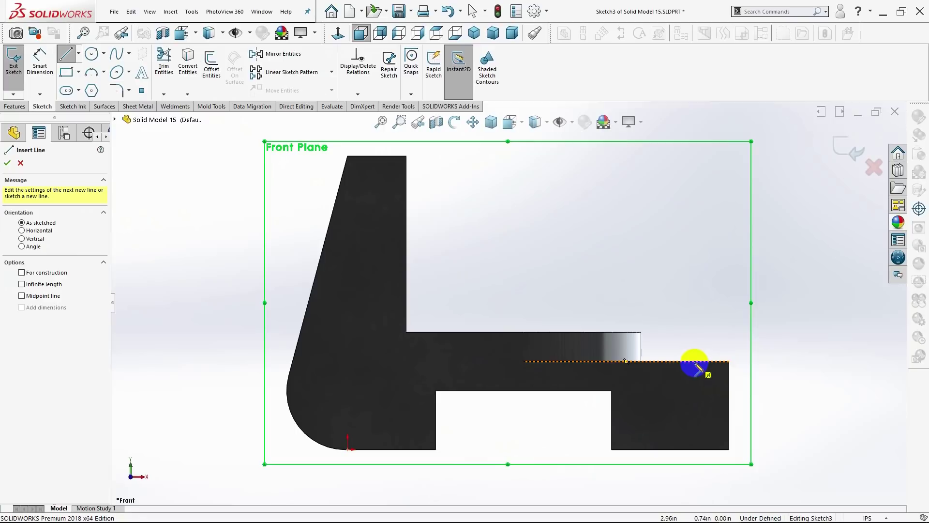
pyautogui.click(616, 122)
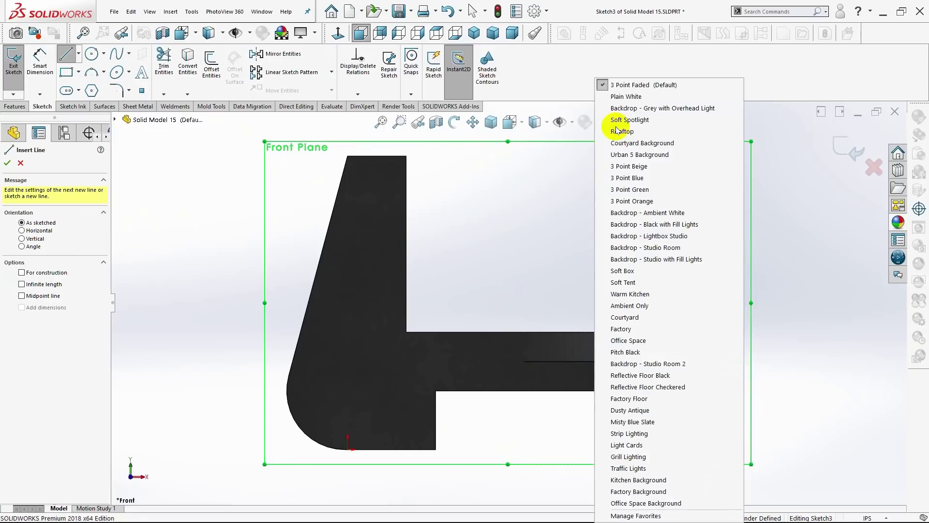
pyautogui.click(619, 96)
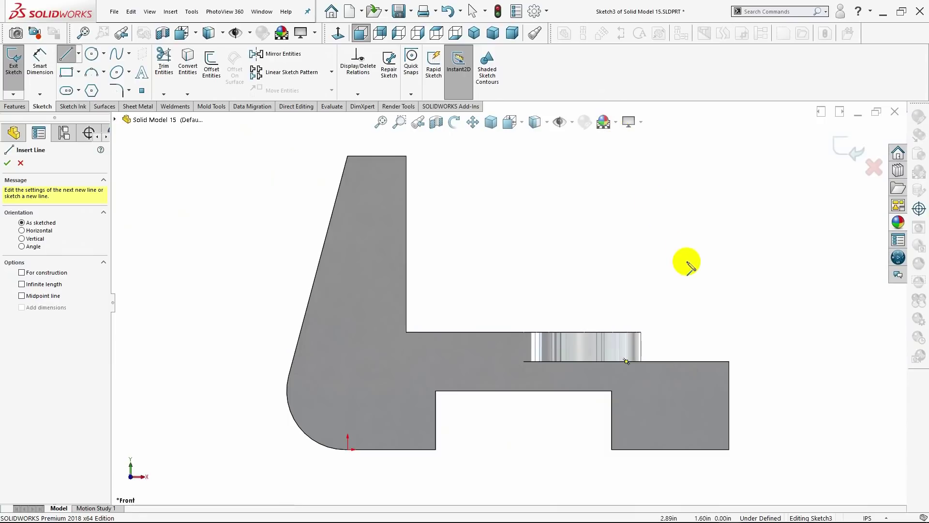
pyautogui.click(694, 361)
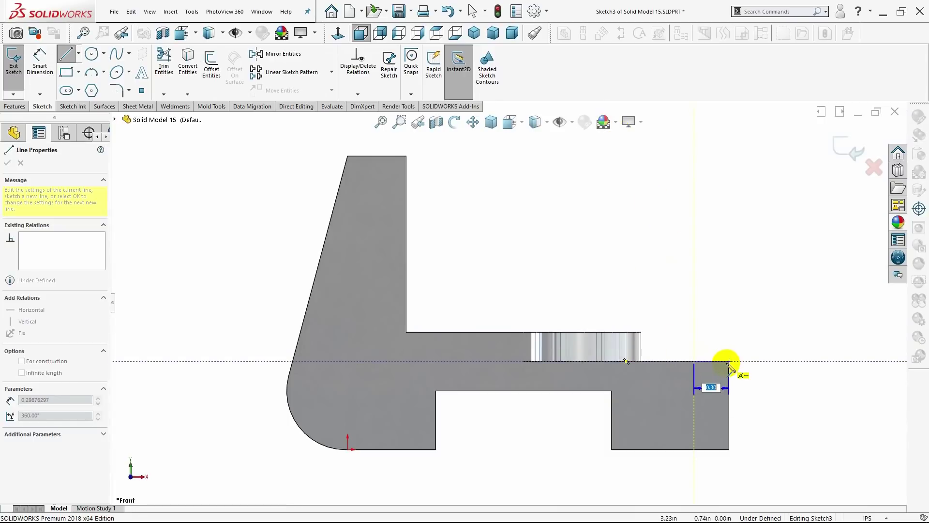
pyautogui.click(729, 361)
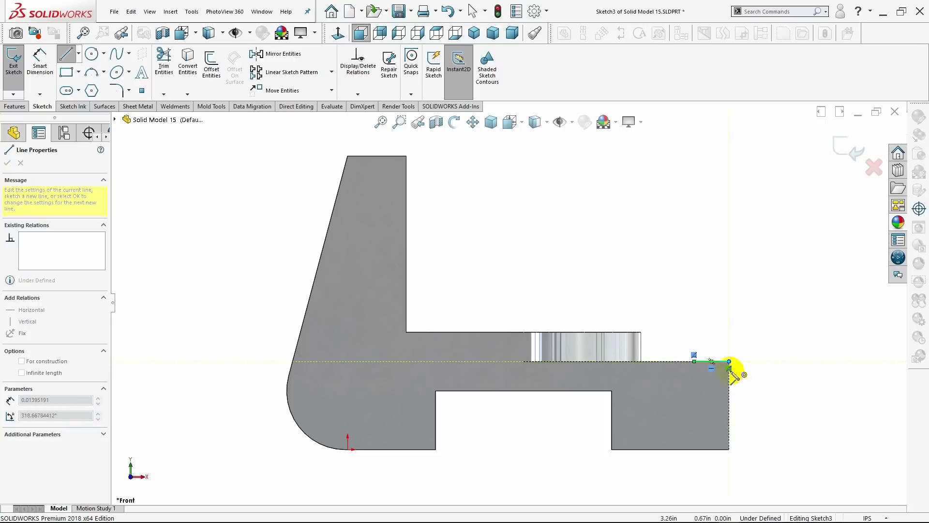
pyautogui.click(730, 397)
pyautogui.click(694, 361)
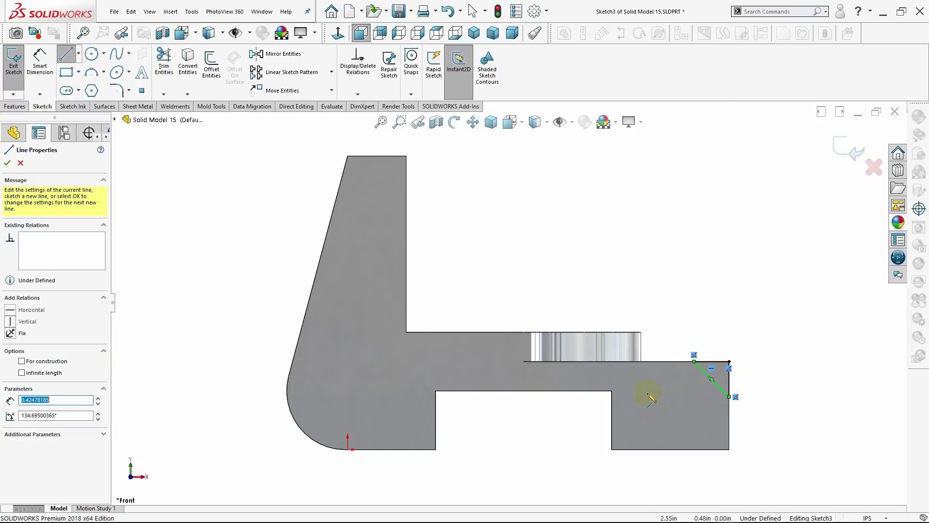
pyautogui.press('Escape')
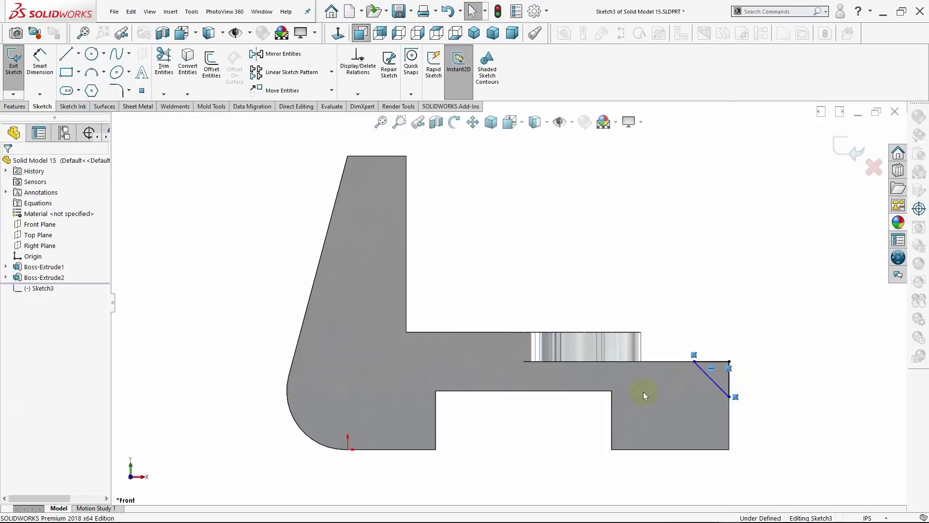
# - Dimension the triangle's top edge to 0.375 in and its diagonal to 45°
pyautogui.click(40, 60)
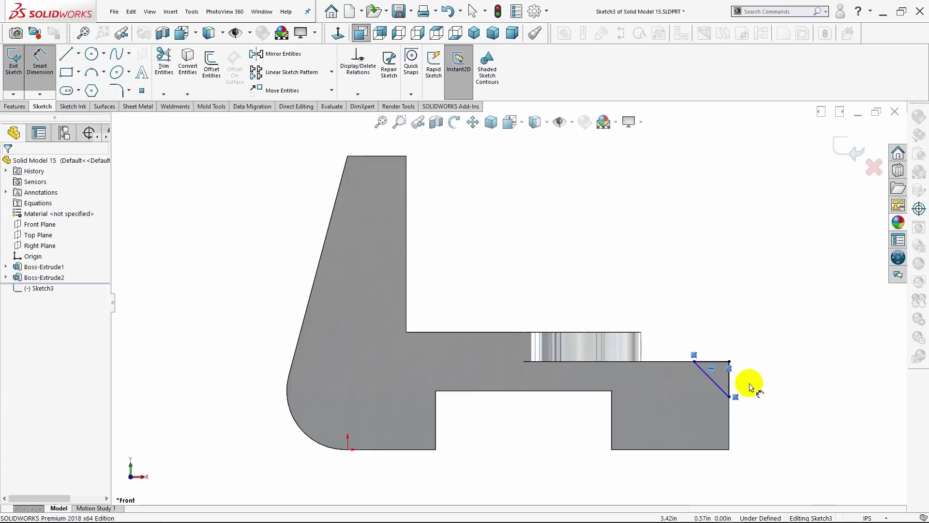
pyautogui.click(710, 363)
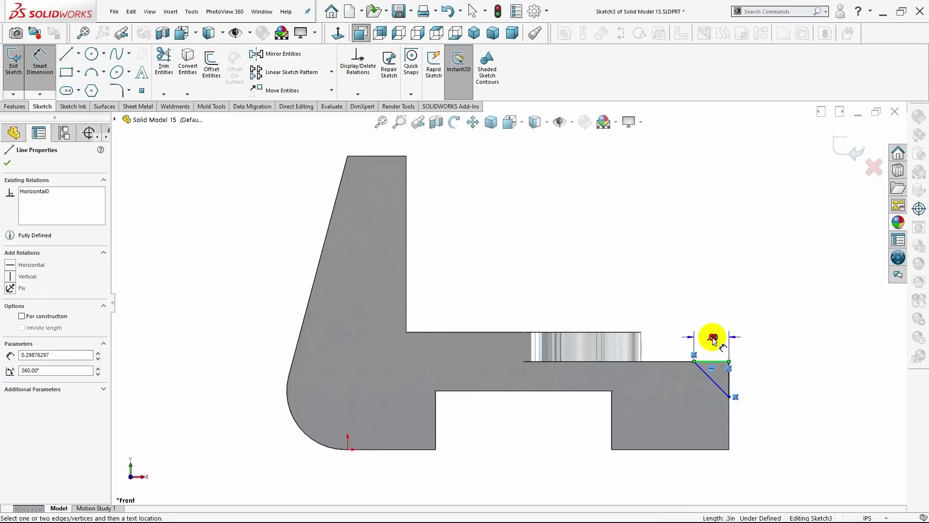
pyautogui.click(713, 339)
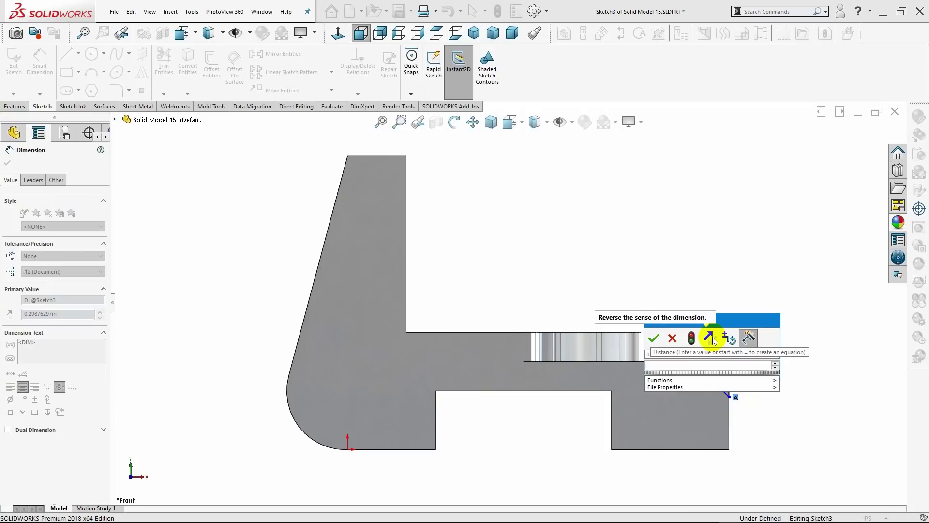
pyautogui.write('.3750')
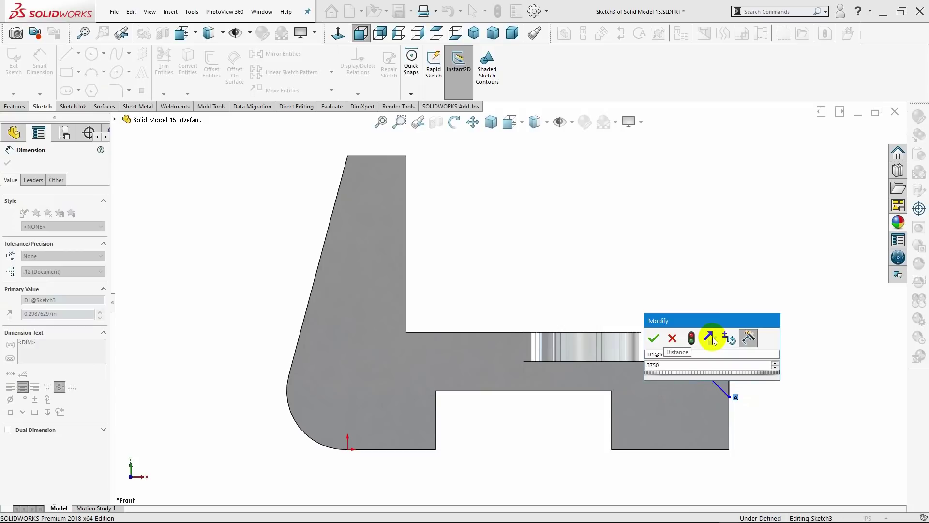
pyautogui.press('Return')
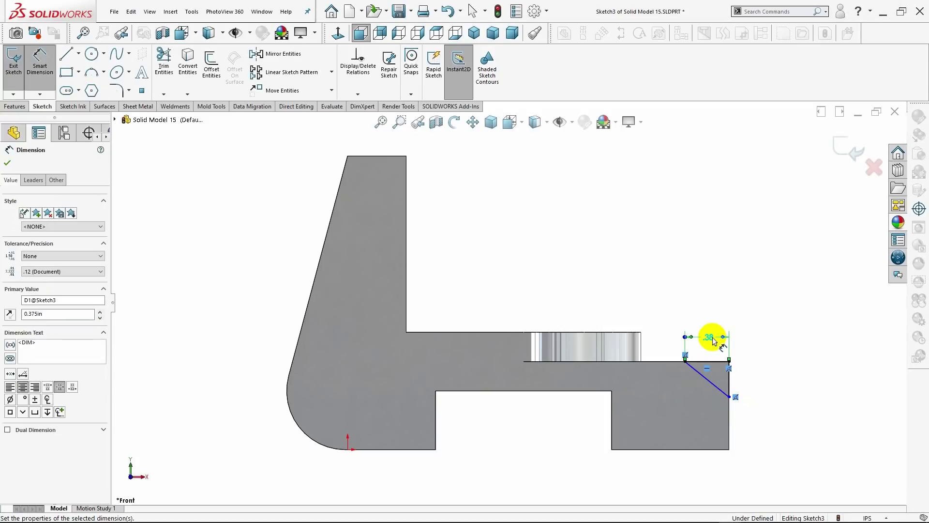
pyautogui.click(707, 372)
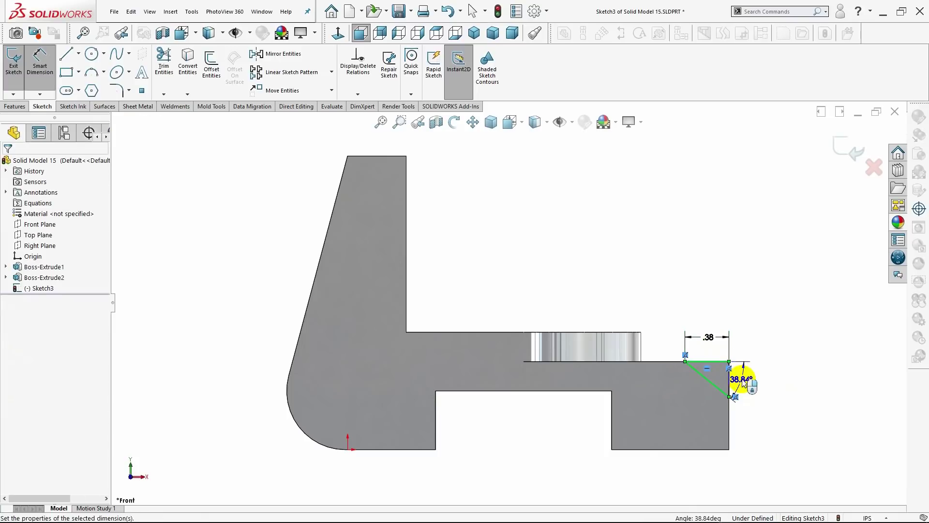
pyautogui.click(742, 379)
pyautogui.write('45')
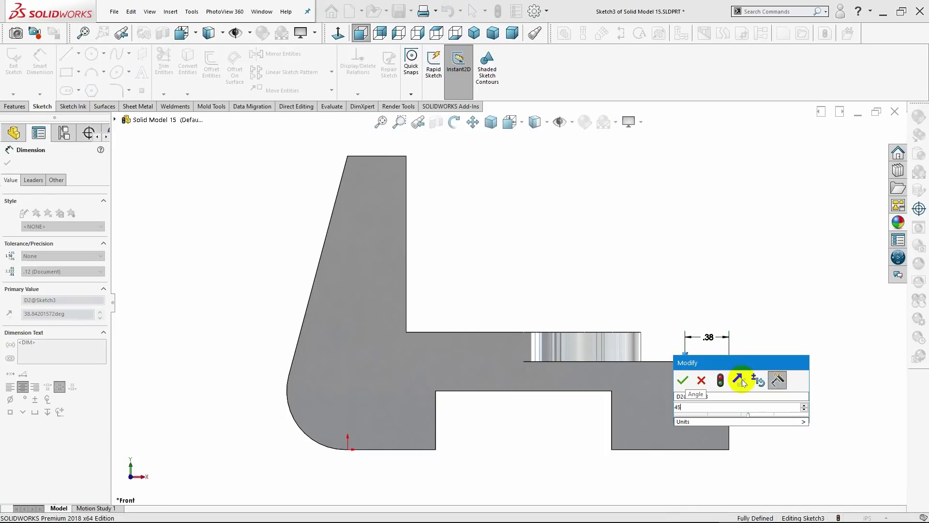
pyautogui.press('Return')
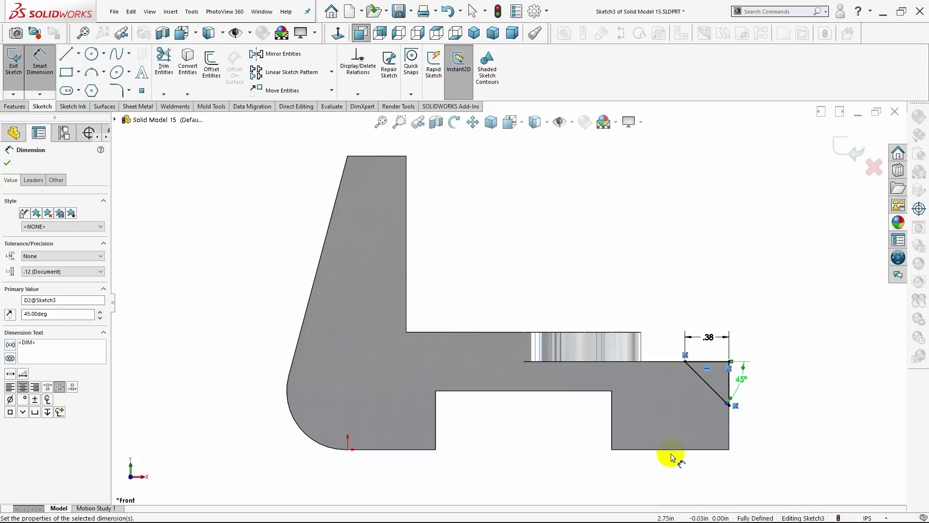
pyautogui.scroll(-2, 741, 408)
pyautogui.scroll(-1, 736, 404)
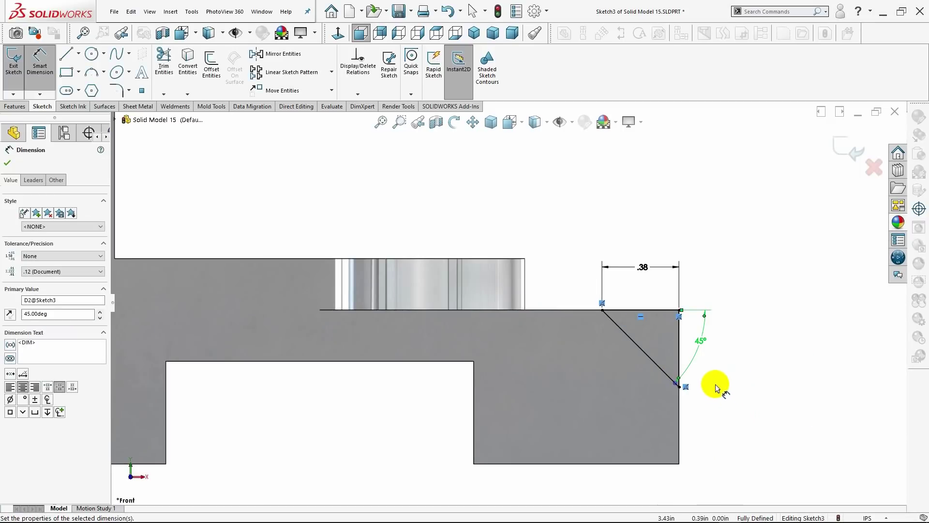
pyautogui.scroll(2, 709, 382)
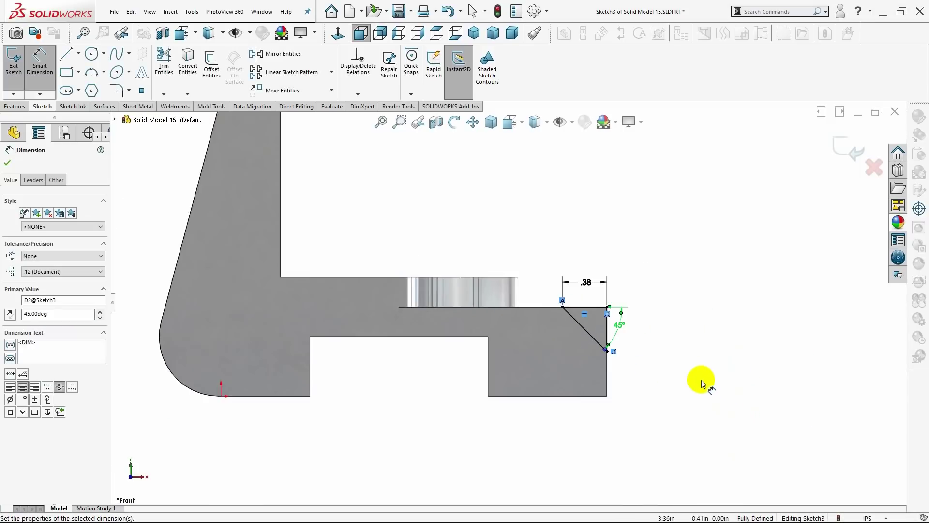
# - Extrude the triangle sketch Mid Plane to a 1.00 in depth as Boss-Extrude3
pyautogui.click(8, 165)
pyautogui.click(15, 106)
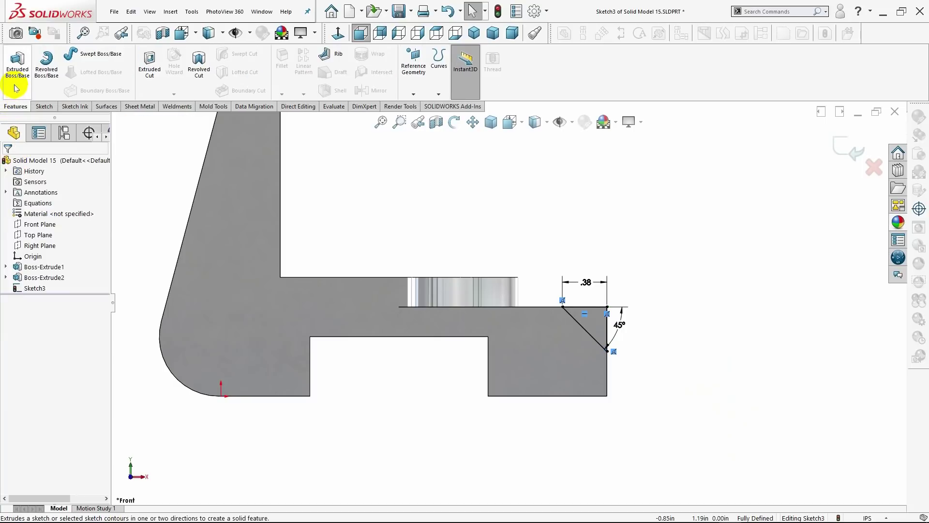
pyautogui.click(16, 89)
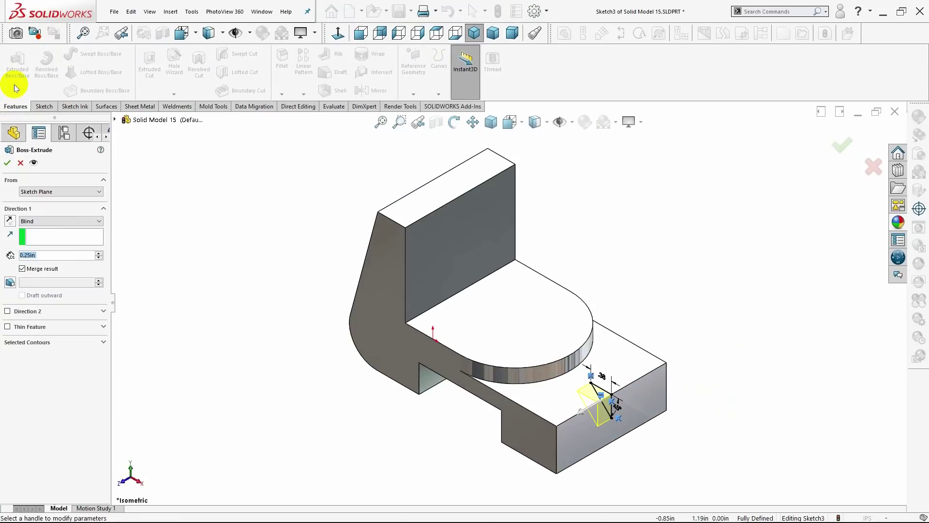
pyautogui.click(29, 221)
pyautogui.click(33, 267)
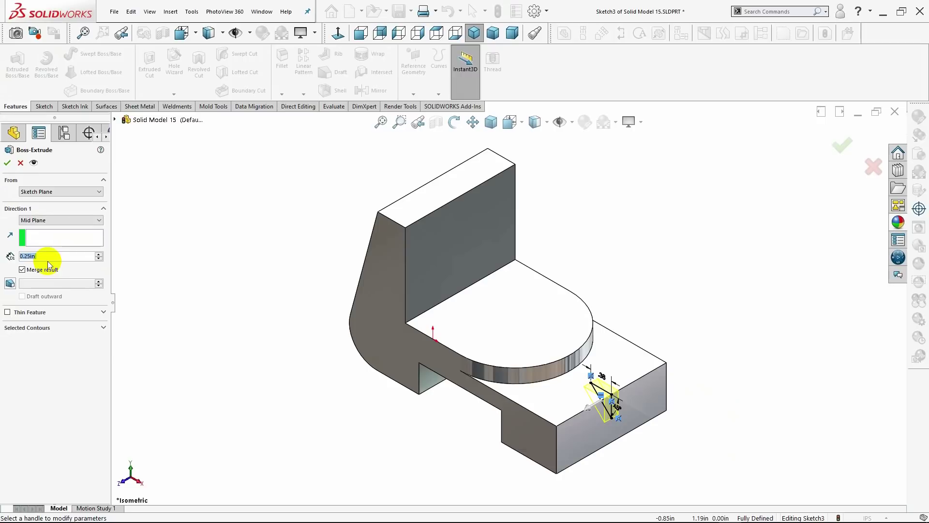
pyautogui.click(49, 258)
pyautogui.press('BackSpace')
pyautogui.press('BackSpace')
pyautogui.press('BackSpace')
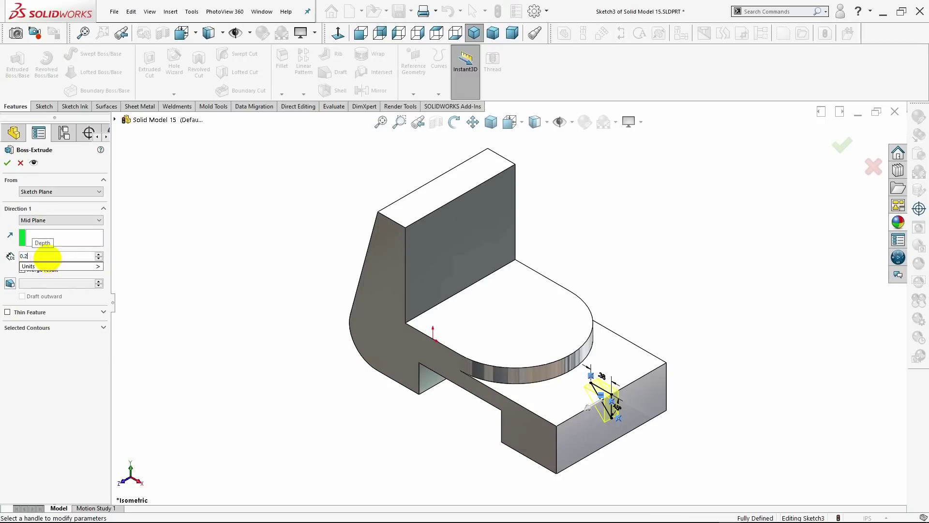
pyautogui.press('BackSpace')
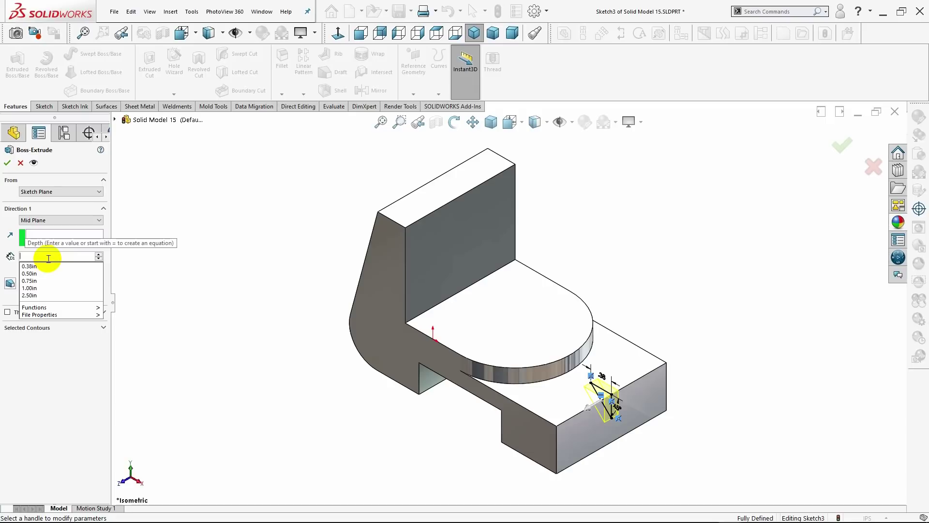
pyautogui.write('1')
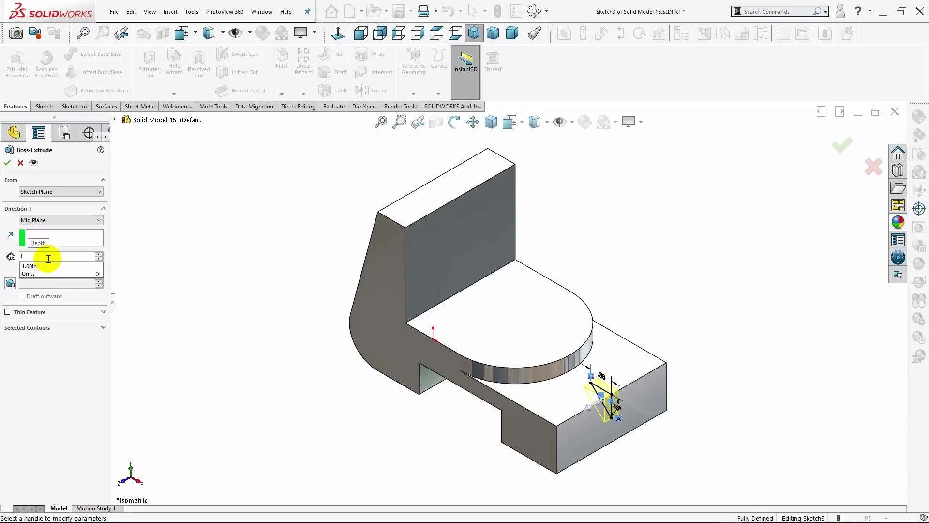
pyautogui.press('Return')
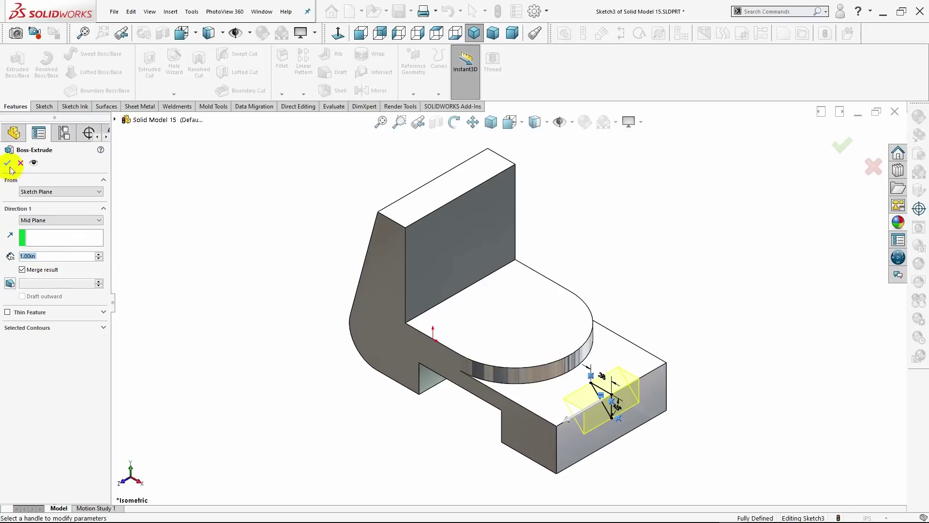
pyautogui.click(9, 164)
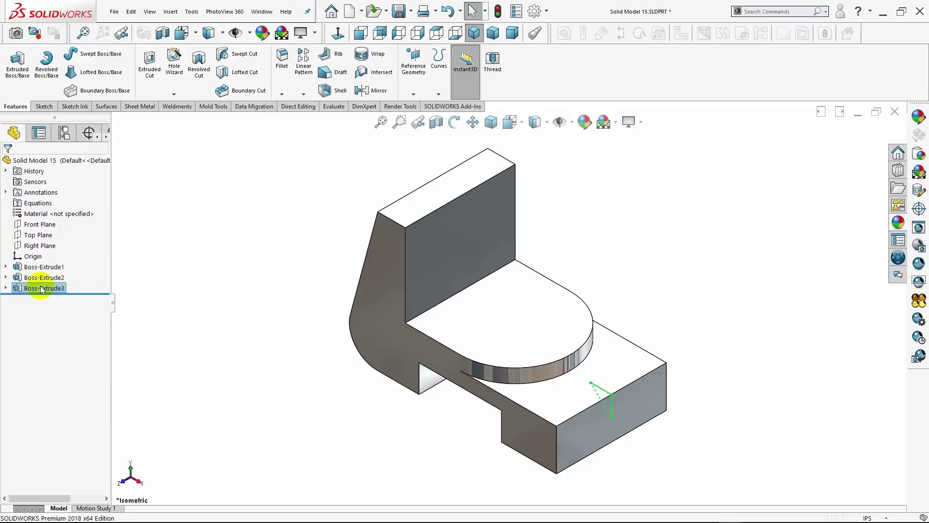
# - Undo the boss and instead cut the triangle Mid Plane as an Extruded Cut
pyautogui.hotkey('ctrl', 'z')
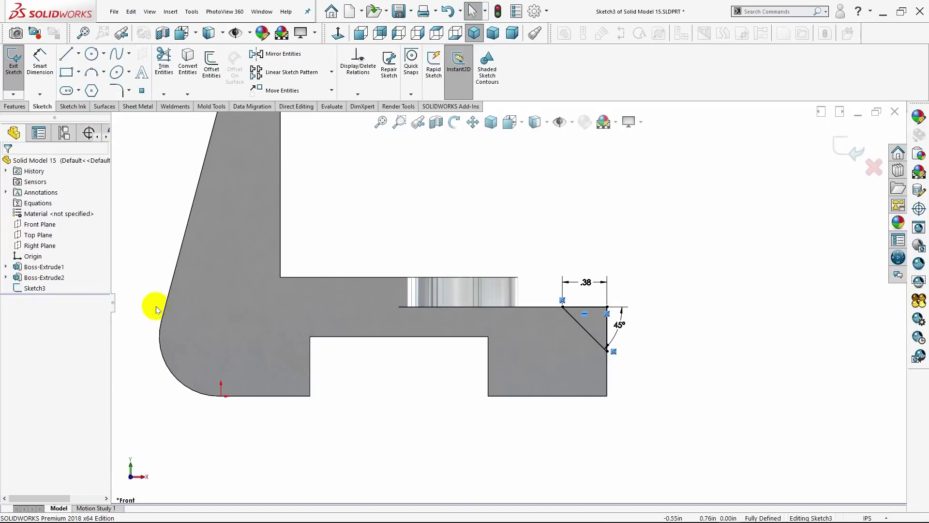
pyautogui.click(474, 32)
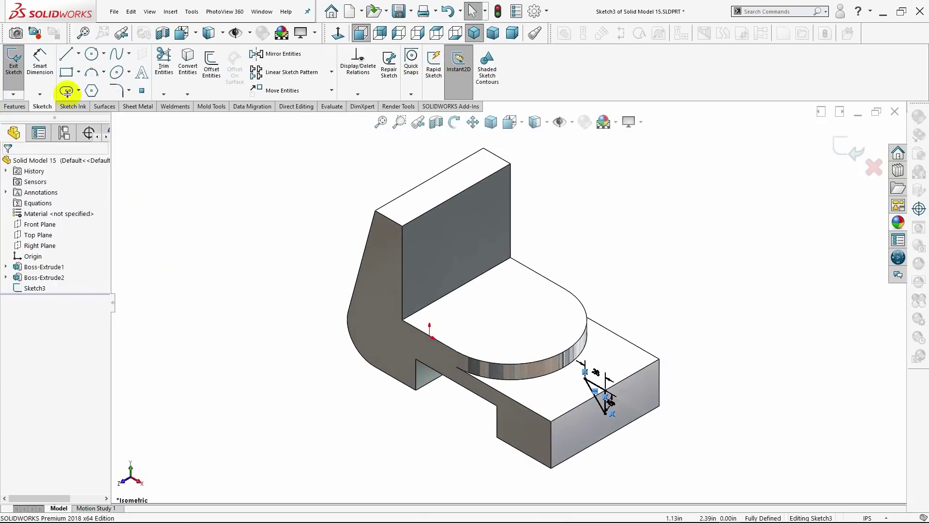
pyautogui.click(15, 106)
pyautogui.click(150, 66)
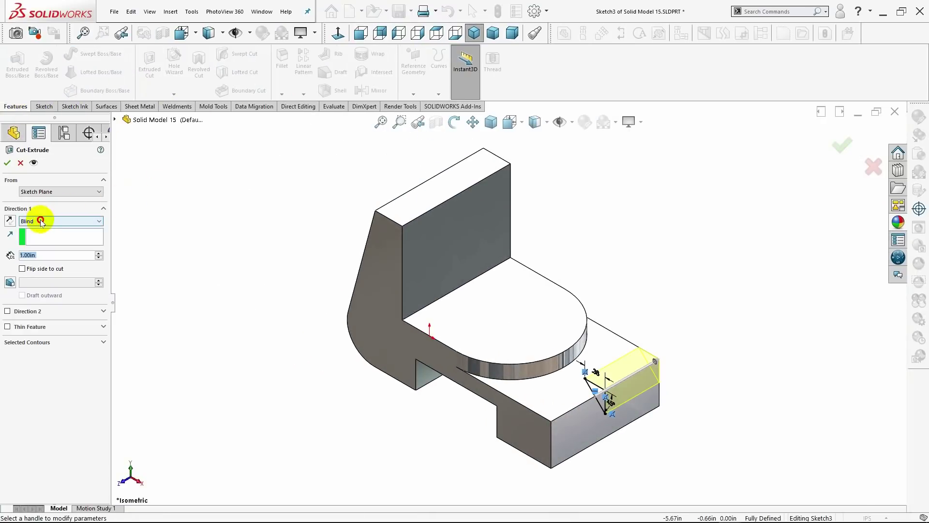
pyautogui.click(42, 221)
pyautogui.click(40, 281)
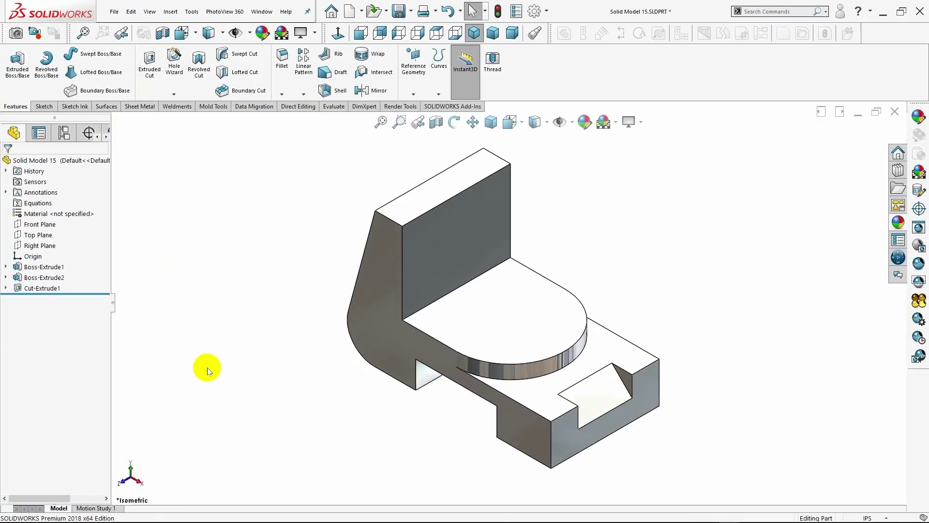
# - Start a Hole Wizard hole and choose the 15/16 drill size with Through All
pyautogui.click(173, 75)
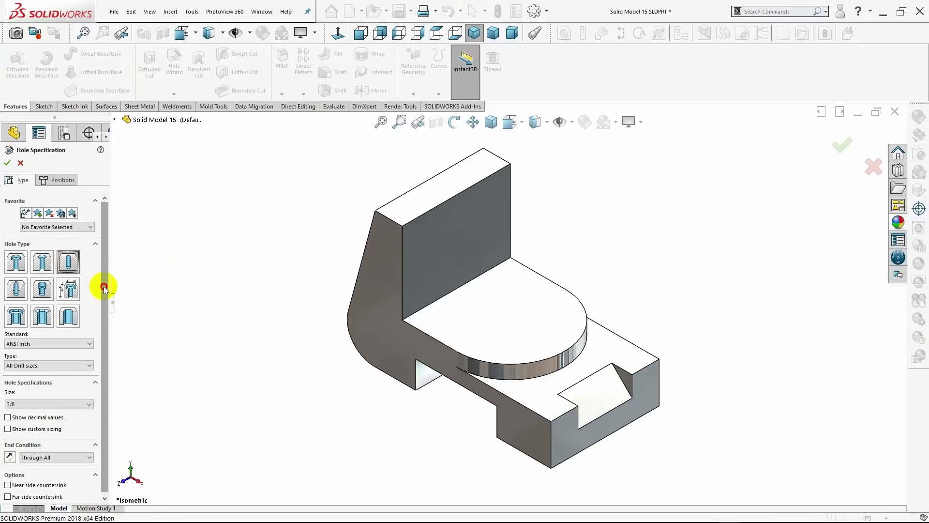
pyautogui.scroll(-1, 100, 286)
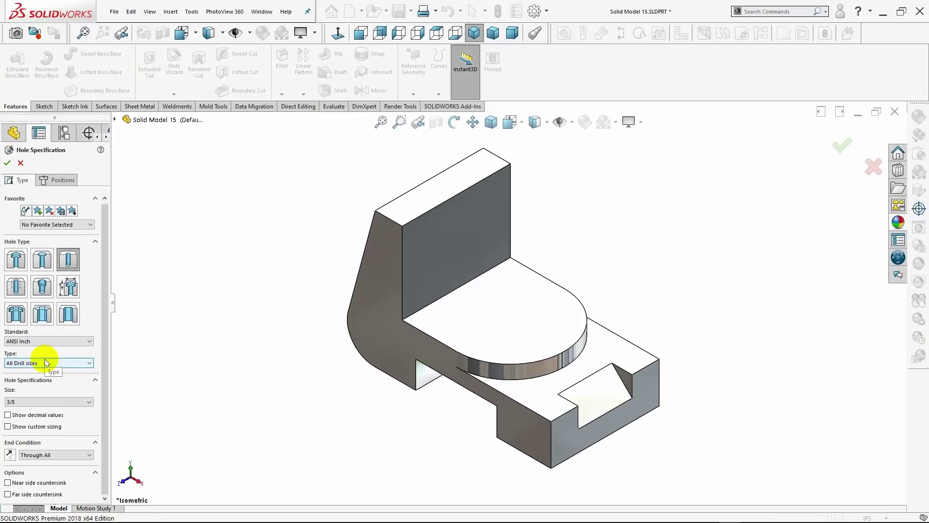
pyautogui.click(28, 402)
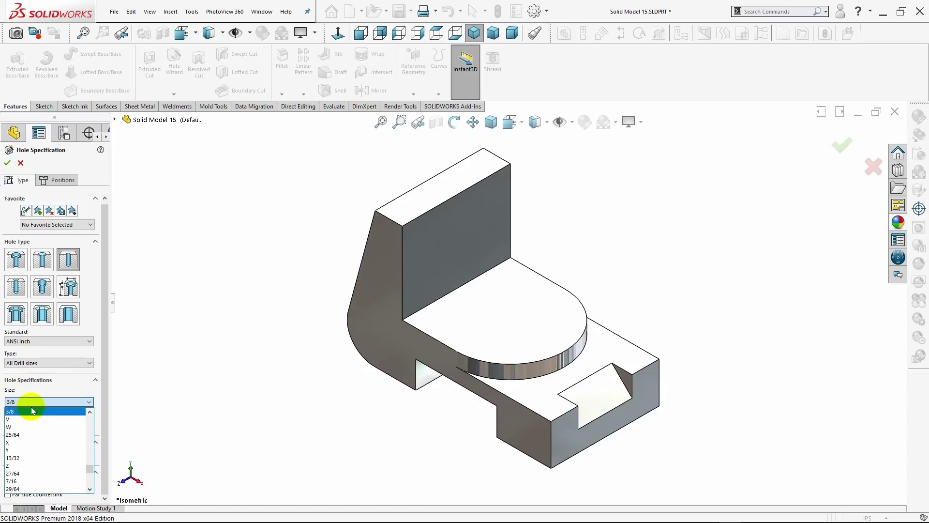
pyautogui.scroll(-3, 35, 436)
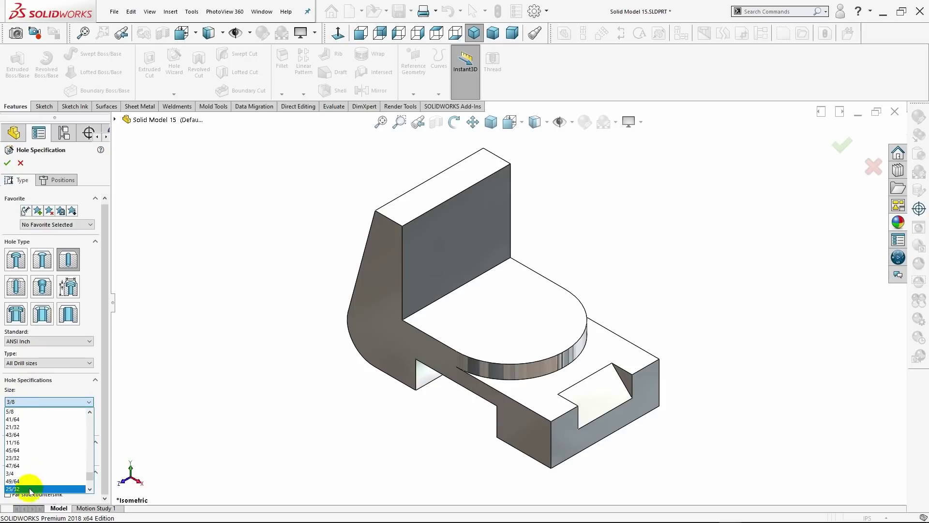
pyautogui.scroll(2, 19, 450)
pyautogui.scroll(1, 19, 453)
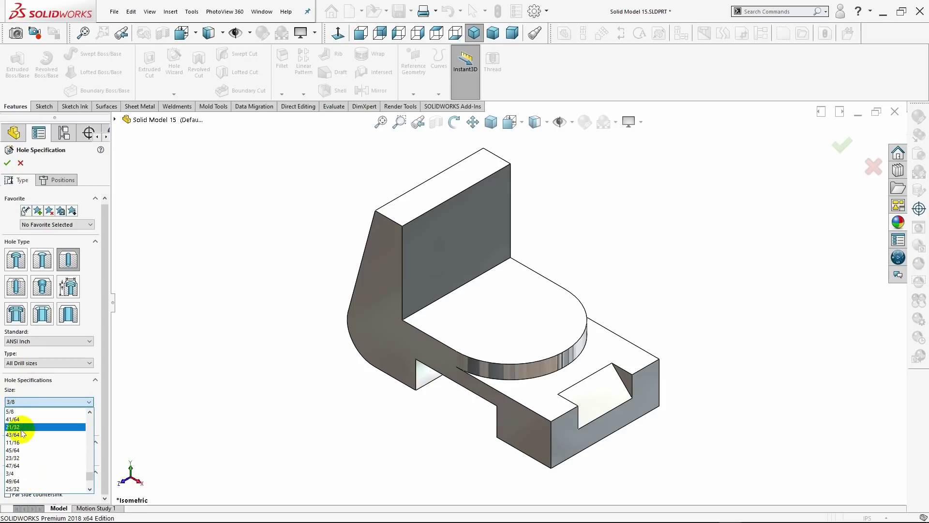
pyautogui.scroll(2, 19, 455)
pyautogui.scroll(1, 20, 459)
pyautogui.scroll(1, 20, 455)
pyautogui.scroll(2, 20, 441)
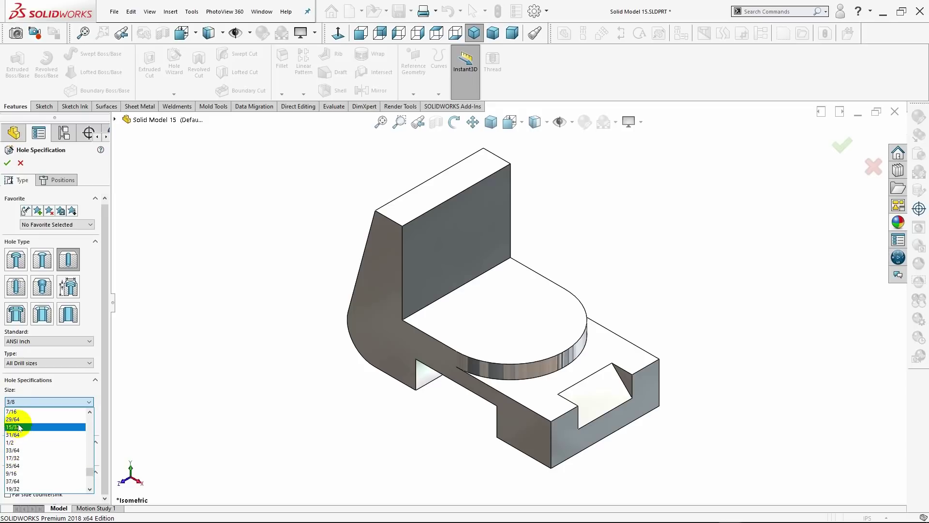
pyautogui.scroll(1, 21, 428)
pyautogui.scroll(1, 21, 424)
pyautogui.scroll(2, 21, 426)
pyautogui.scroll(3, 24, 430)
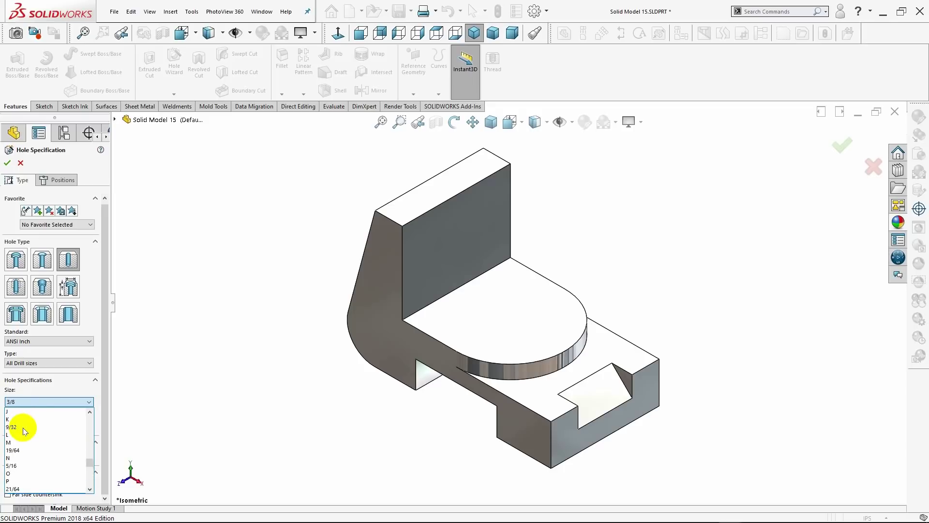
pyautogui.moveTo(90, 459)
pyautogui.mouseDown()
pyautogui.moveTo(92, 419)
pyautogui.moveTo(95, 462)
pyautogui.moveTo(95, 453)
pyautogui.mouseUp()
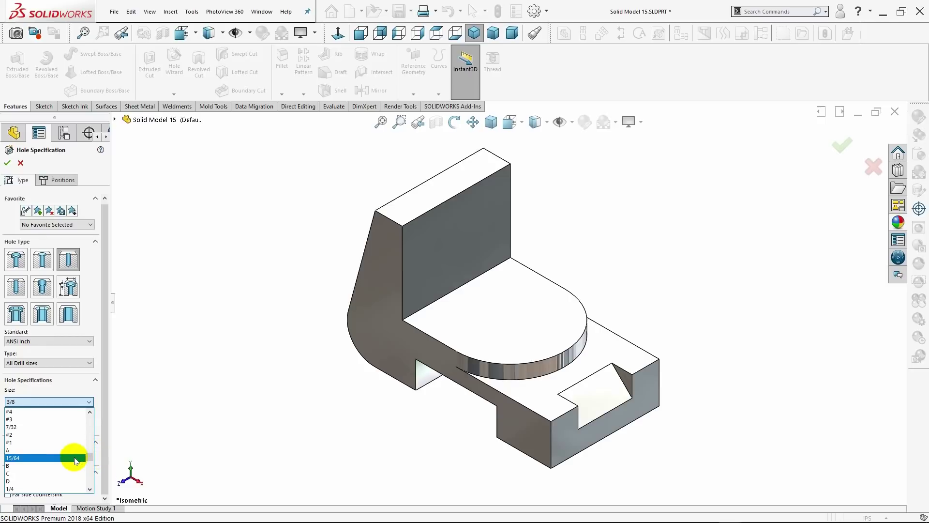
pyautogui.scroll(-10, 74, 454)
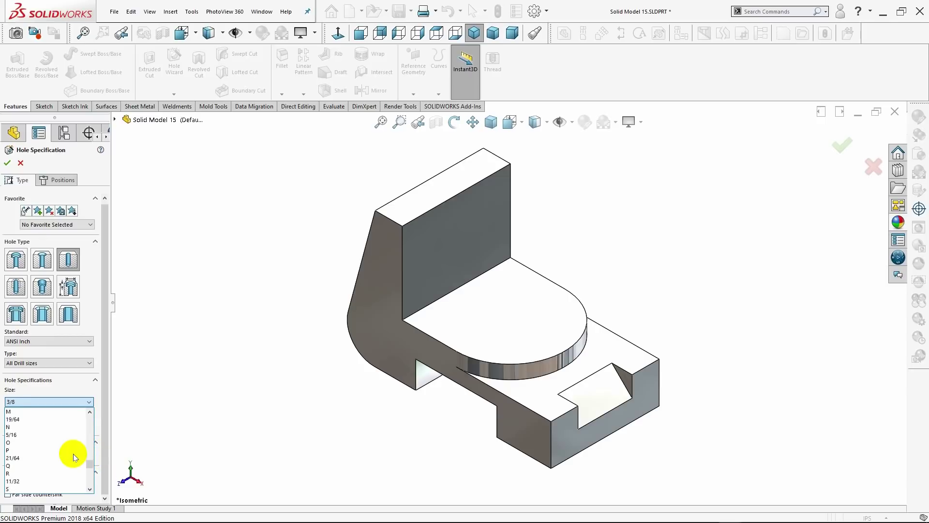
pyautogui.scroll(-8, 73, 454)
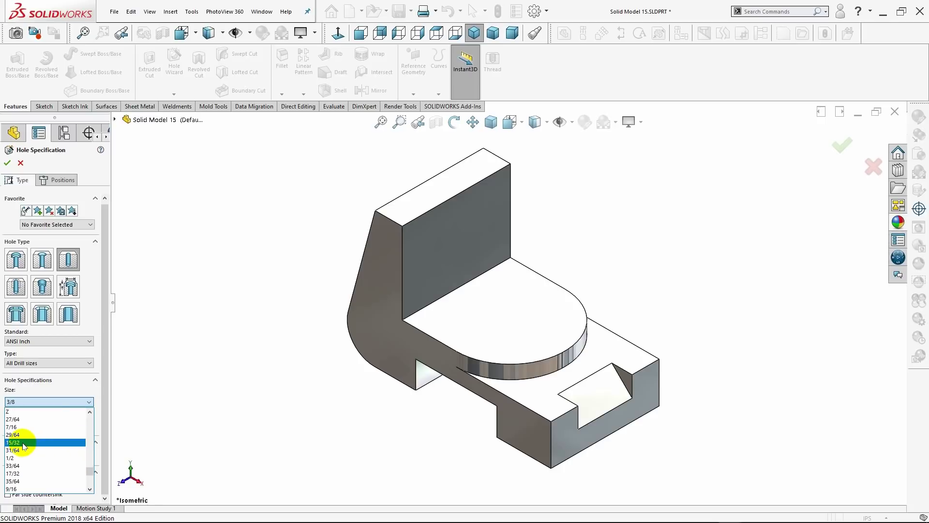
pyautogui.scroll(-1, 30, 446)
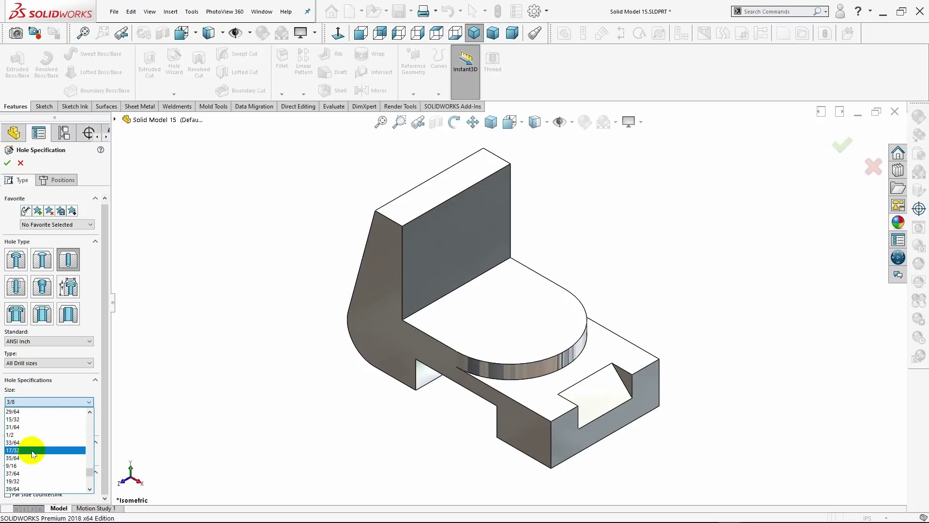
pyautogui.scroll(-2, 34, 472)
pyautogui.scroll(-2, 34, 471)
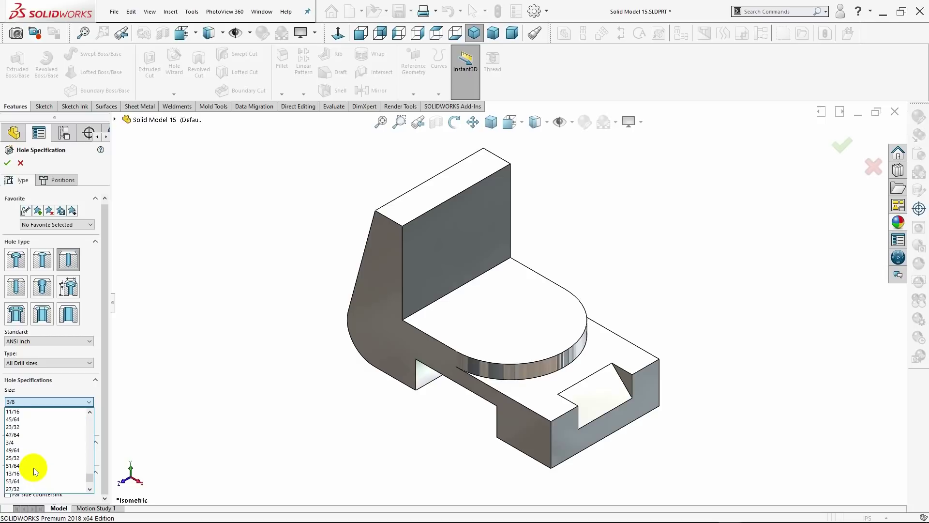
pyautogui.scroll(-3, 20, 492)
pyautogui.click(20, 489)
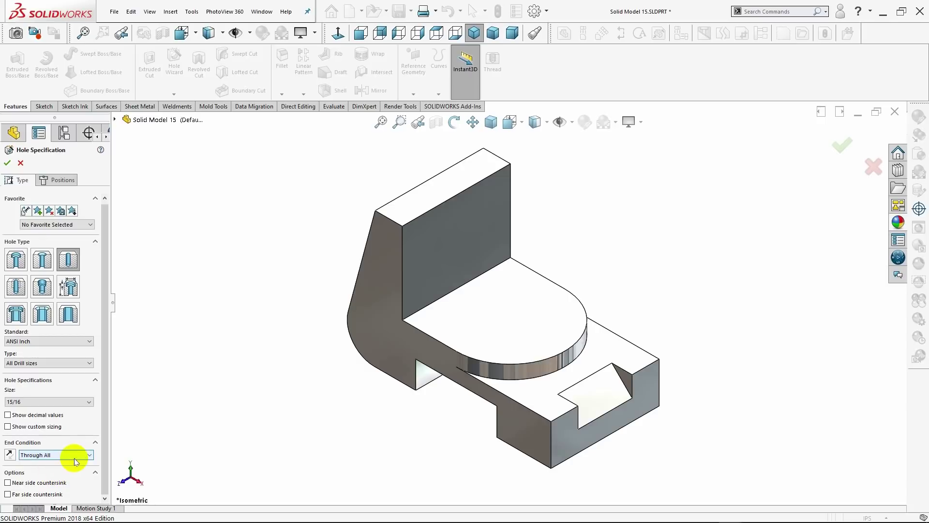
# - Place the 15/16 hole at the rounded tab's centre on the base's top face, creating Hole1
pyautogui.click(61, 180)
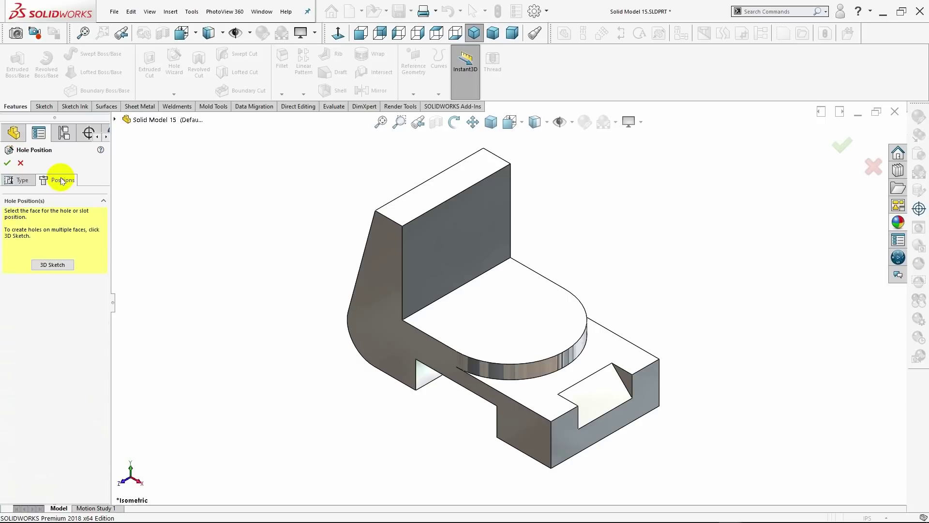
pyautogui.click(544, 323)
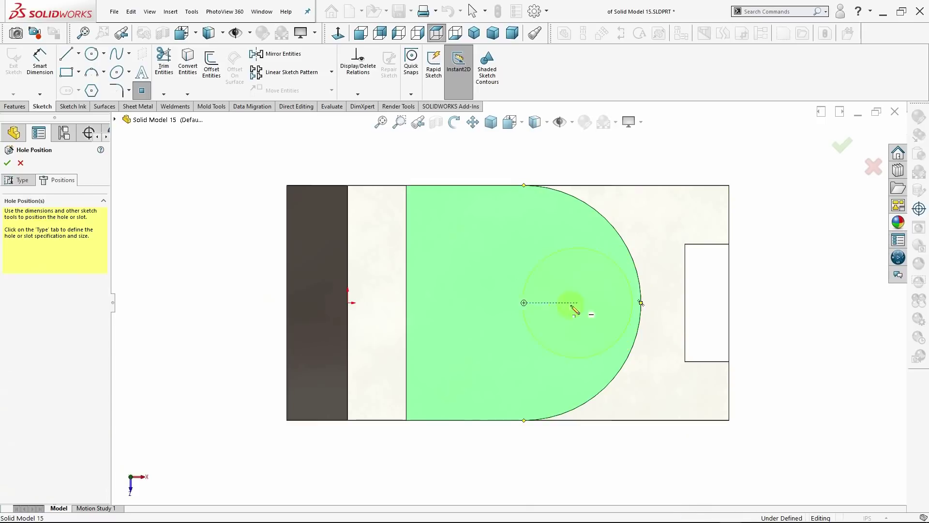
pyautogui.click(523, 303)
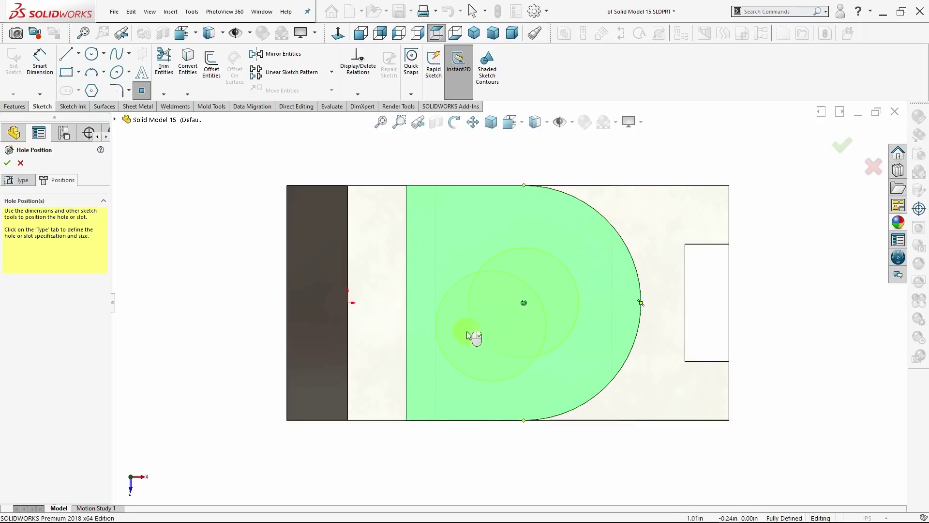
pyautogui.click(474, 33)
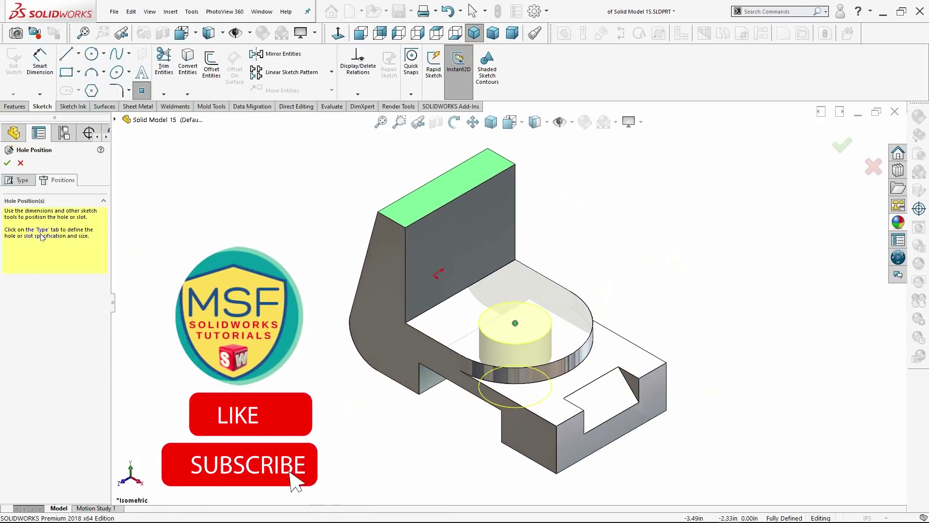
pyautogui.click(17, 186)
pyautogui.moveTo(249, 332); pyautogui.dragTo(284, 373, button='middle')
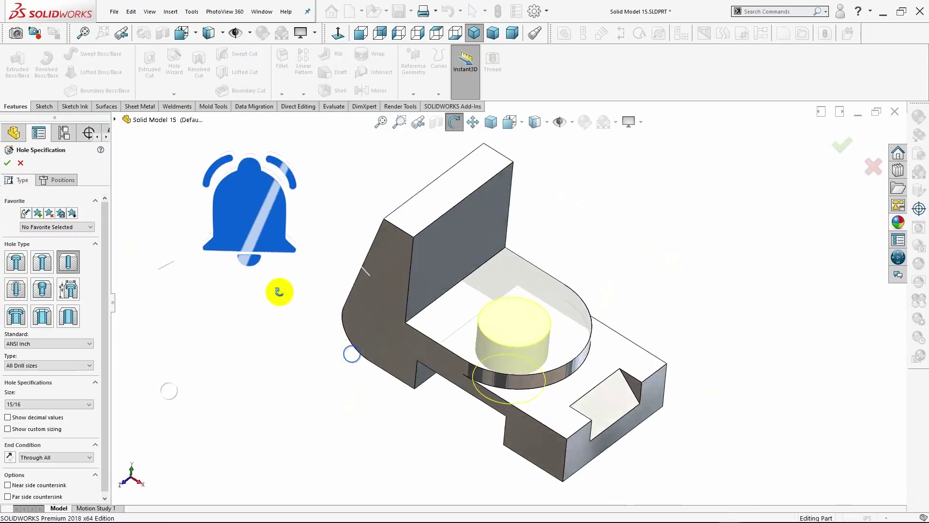
pyautogui.click(67, 184)
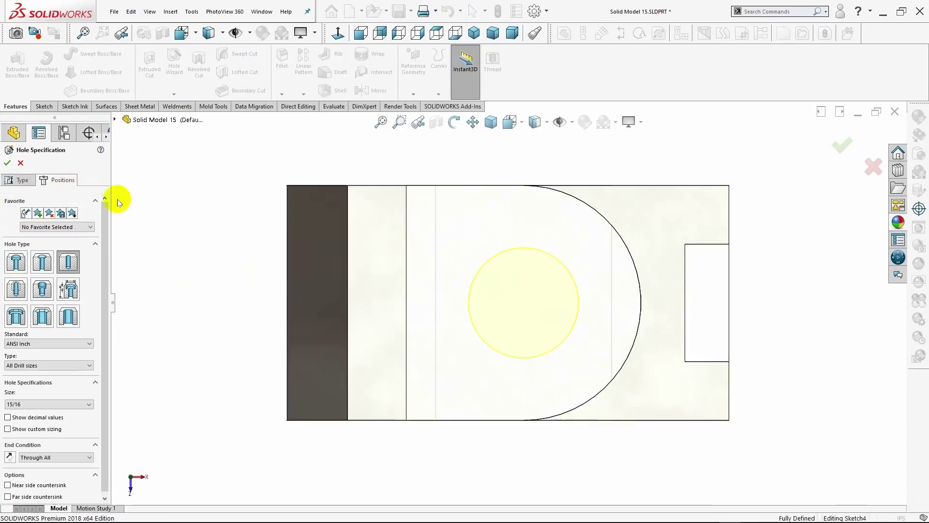
pyautogui.click(9, 181)
pyautogui.click(8, 163)
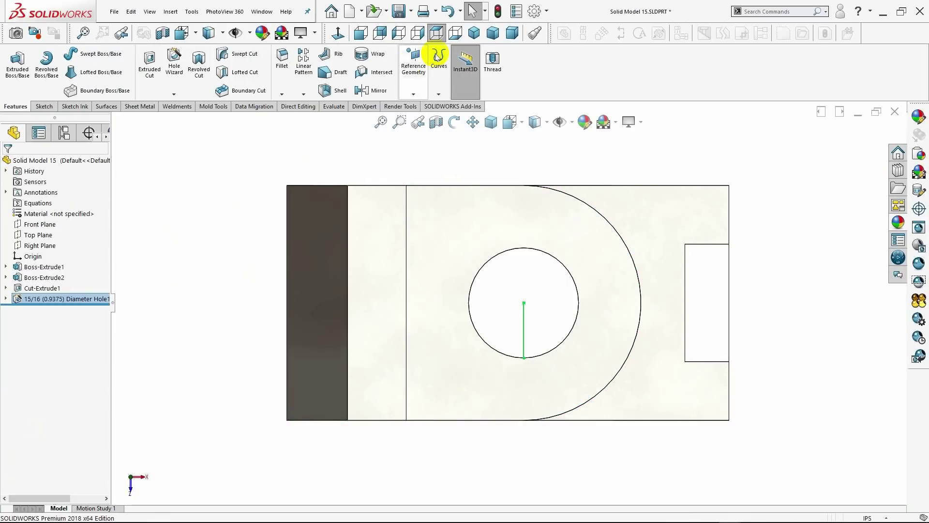
pyautogui.click(474, 33)
pyautogui.click(242, 210)
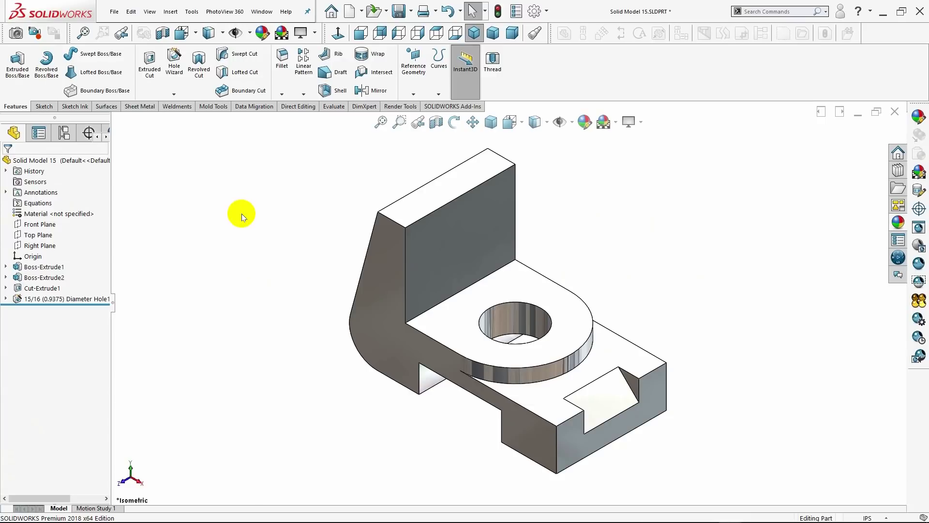
# - Start a second Hole Wizard hole and set its drill size to 3/8
pyautogui.moveTo(245, 279)
pyautogui.mouseDown(button='middle')
pyautogui.moveTo(195, 242)
pyautogui.moveTo(141, 246)
pyautogui.moveTo(129, 272)
pyautogui.moveTo(262, 336)
pyautogui.mouseUp(button='middle')
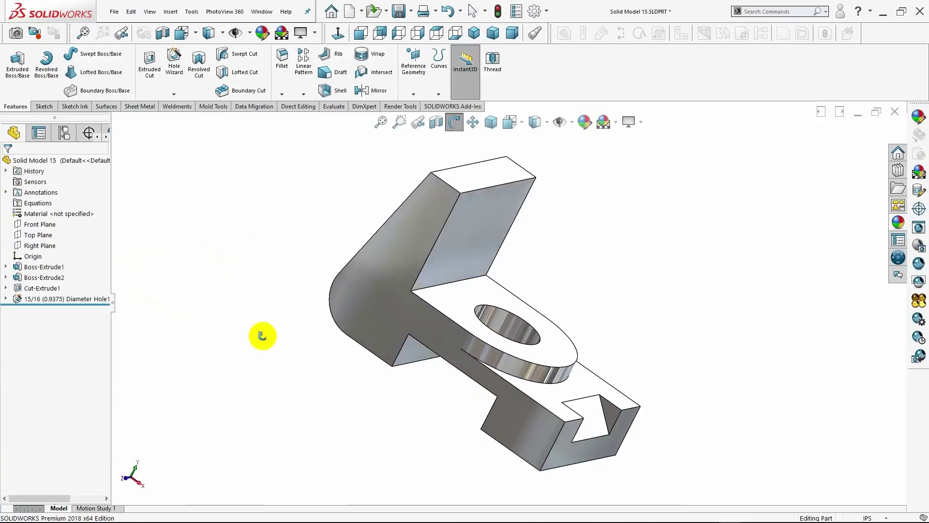
pyautogui.click(474, 33)
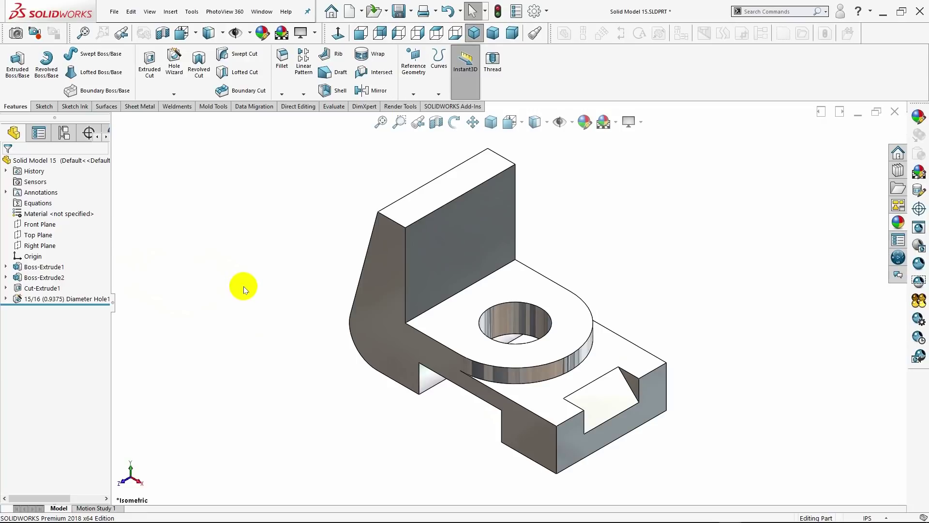
pyautogui.click(173, 73)
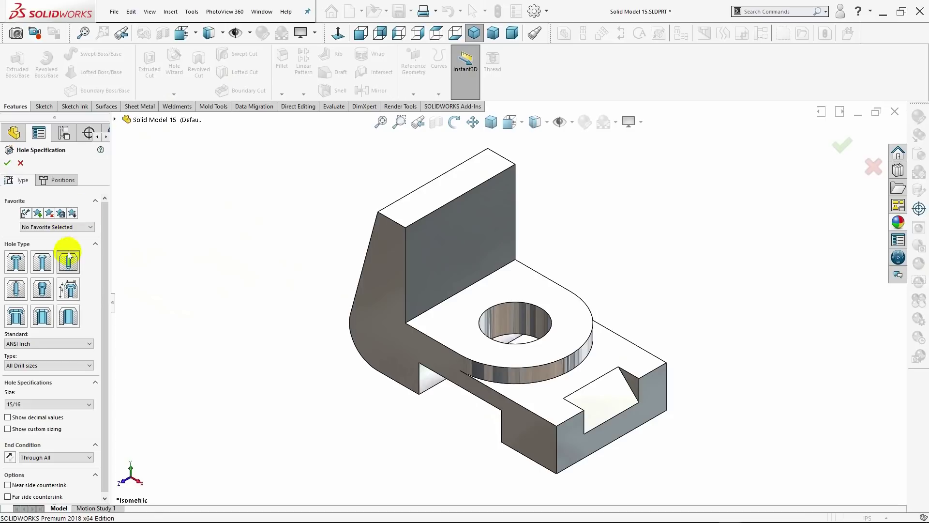
pyautogui.scroll(-1, 104, 288)
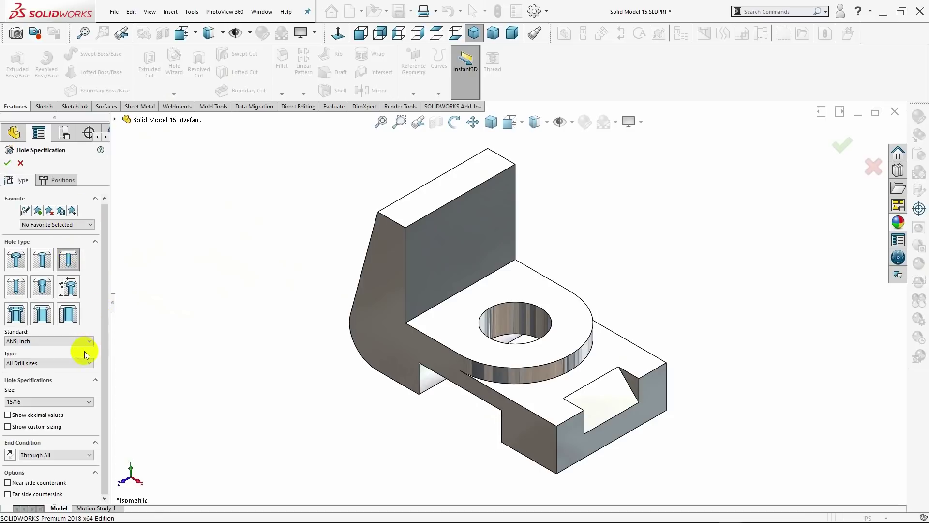
pyautogui.click(53, 402)
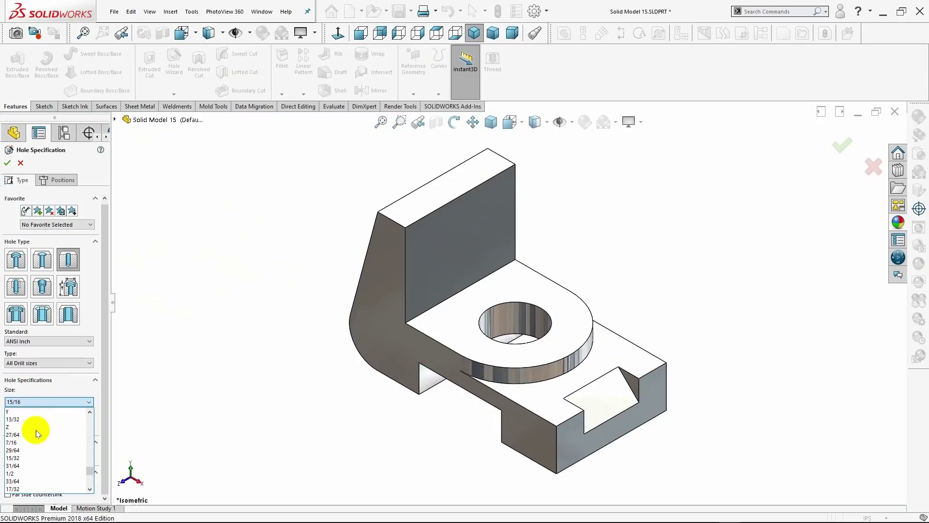
pyautogui.scroll(3, 36, 430)
pyautogui.scroll(2, 36, 429)
pyautogui.scroll(2, 36, 435)
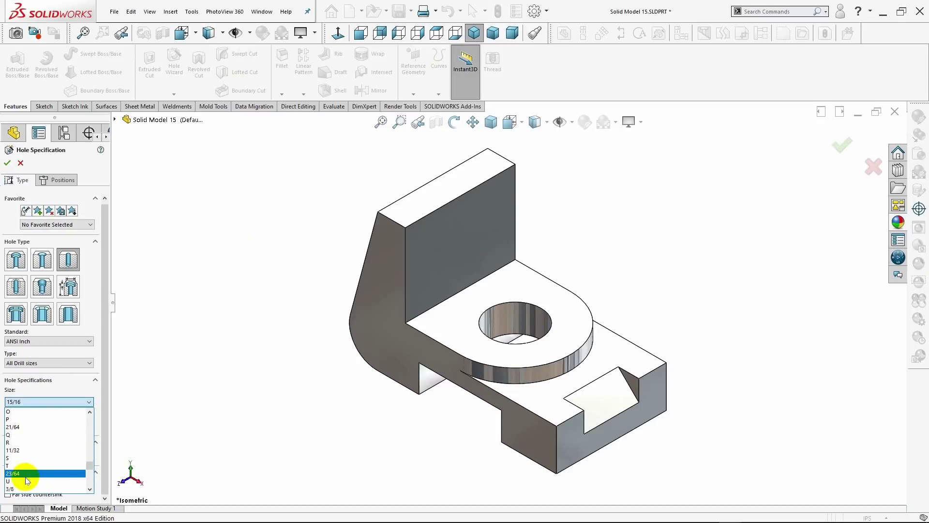
pyautogui.scroll(-3, 22, 482)
pyautogui.click(25, 489)
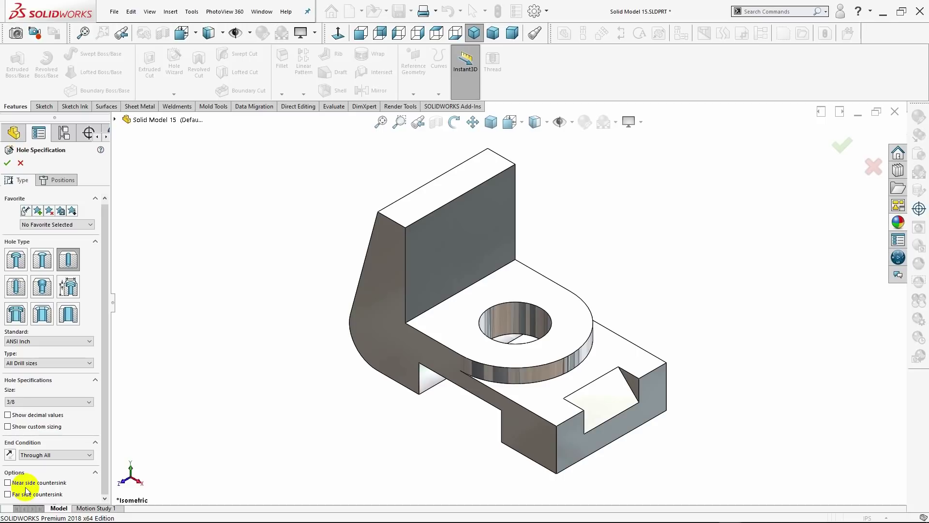
# - Place two level hole points on the upright wall's front face
pyautogui.click(64, 180)
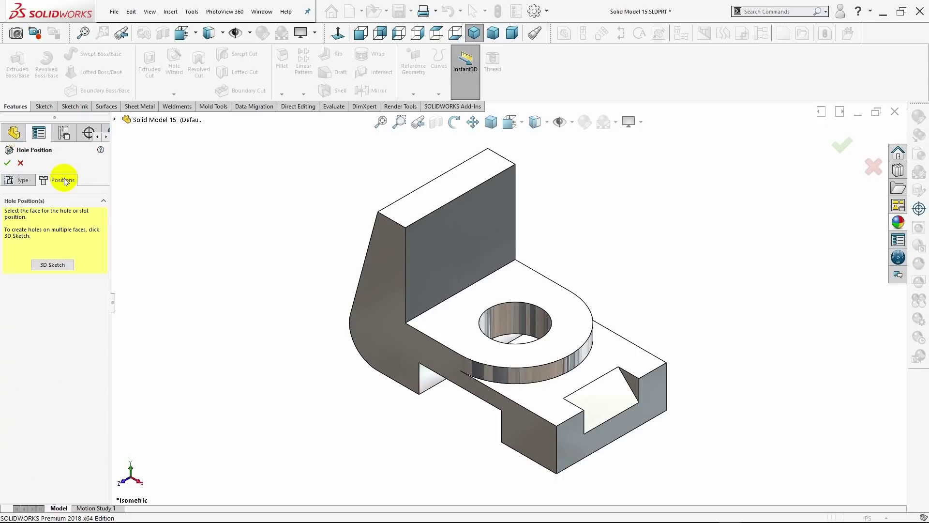
pyautogui.click(435, 242)
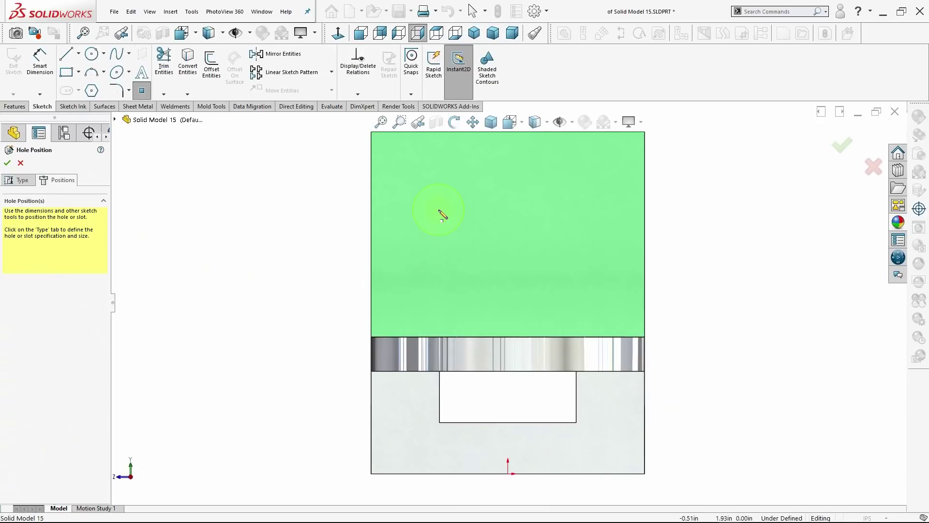
pyautogui.click(439, 216)
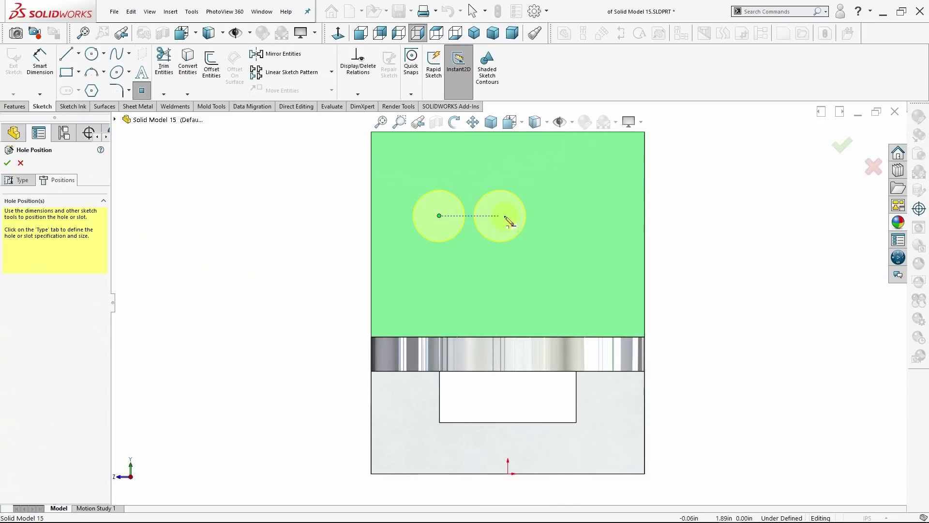
pyautogui.click(575, 215)
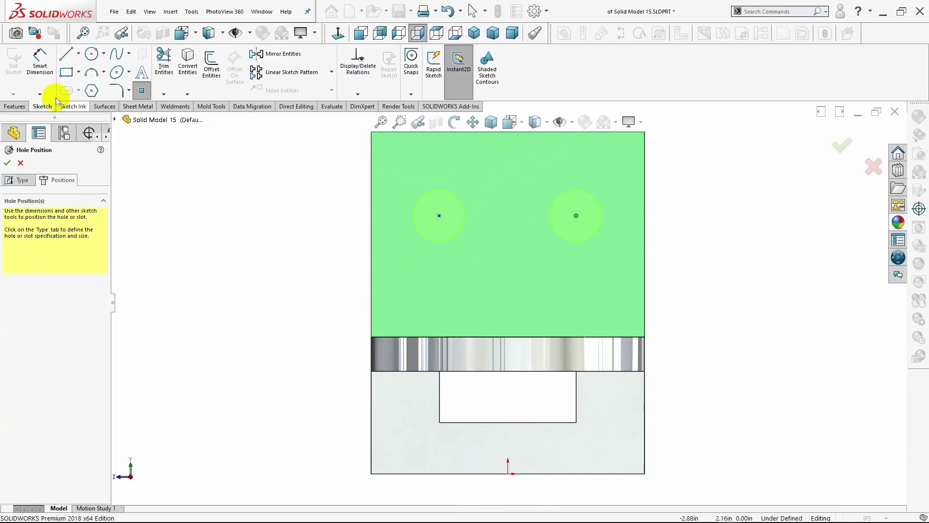
# - Dimension both hole points 0.75 in below the upright wall's top edge
pyautogui.click(51, 70)
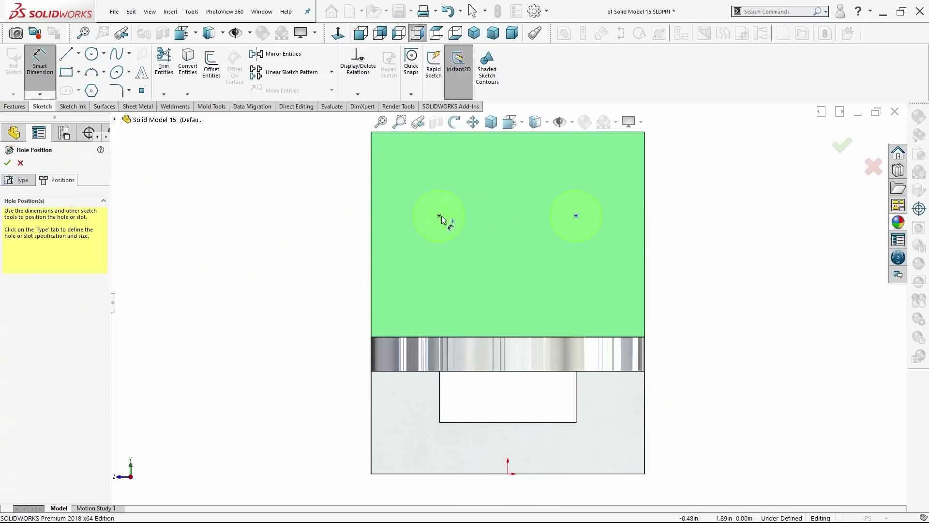
pyautogui.click(380, 132)
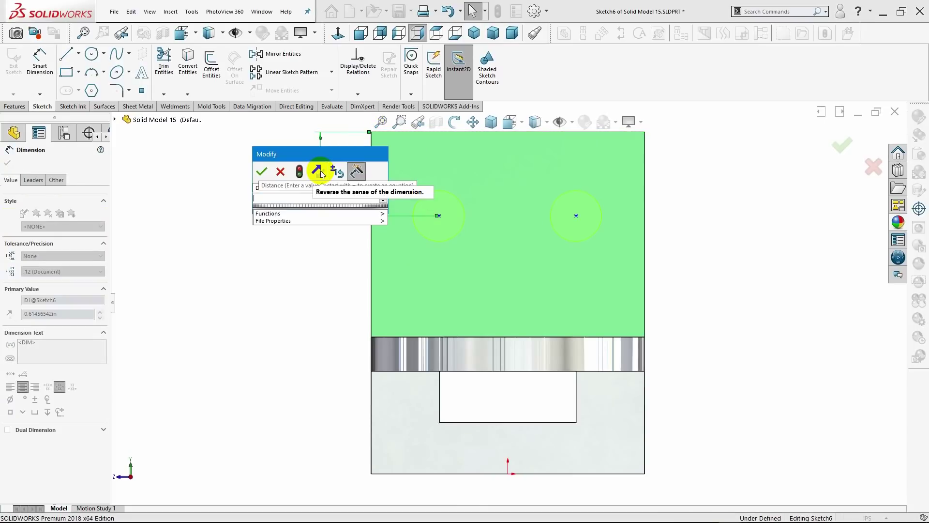
pyautogui.write('.750')
pyautogui.press('Return')
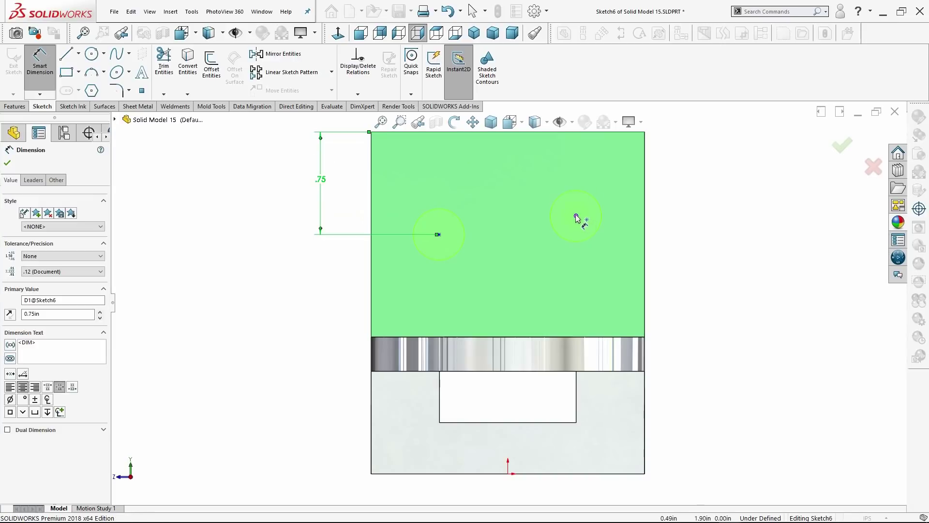
pyautogui.click(576, 216)
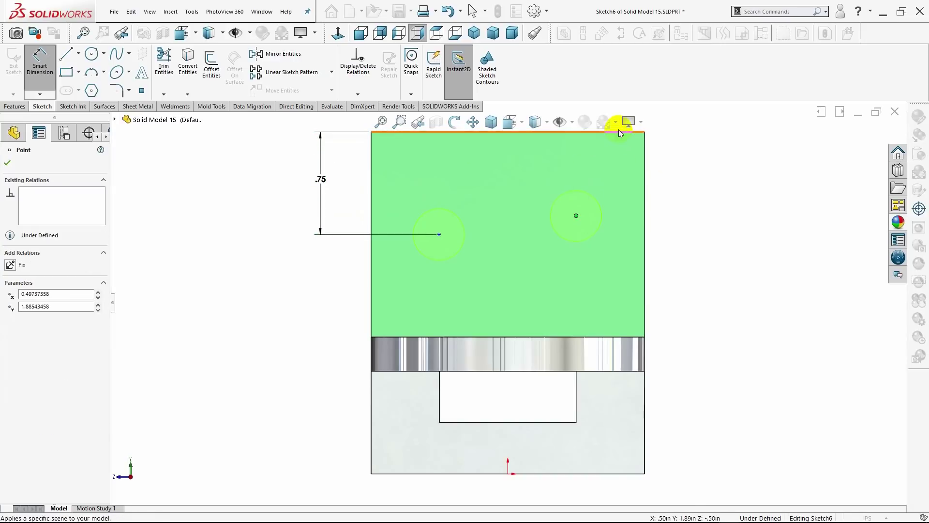
pyautogui.click(620, 132)
pyautogui.click(670, 175)
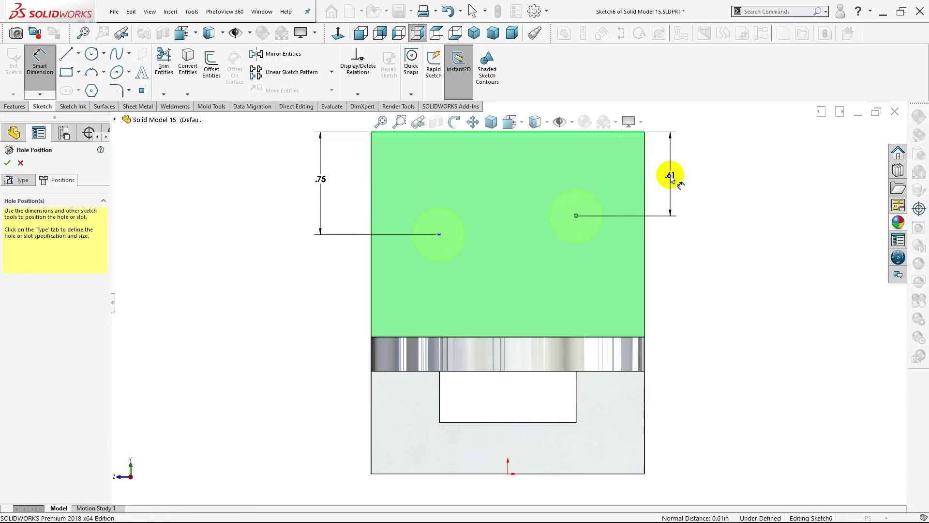
pyautogui.write('.75')
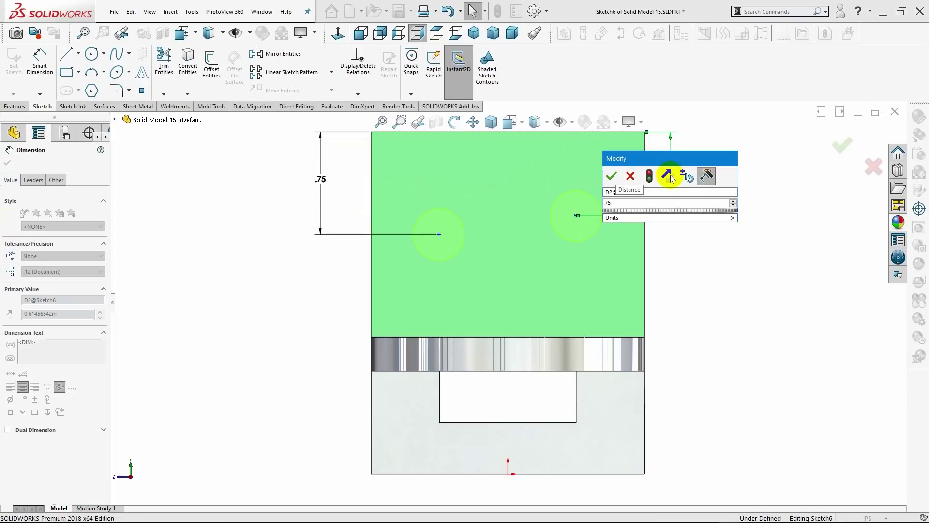
pyautogui.press('Return')
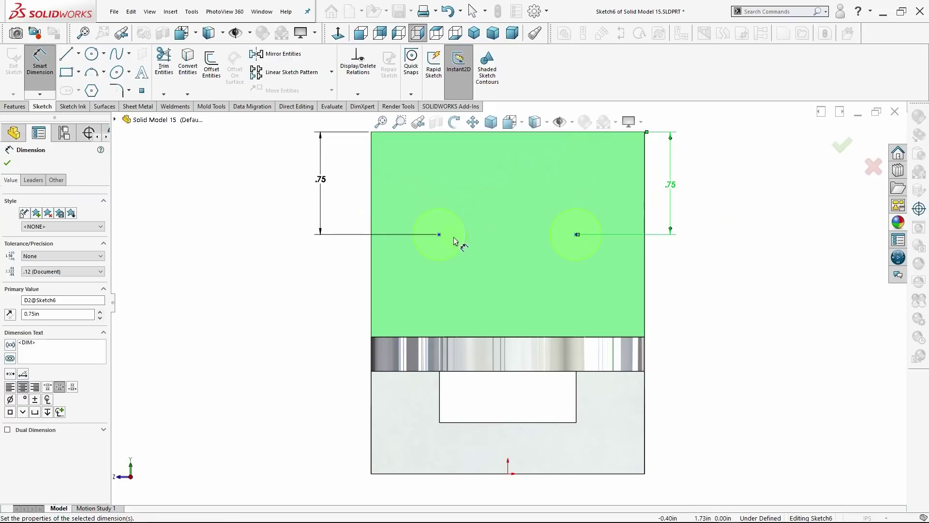
pyautogui.click(78, 53)
pyautogui.click(83, 81)
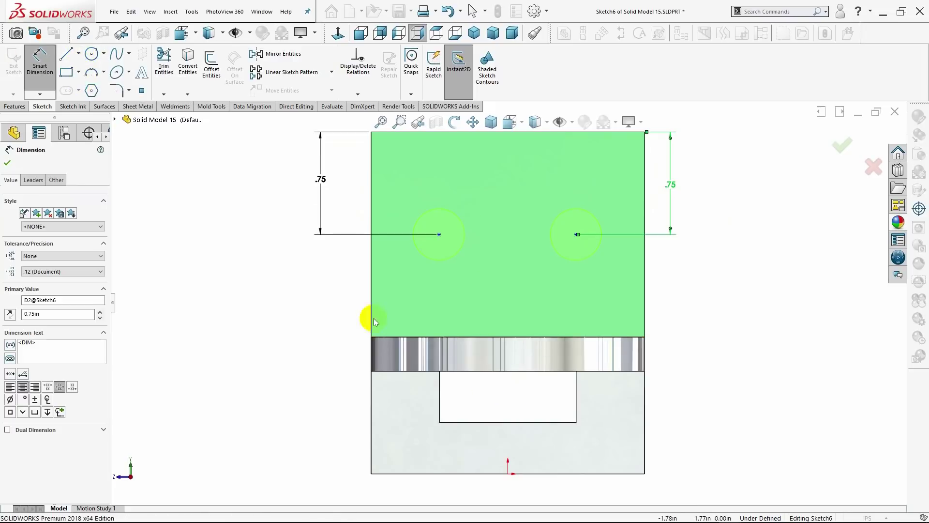
# - Draw a vertical centreline upward from the sketch origin
pyautogui.click(507, 473)
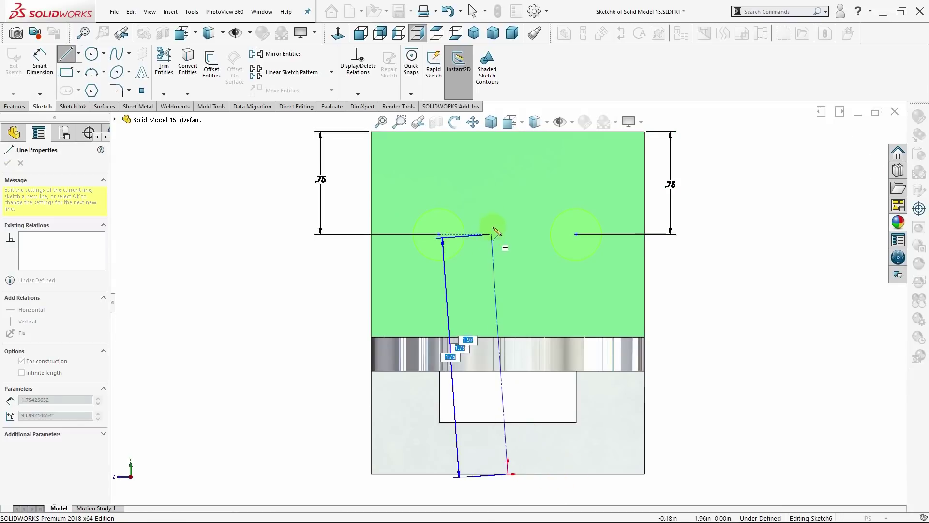
pyautogui.scroll(2, 494, 229)
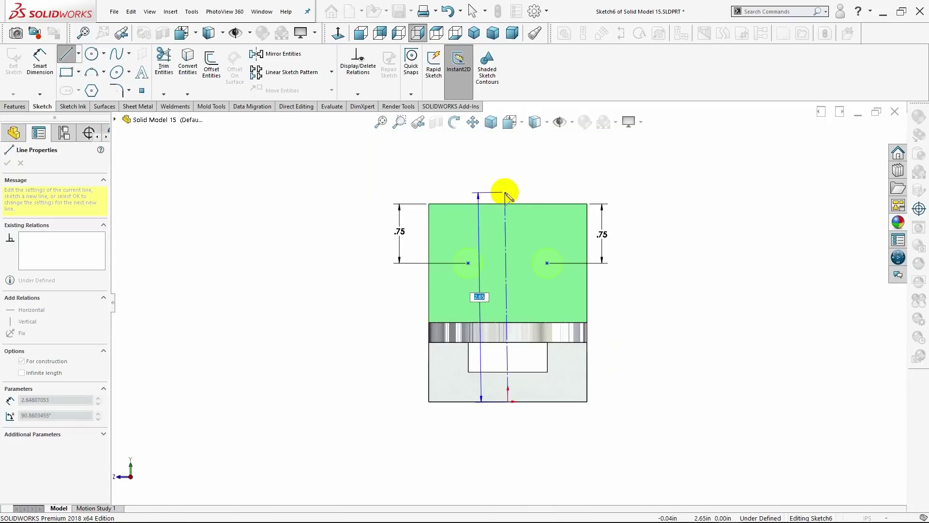
pyautogui.click(507, 166)
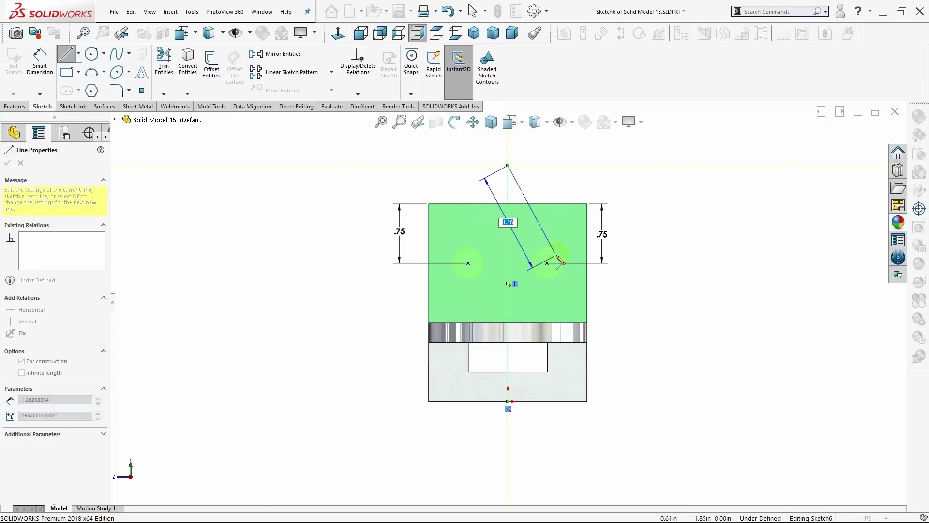
pyautogui.press('Escape')
# - Dimension the right and left hole centres 0.5 from the centreline
pyautogui.click(40, 65)
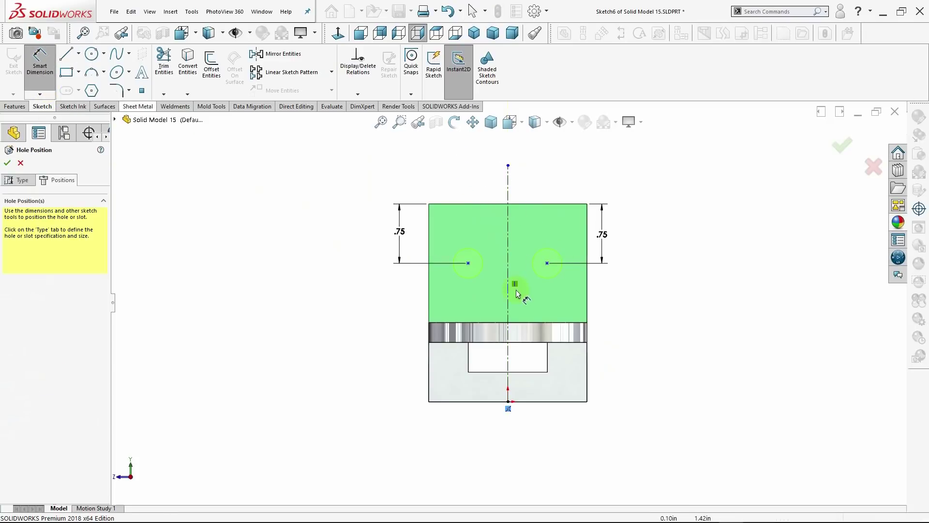
pyautogui.click(546, 263)
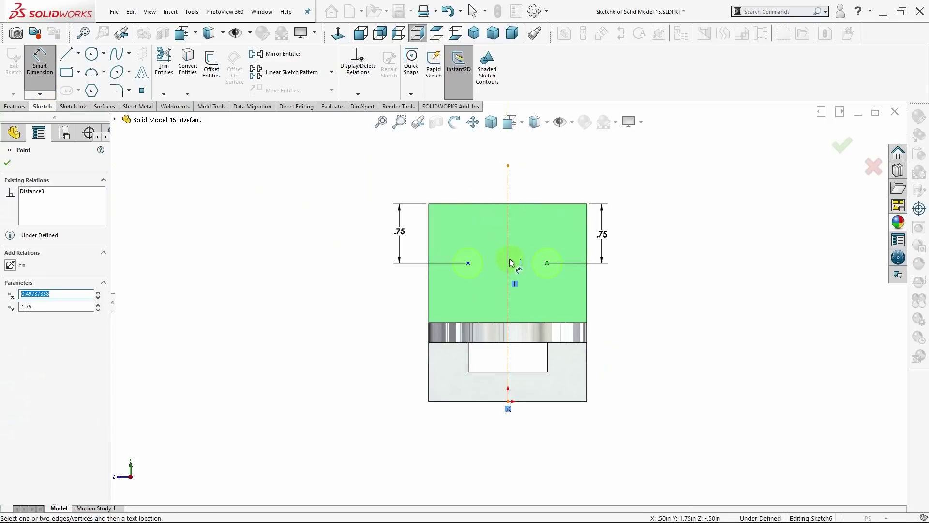
pyautogui.click(508, 259)
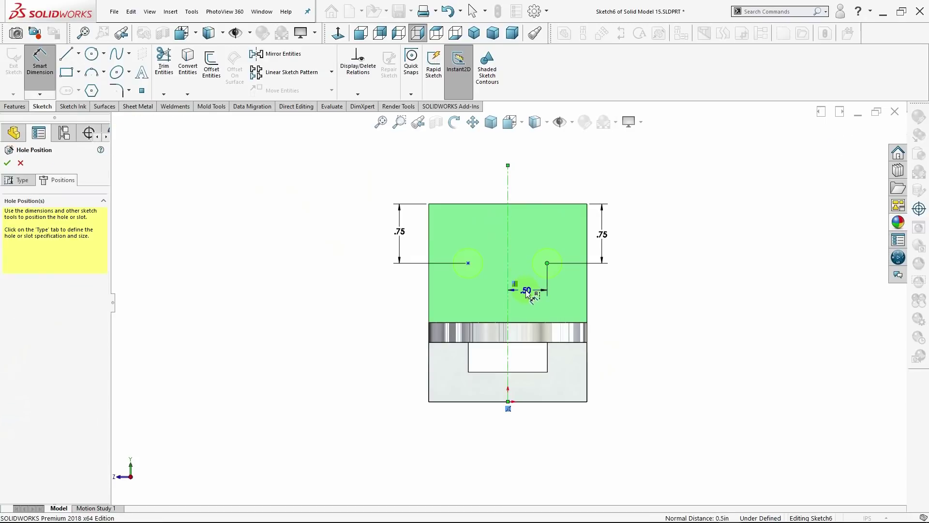
pyautogui.click(526, 291)
pyautogui.write('.5')
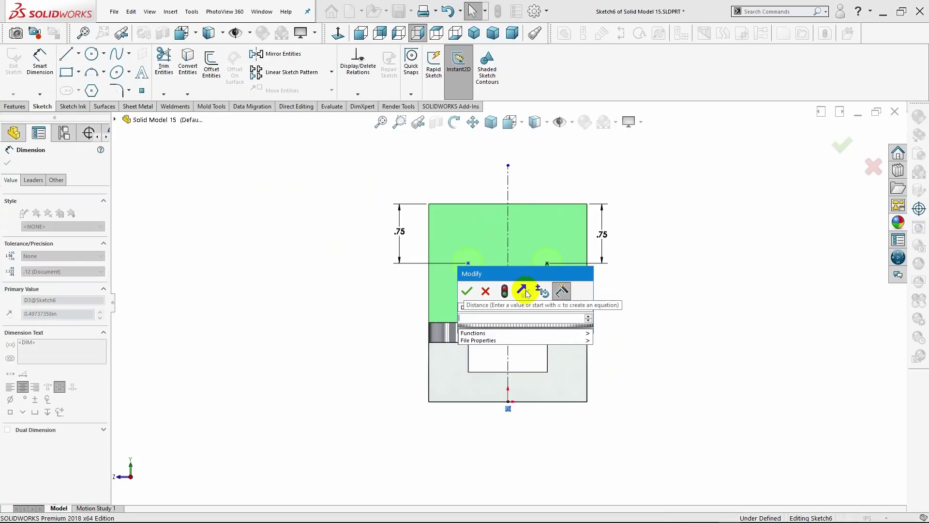
pyautogui.press('Return')
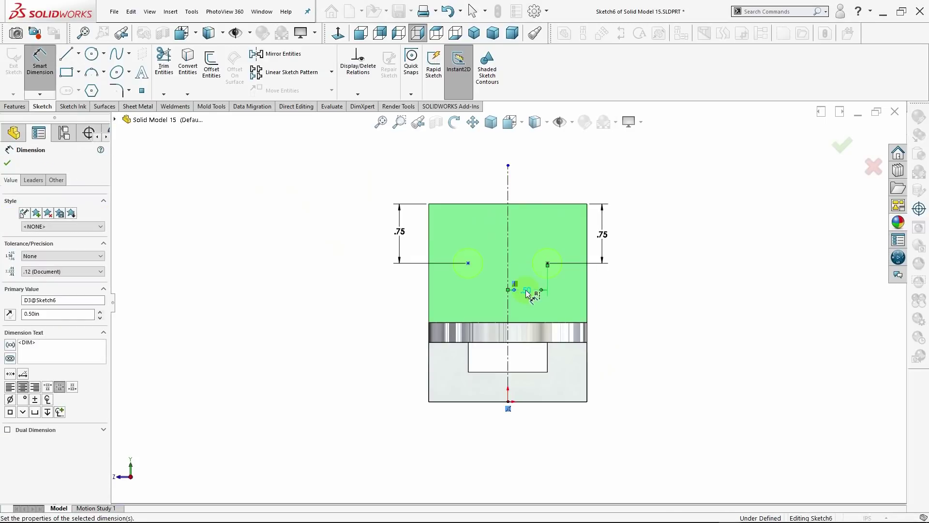
pyautogui.click(468, 264)
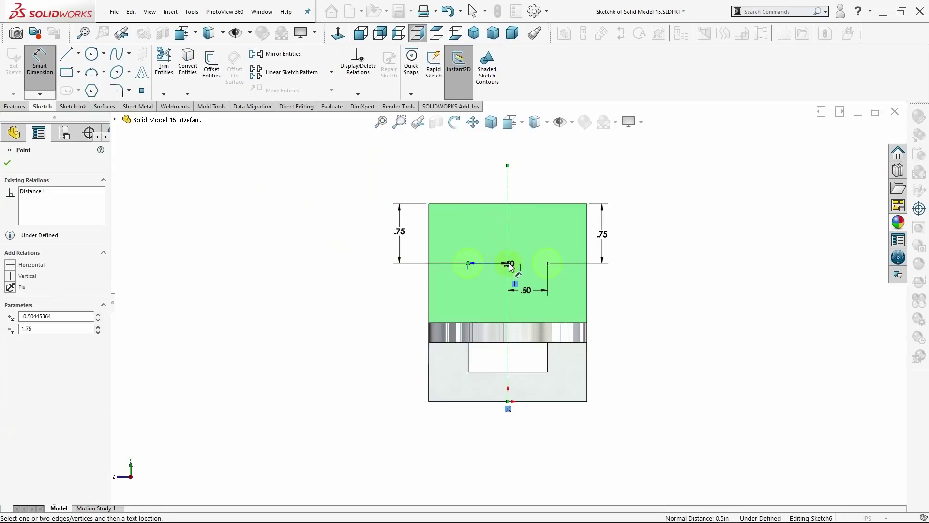
pyautogui.click(492, 292)
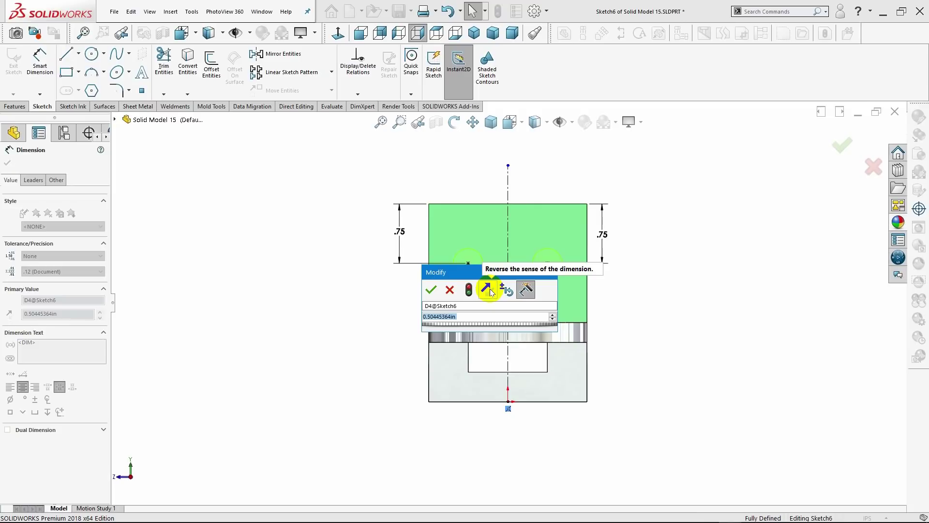
pyautogui.write('50')
pyautogui.press('Return')
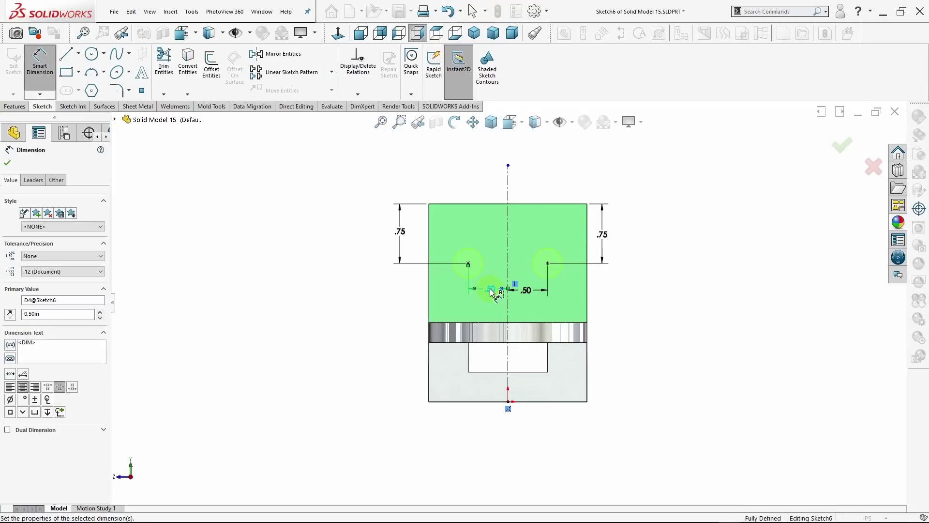
# - Confirm the .50 positions and create the two 3/8 holes in isometric view
pyautogui.click(7, 164)
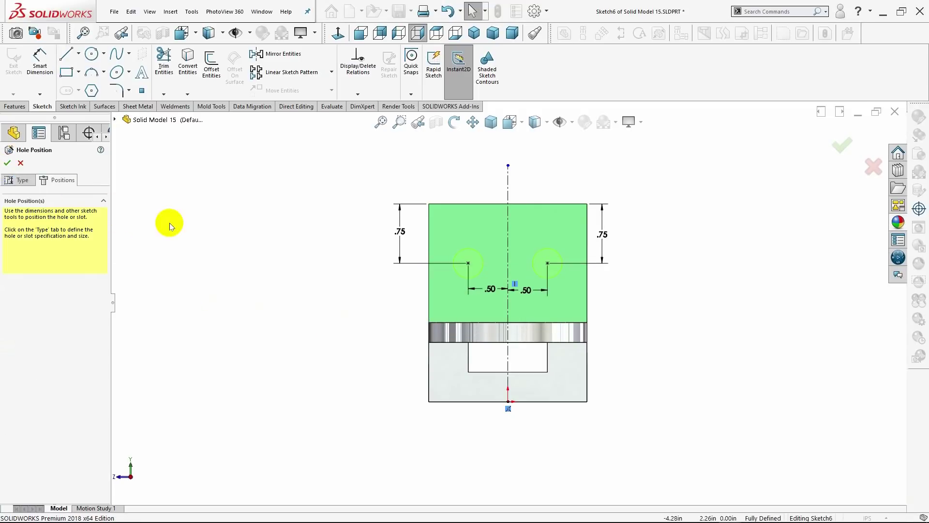
pyautogui.doubleClick(521, 289)
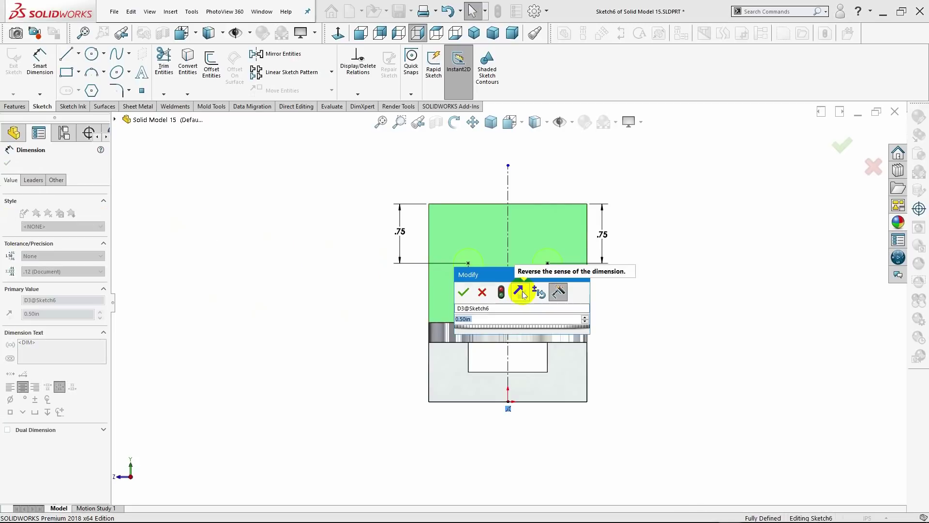
pyautogui.click(465, 292)
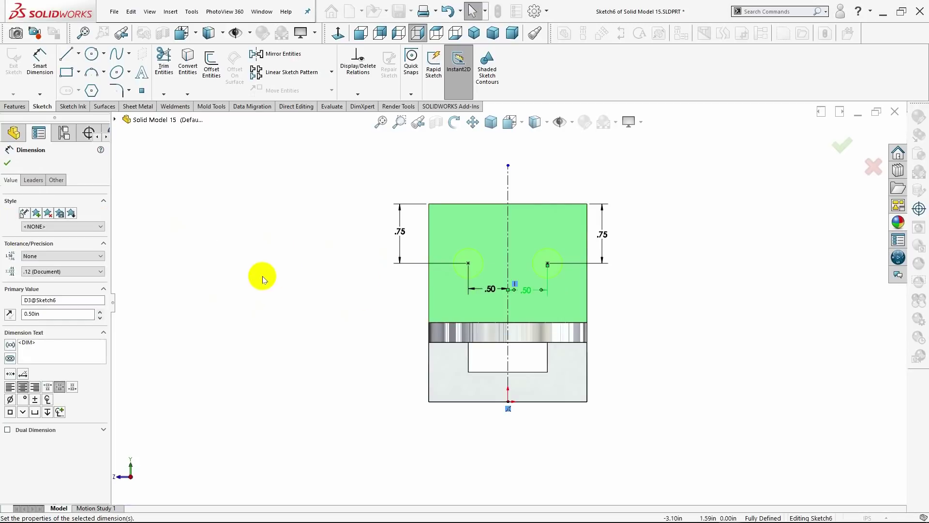
pyautogui.click(8, 163)
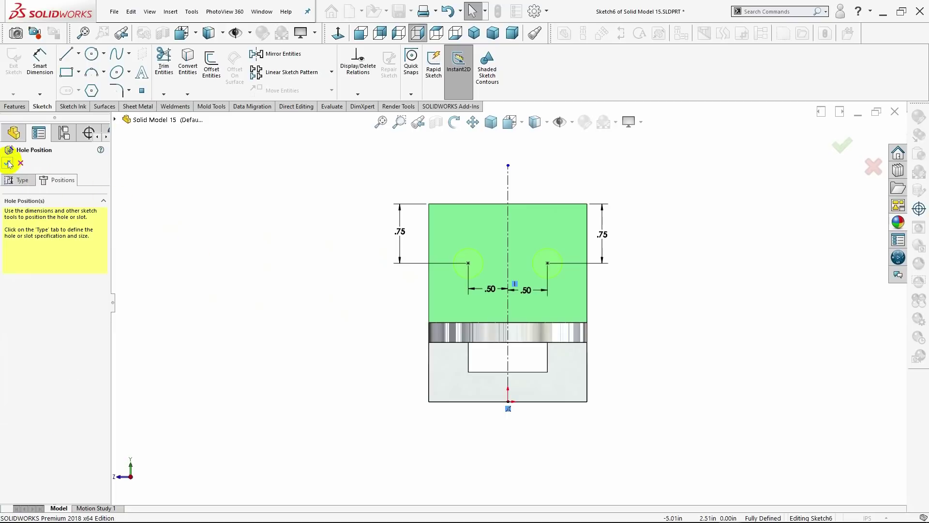
pyautogui.click(9, 181)
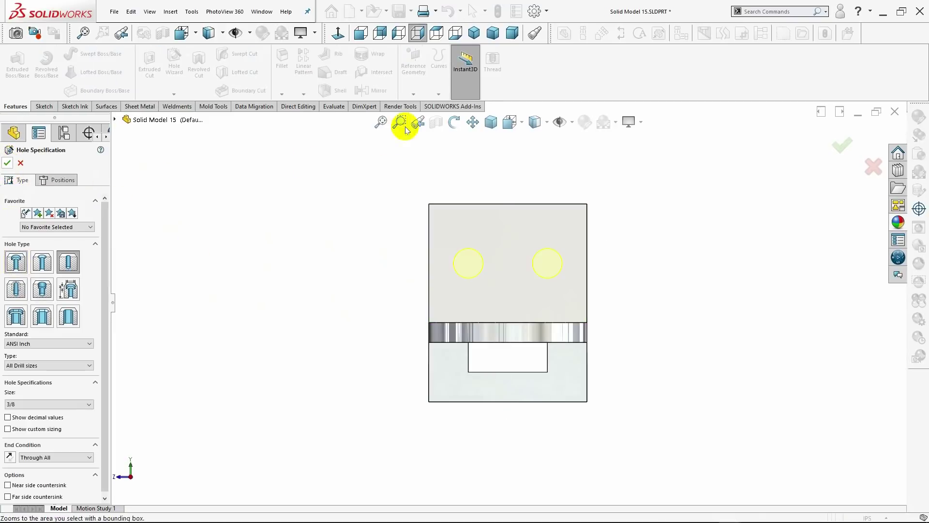
pyautogui.click(477, 31)
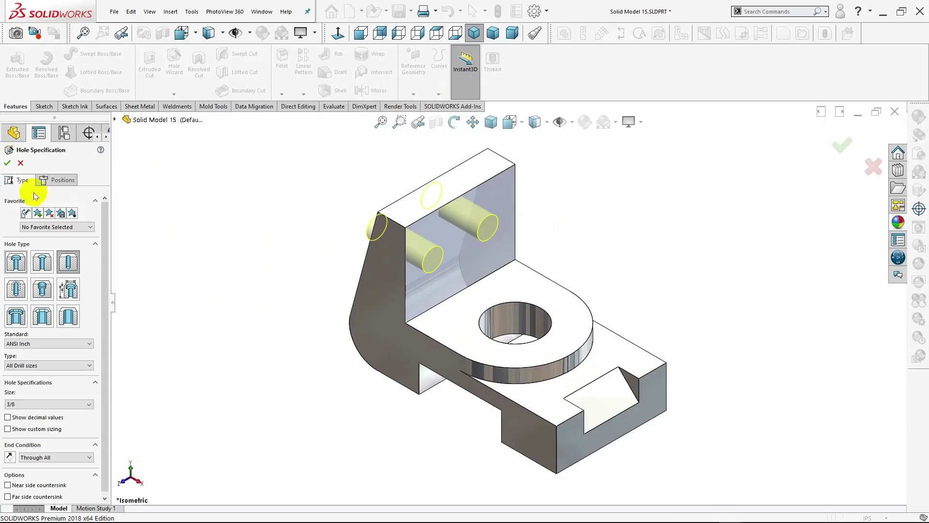
pyautogui.click(8, 164)
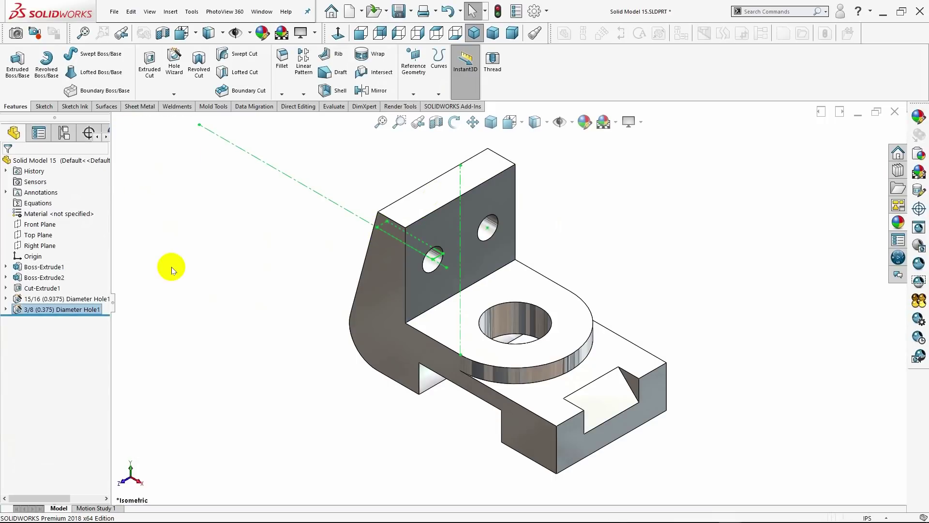
pyautogui.click(171, 266)
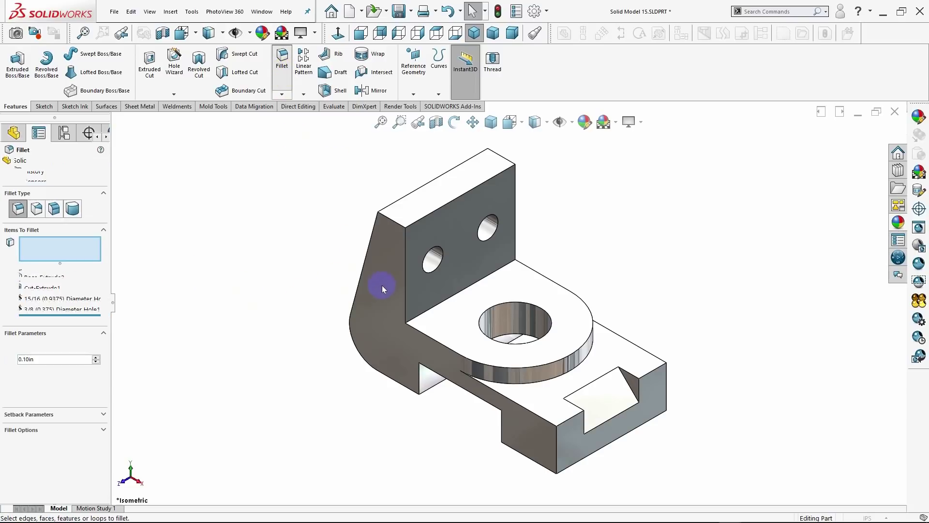
# - Select the upright plate, slope and base outer edges for a 0.10in fillet
pyautogui.click(406, 276)
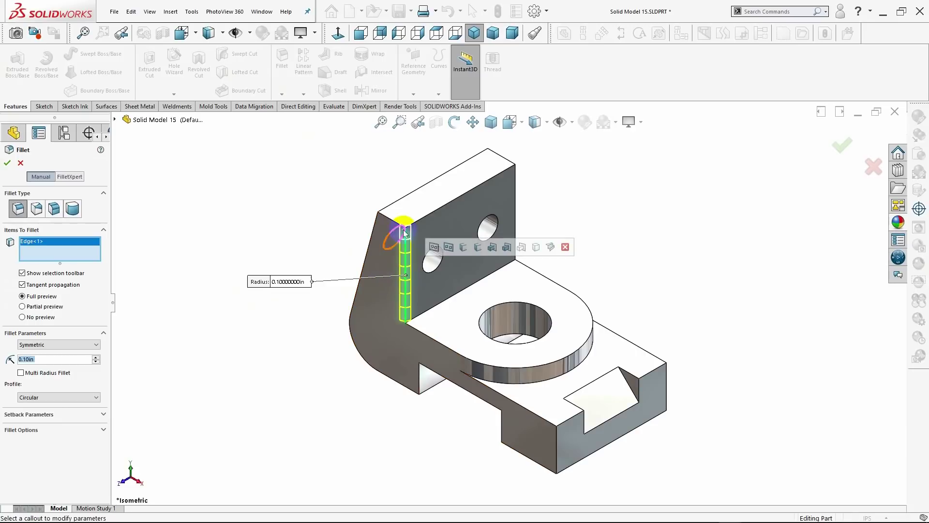
pyautogui.click(418, 197)
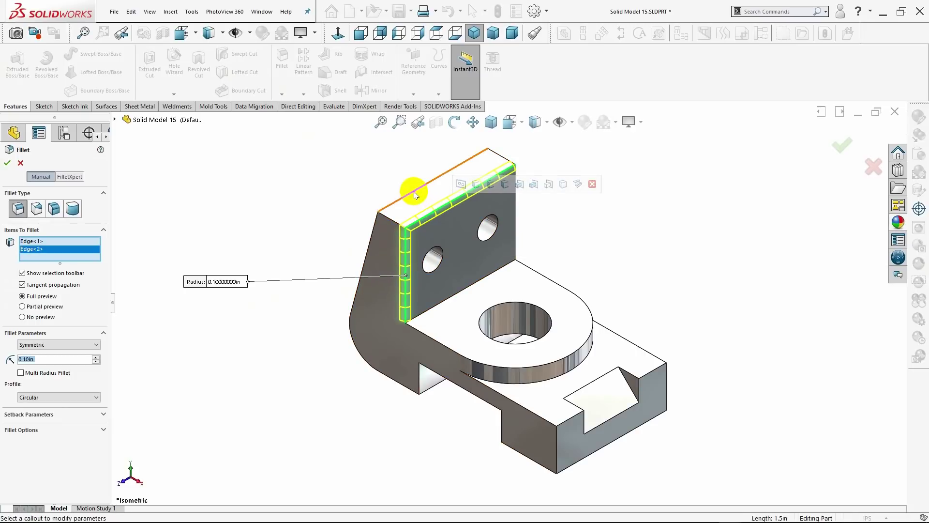
pyautogui.click(394, 202)
pyautogui.click(372, 231)
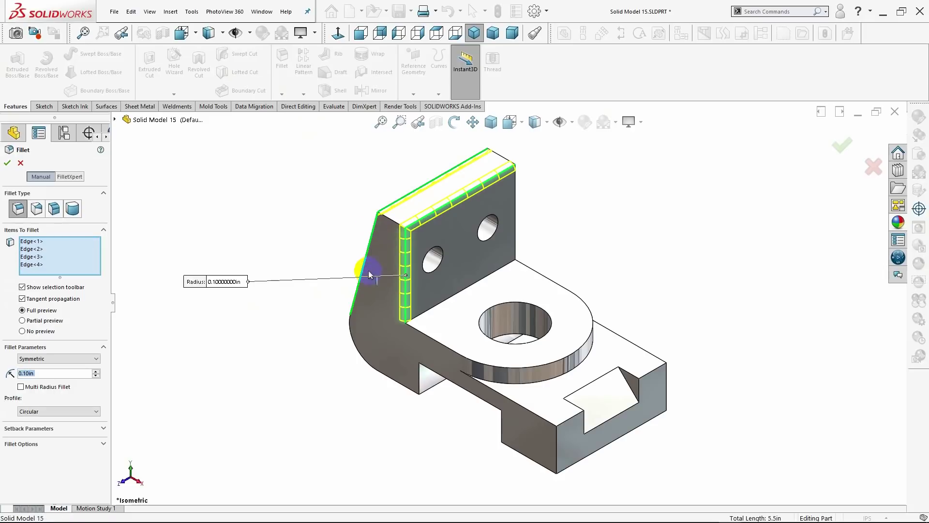
pyautogui.click(419, 373)
pyautogui.click(439, 377)
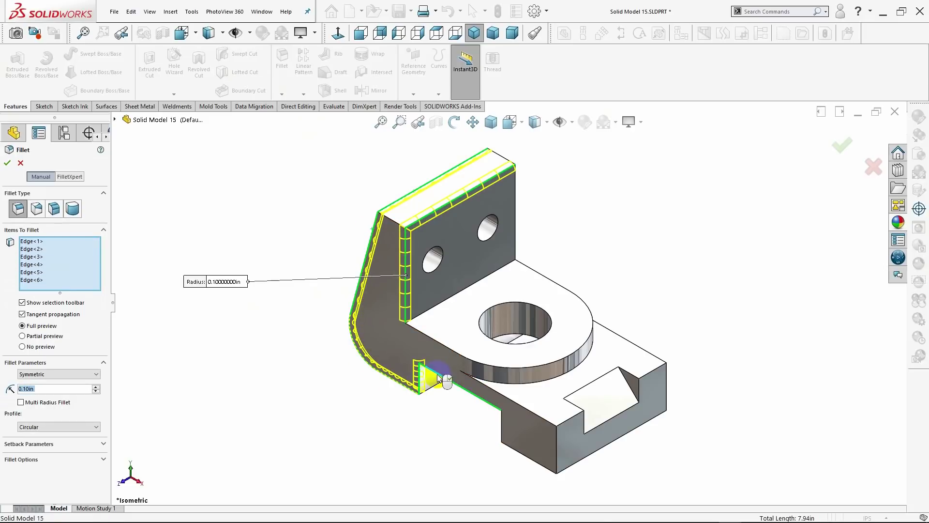
pyautogui.click(503, 428)
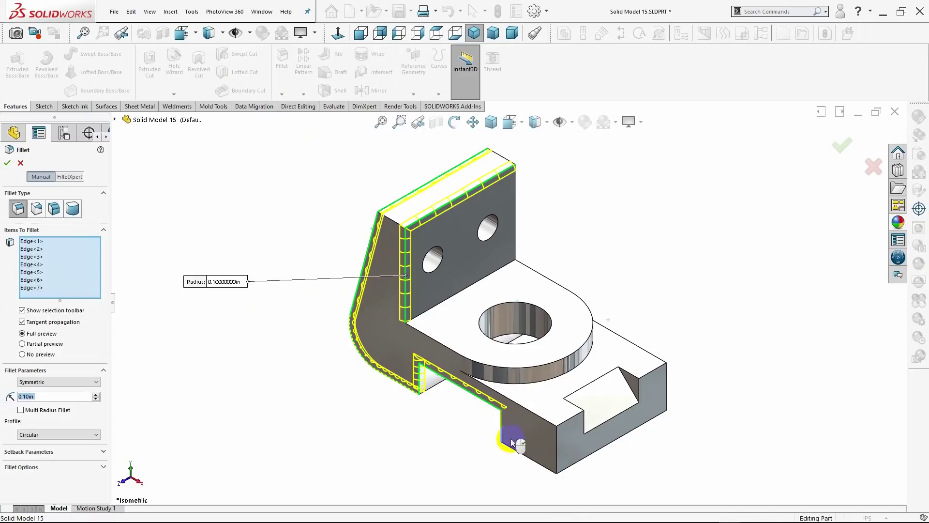
pyautogui.click(535, 462)
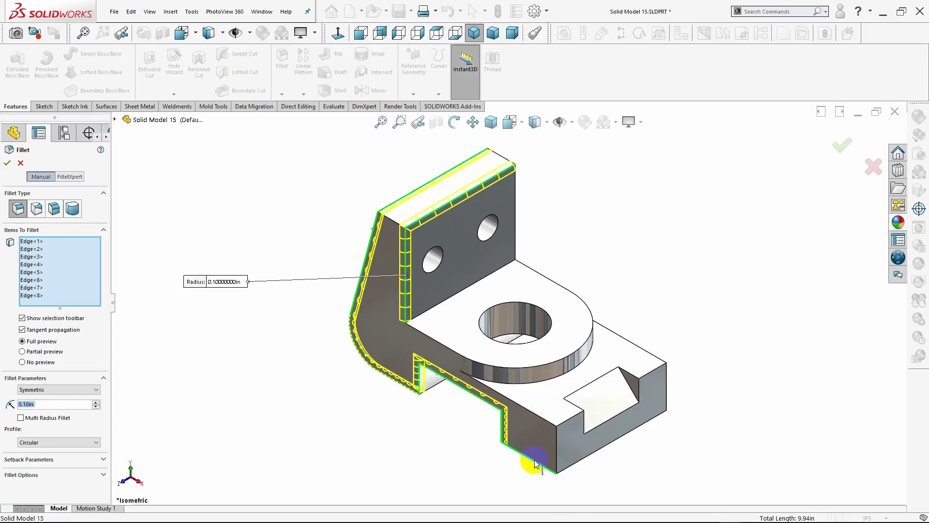
pyautogui.click(559, 449)
pyautogui.moveTo(664, 475)
pyautogui.mouseDown(button='middle')
pyautogui.moveTo(625, 402)
pyautogui.moveTo(597, 438)
pyautogui.moveTo(583, 435)
pyautogui.mouseUp(button='middle')
# - Add another outer edge and drop several wrongly picked edges near the lower step
pyautogui.click(621, 397)
pyautogui.click(574, 422)
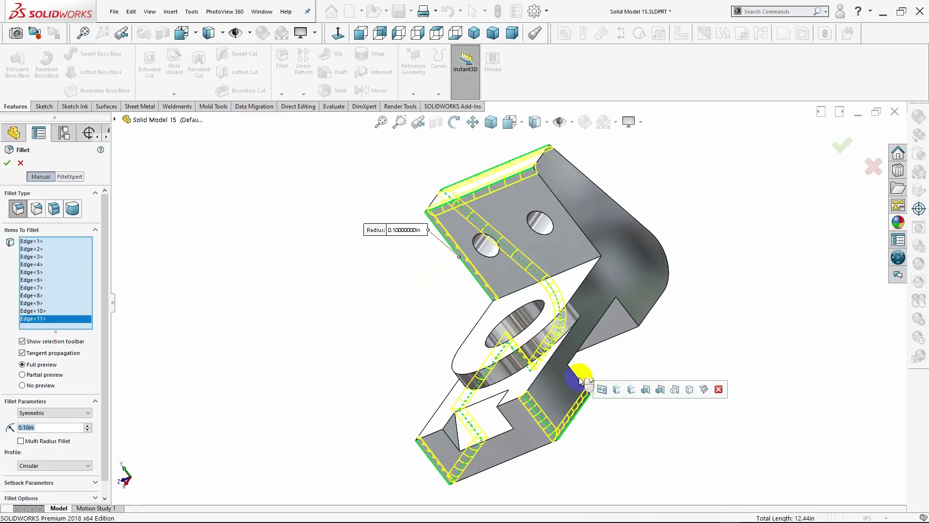
pyautogui.click(583, 409)
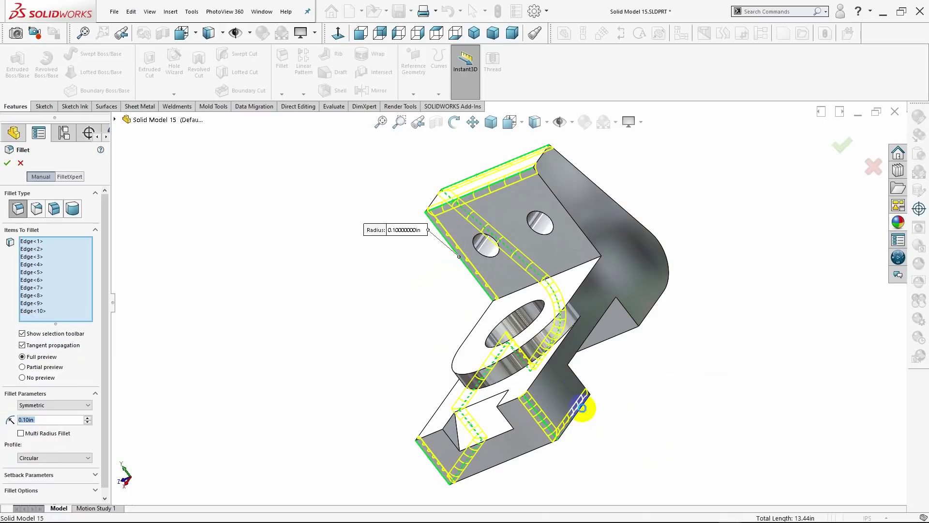
pyautogui.moveTo(415, 441); pyautogui.dragTo(500, 433, button='middle')
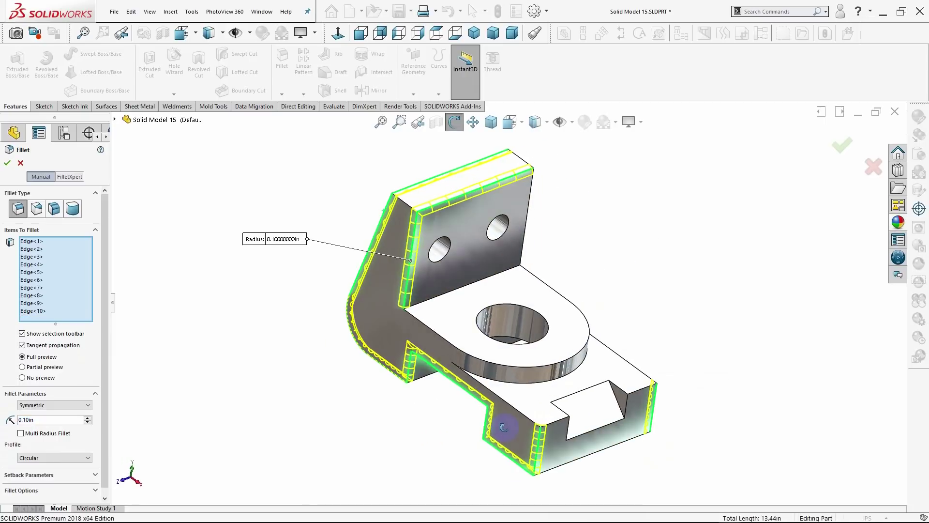
pyautogui.click(501, 453)
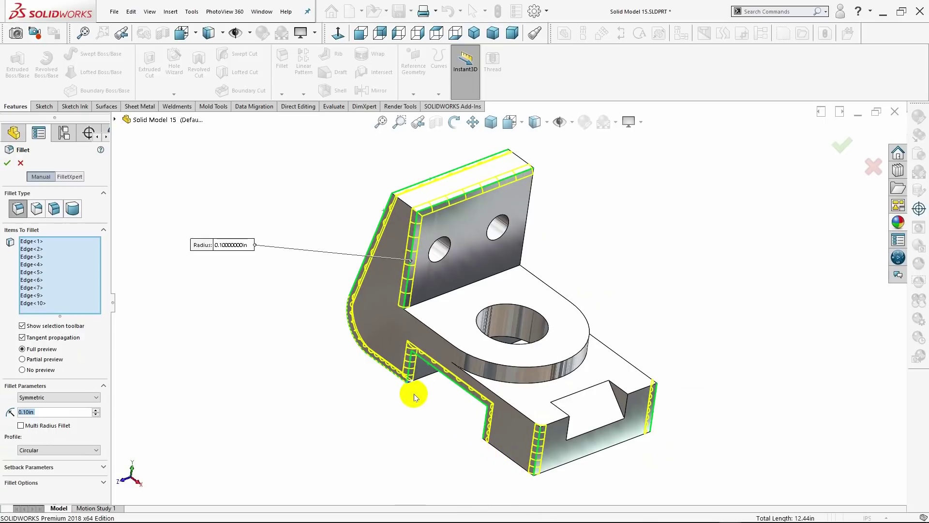
pyautogui.moveTo(413, 390); pyautogui.dragTo(414, 388, button='middle')
pyautogui.click(386, 375)
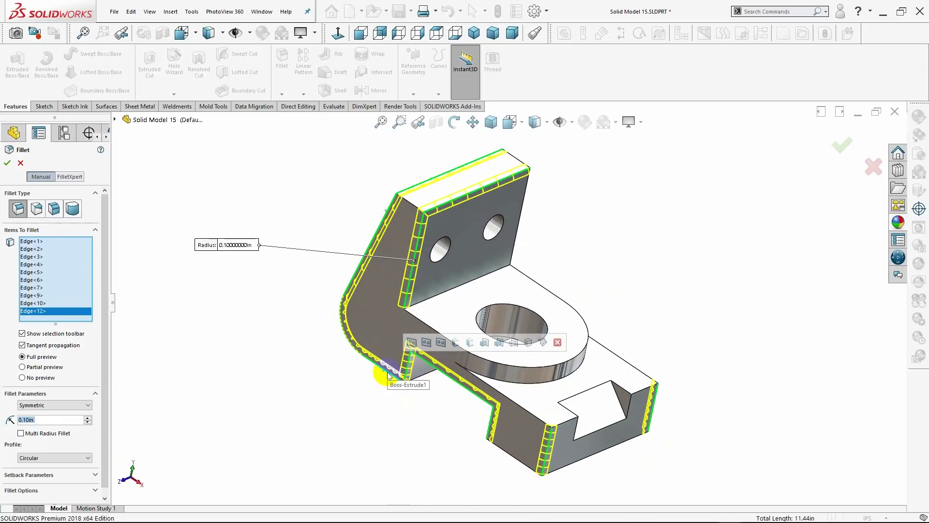
pyautogui.click(388, 375)
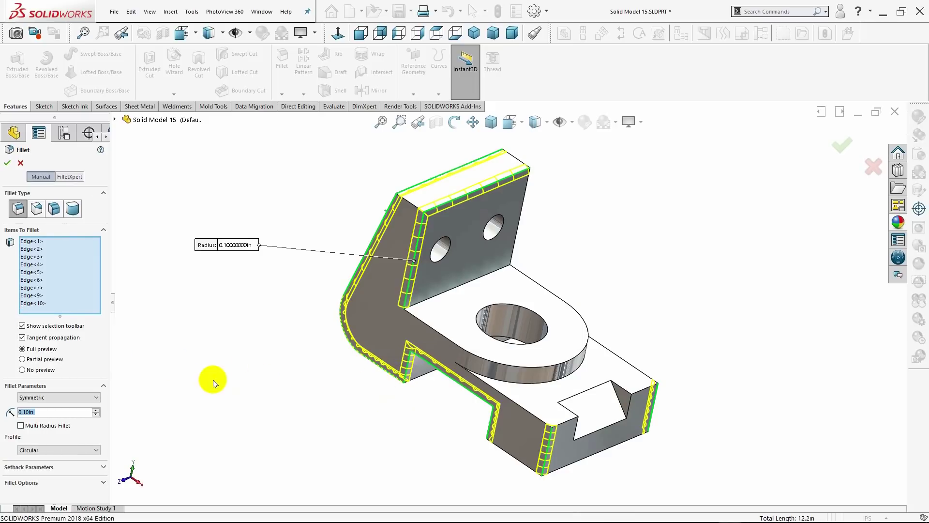
# - Add the bracket's back and right-side outer edges to the fillet
pyautogui.moveTo(622, 380); pyautogui.dragTo(583, 406, button='middle')
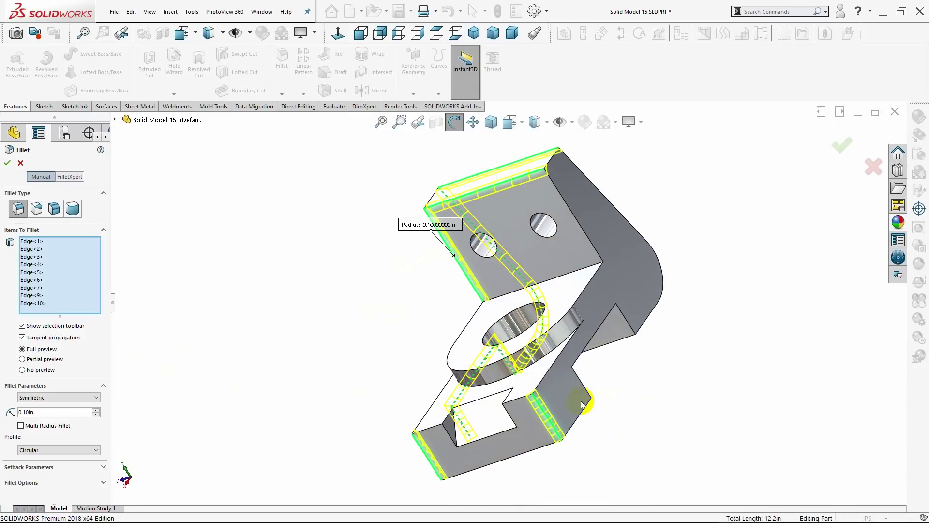
pyautogui.click(582, 363)
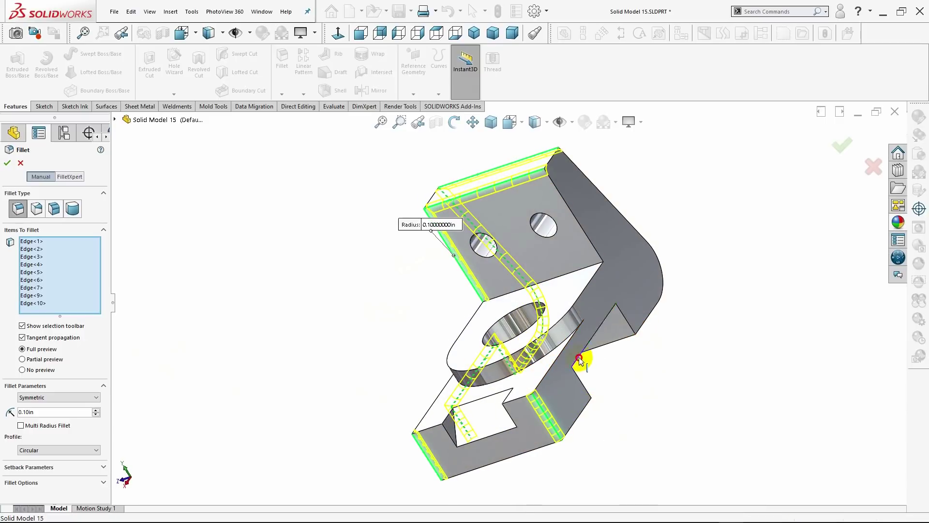
pyautogui.click(582, 383)
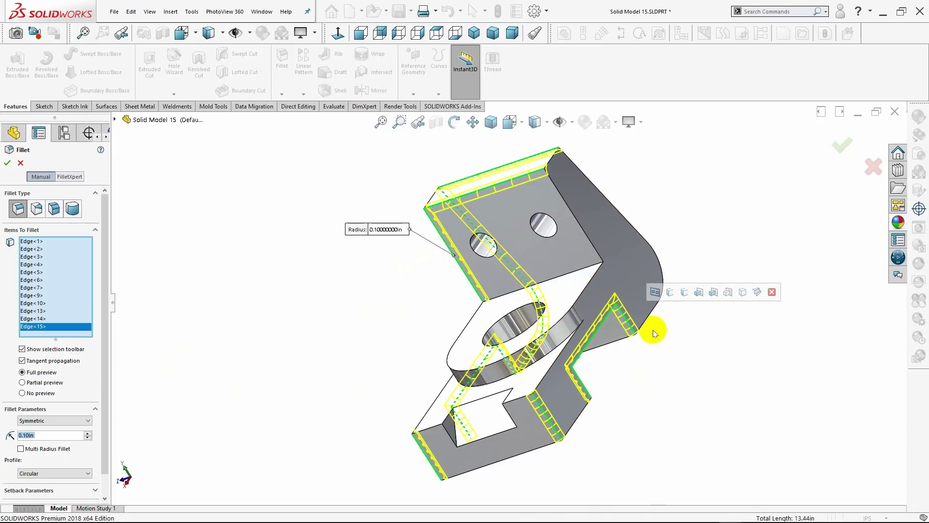
pyautogui.click(562, 198)
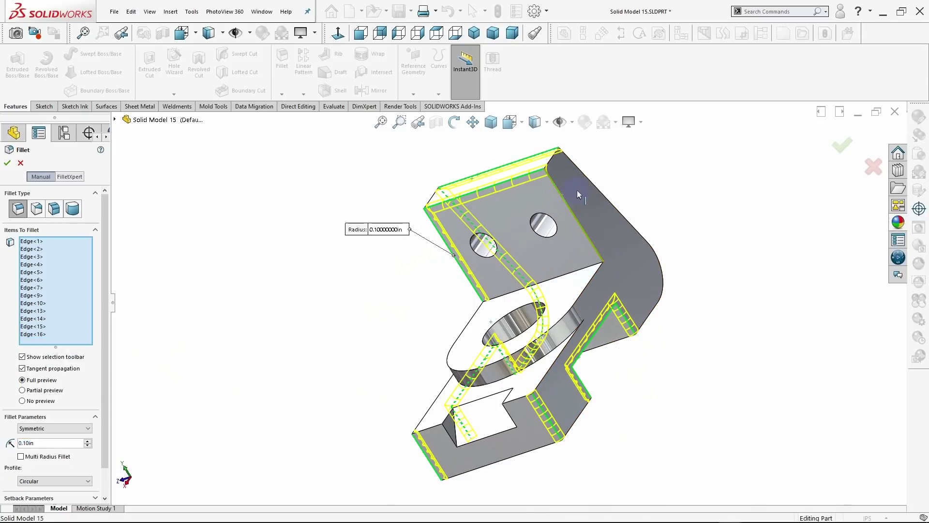
pyautogui.click(594, 185)
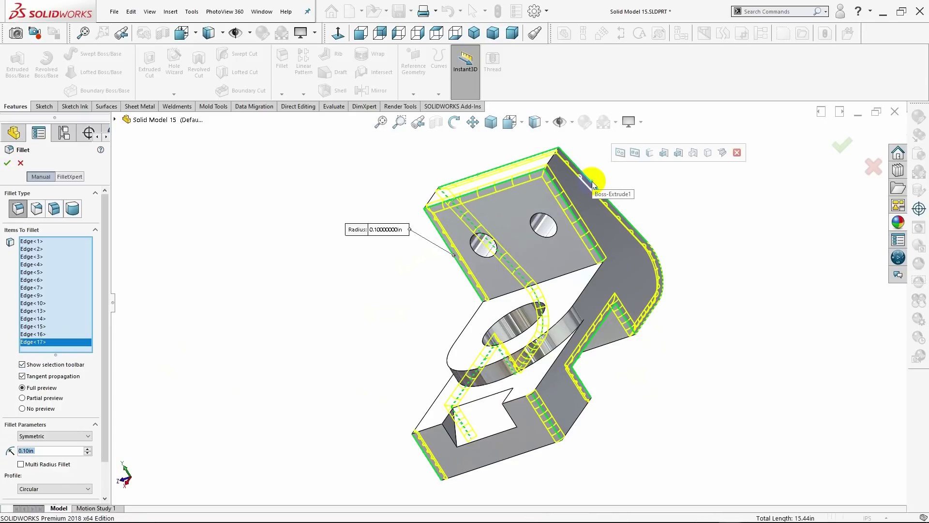
pyautogui.moveTo(347, 344); pyautogui.dragTo(373, 364, button='middle')
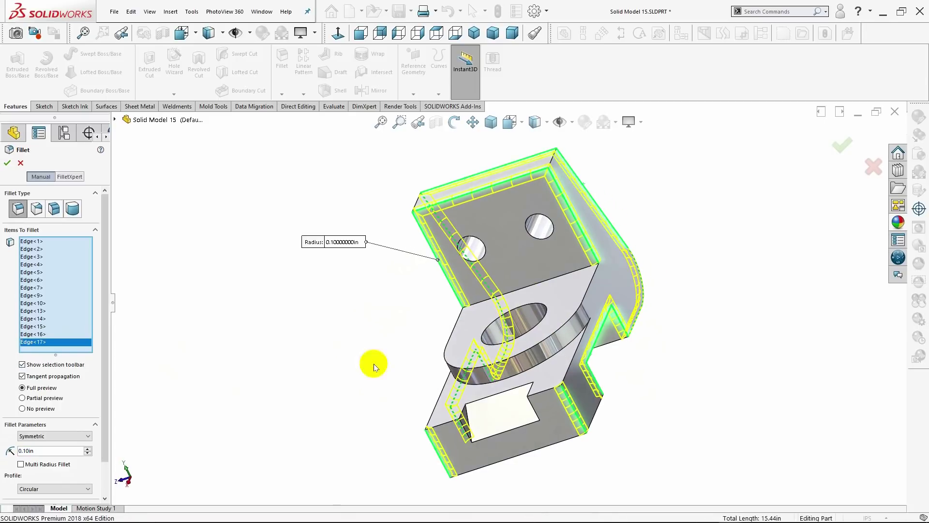
pyautogui.click(596, 415)
pyautogui.moveTo(415, 415); pyautogui.dragTo(523, 466, button='middle')
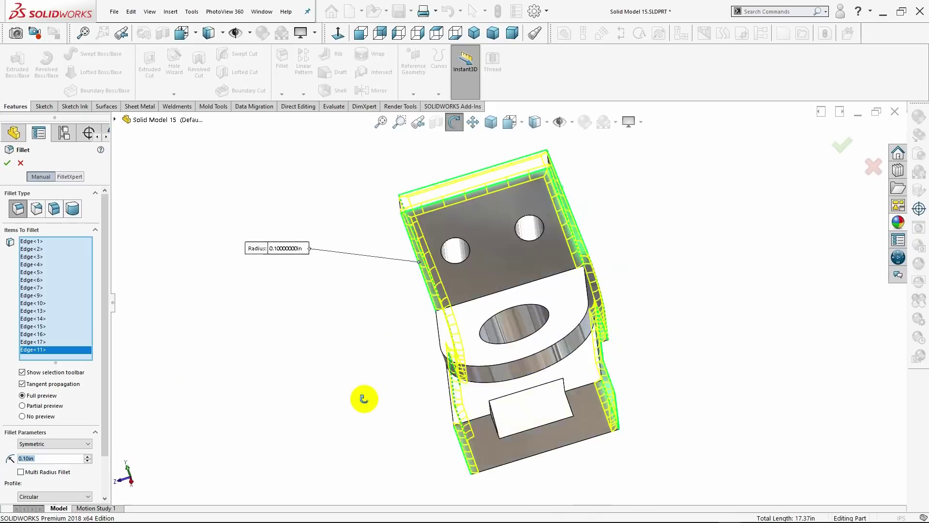
pyautogui.click(529, 453)
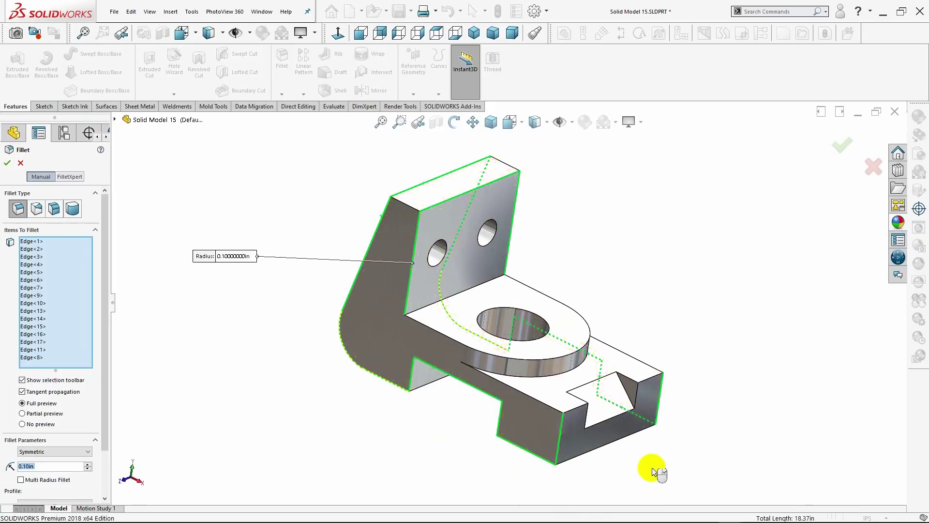
pyautogui.moveTo(654, 473)
pyautogui.mouseDown(button='middle')
pyautogui.moveTo(616, 452)
pyautogui.moveTo(589, 464)
pyautogui.moveTo(597, 468)
pyautogui.moveTo(560, 460)
pyautogui.mouseUp(button='middle')
pyautogui.click(584, 442)
pyautogui.moveTo(508, 427); pyautogui.dragTo(501, 420, button='middle')
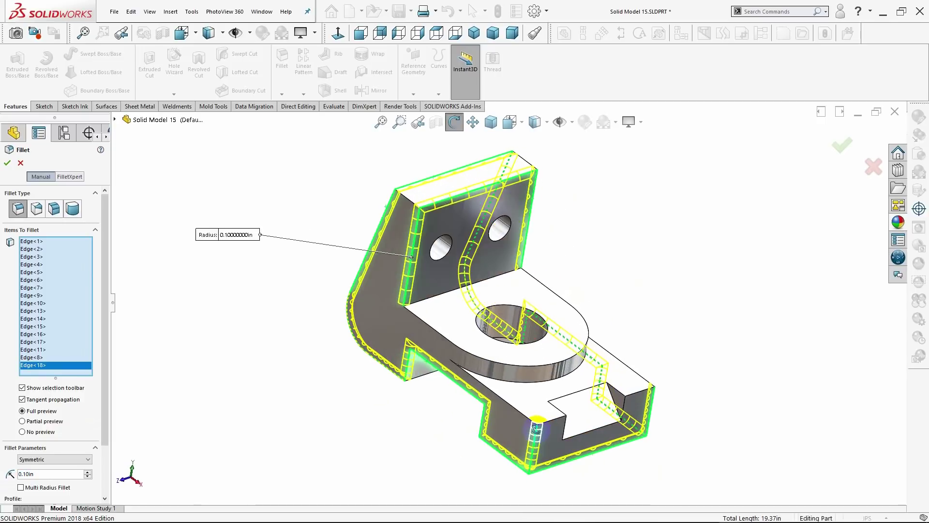
# - Add the V-notch edges, a vertical edge and one whole face to the fillet
pyautogui.click(510, 406)
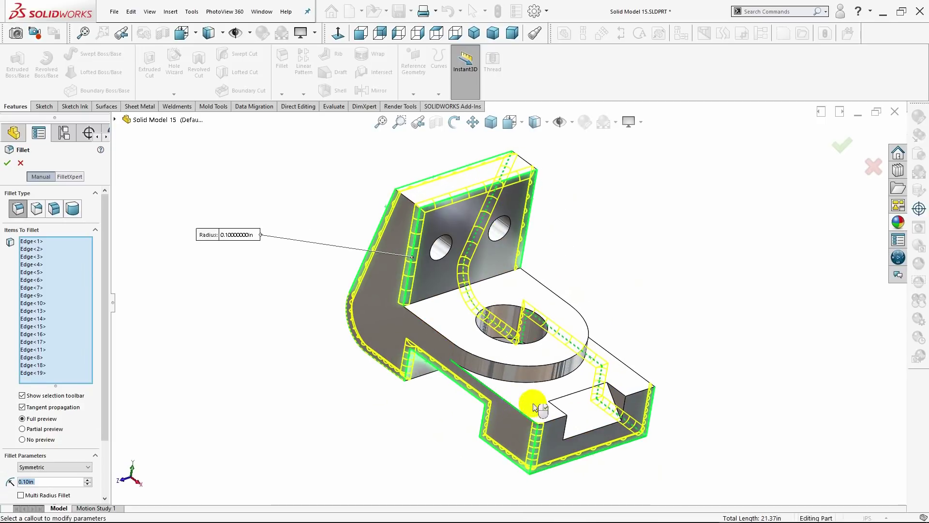
pyautogui.moveTo(664, 413); pyautogui.dragTo(617, 426, button='middle')
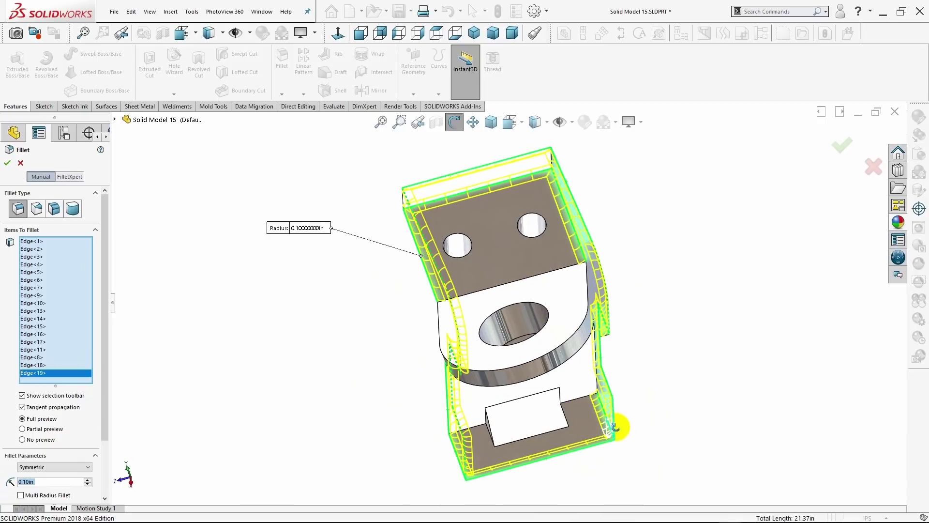
pyautogui.click(597, 382)
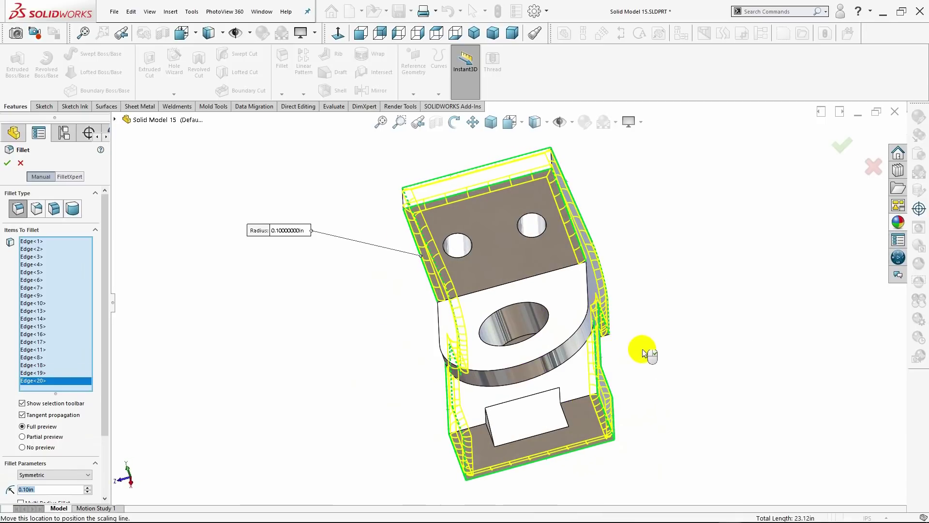
pyautogui.moveTo(644, 353); pyautogui.dragTo(679, 357, button='middle')
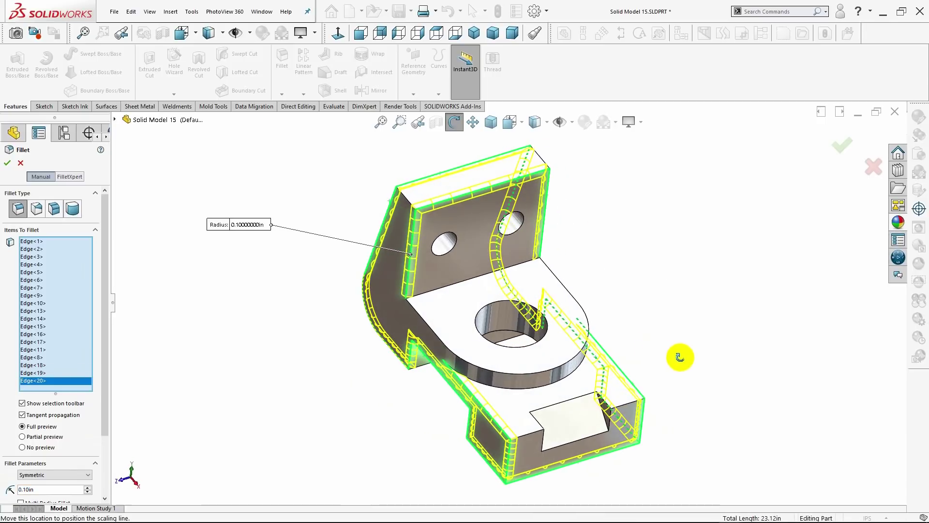
pyautogui.click(449, 288)
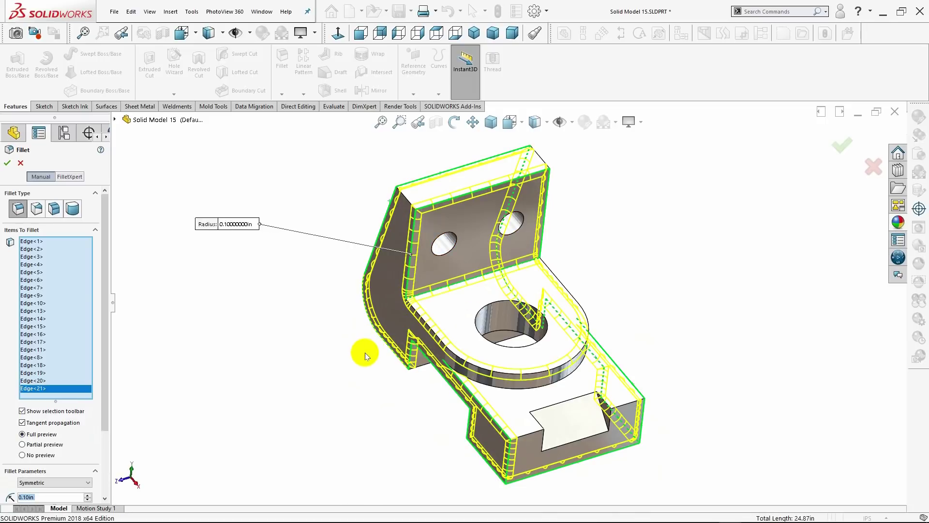
pyautogui.moveTo(365, 352); pyautogui.dragTo(342, 339, button='middle')
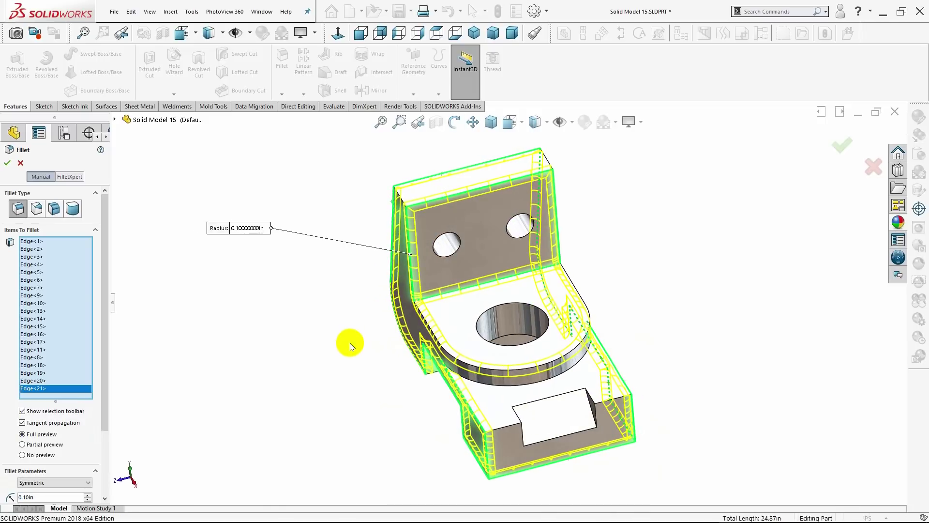
pyautogui.click(533, 387)
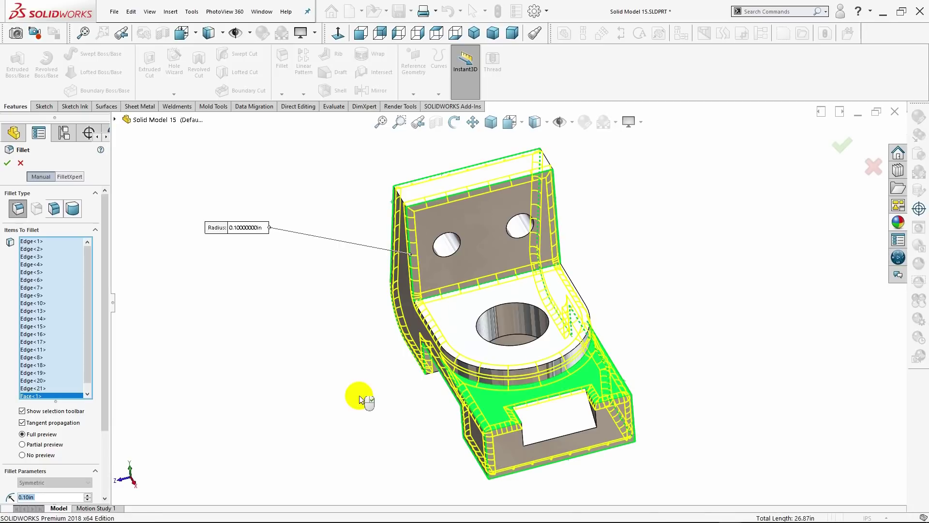
pyautogui.moveTo(362, 399)
pyautogui.mouseDown(button='middle')
pyautogui.moveTo(349, 390)
pyautogui.moveTo(441, 412)
pyautogui.mouseUp(button='middle')
pyautogui.click(541, 430)
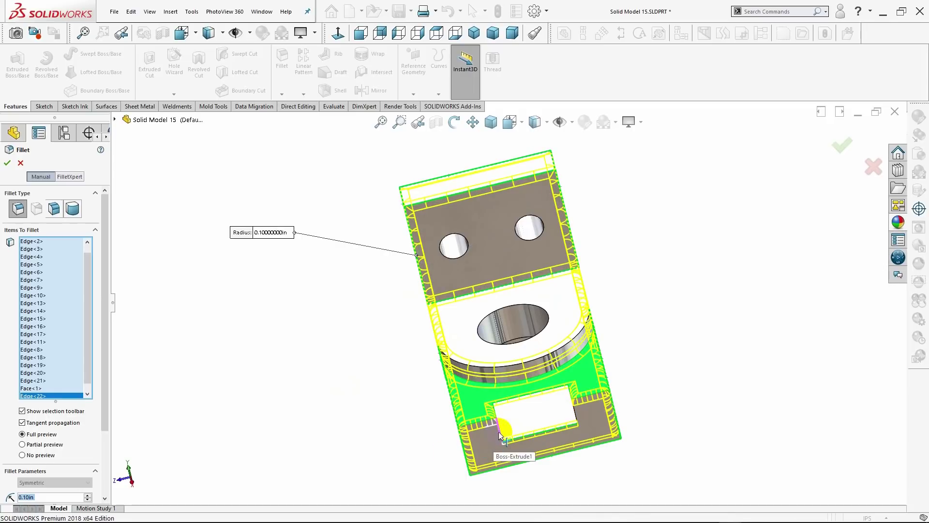
pyautogui.click(576, 443)
pyautogui.moveTo(577, 443); pyautogui.dragTo(603, 439, button='middle')
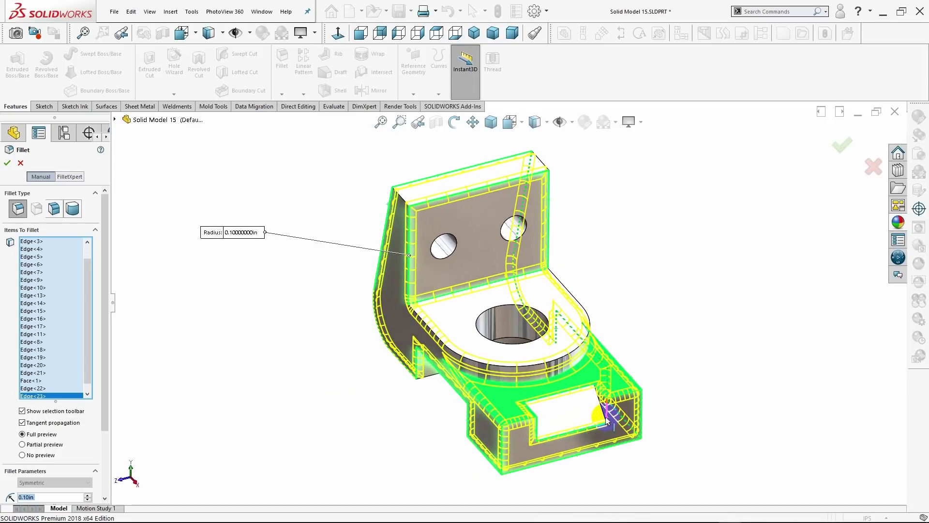
pyautogui.click(607, 421)
# - Add the last remaining notch and outer edges, finishing at the holed upright
pyautogui.moveTo(637, 469); pyautogui.dragTo(556, 460, button='middle')
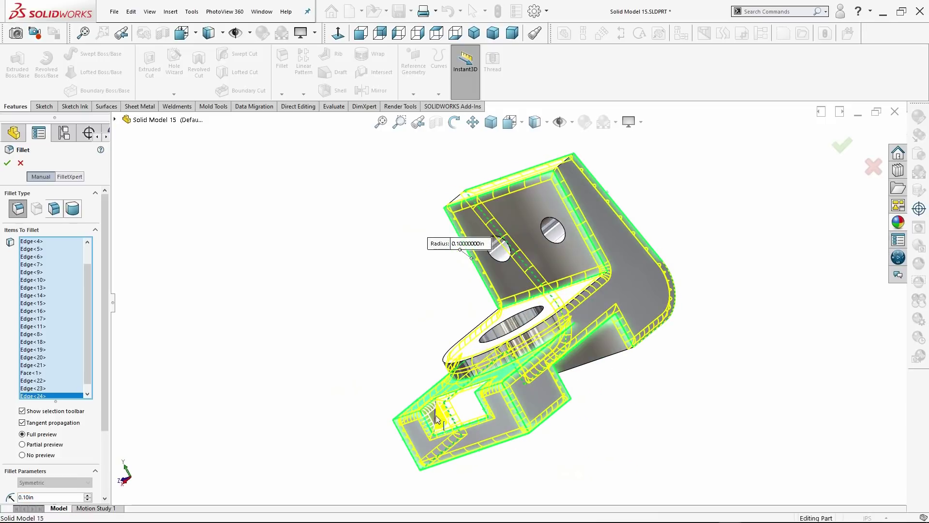
pyautogui.click(488, 468)
pyautogui.moveTo(498, 461); pyautogui.dragTo(571, 460, button='middle')
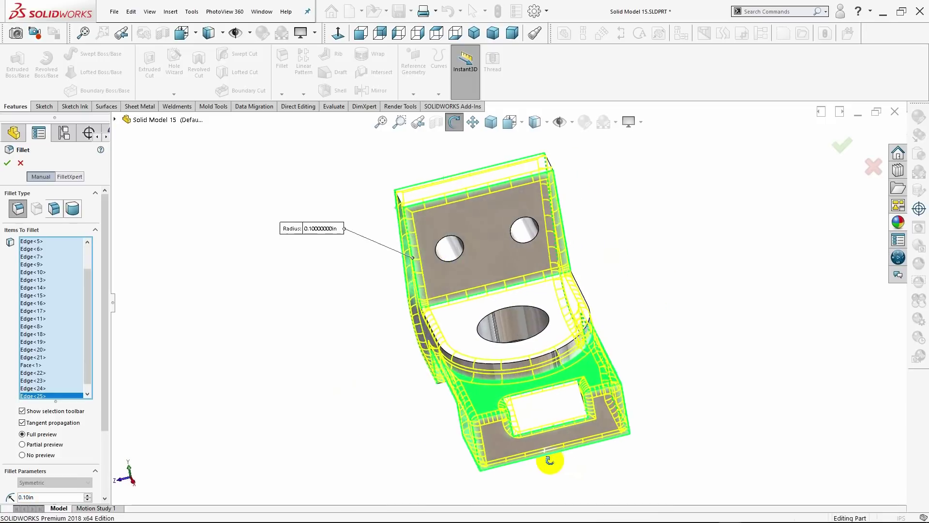
pyautogui.click(610, 406)
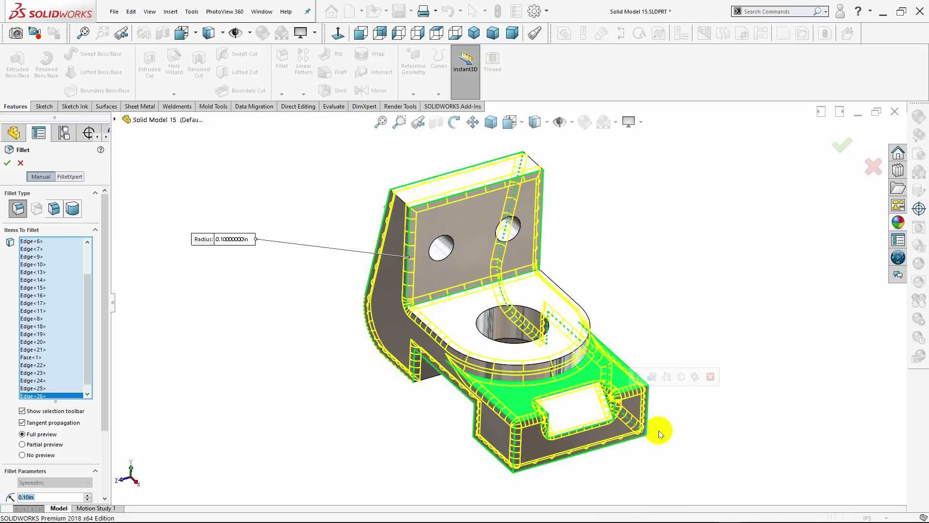
pyautogui.moveTo(658, 431)
pyautogui.mouseDown(button='middle')
pyautogui.moveTo(633, 411)
pyautogui.moveTo(523, 415)
pyautogui.moveTo(511, 424)
pyautogui.moveTo(535, 394)
pyautogui.moveTo(506, 382)
pyautogui.moveTo(518, 405)
pyautogui.moveTo(570, 409)
pyautogui.moveTo(568, 339)
pyautogui.moveTo(596, 404)
pyautogui.moveTo(553, 384)
pyautogui.moveTo(566, 372)
pyautogui.mouseUp(button='middle')
pyautogui.click(454, 378)
pyautogui.click(569, 339)
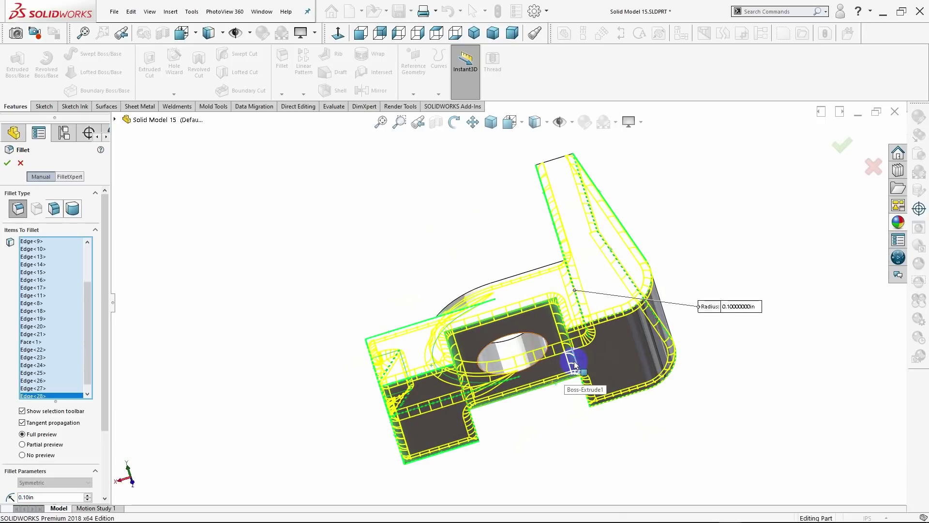
pyautogui.click(577, 362)
pyautogui.moveTo(504, 422)
pyautogui.mouseDown(button='middle')
pyautogui.moveTo(485, 431)
pyautogui.moveTo(555, 440)
pyautogui.moveTo(668, 429)
pyautogui.moveTo(668, 413)
pyautogui.moveTo(675, 417)
pyautogui.mouseUp(button='middle')
pyautogui.click(458, 411)
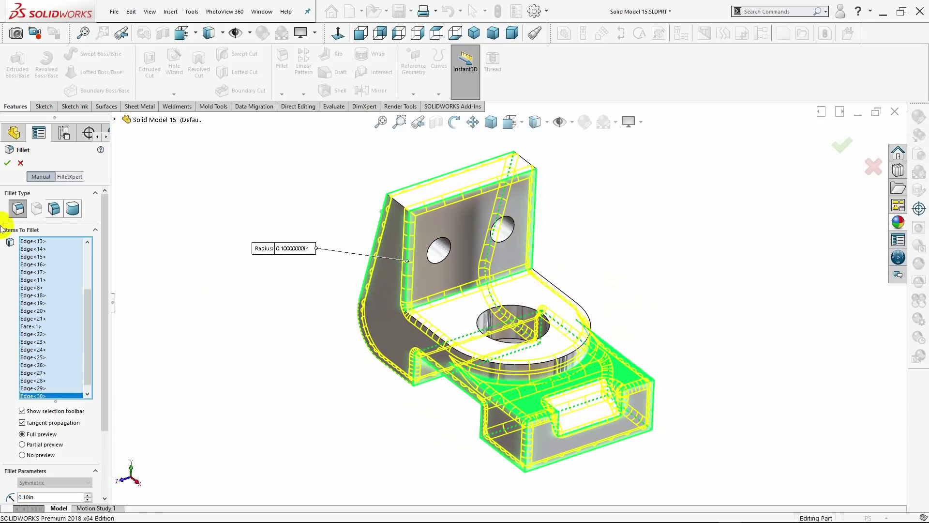
# - Apply the 0.10in fillet and return to the isometric view
pyautogui.click(8, 163)
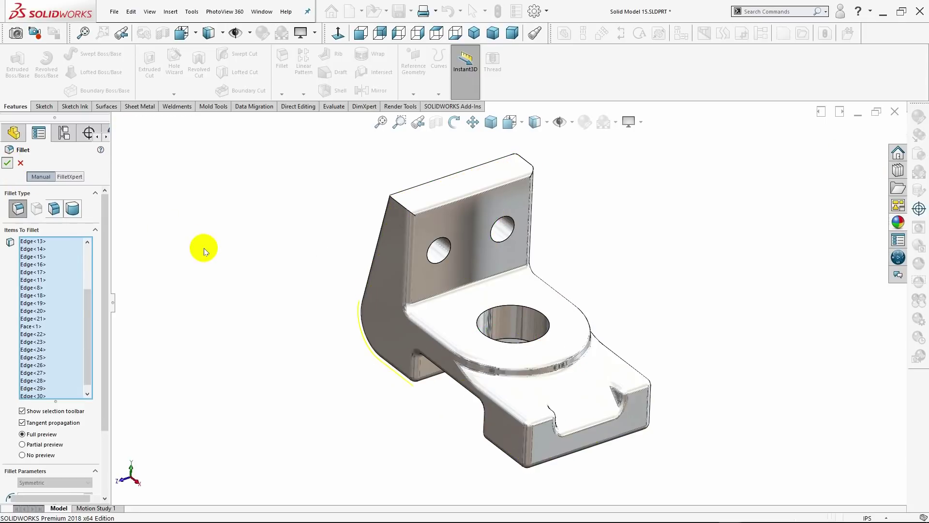
pyautogui.moveTo(255, 373)
pyautogui.mouseDown(button='middle')
pyautogui.moveTo(235, 358)
pyautogui.moveTo(185, 353)
pyautogui.moveTo(147, 367)
pyautogui.moveTo(251, 372)
pyautogui.moveTo(269, 388)
pyautogui.mouseUp(button='middle')
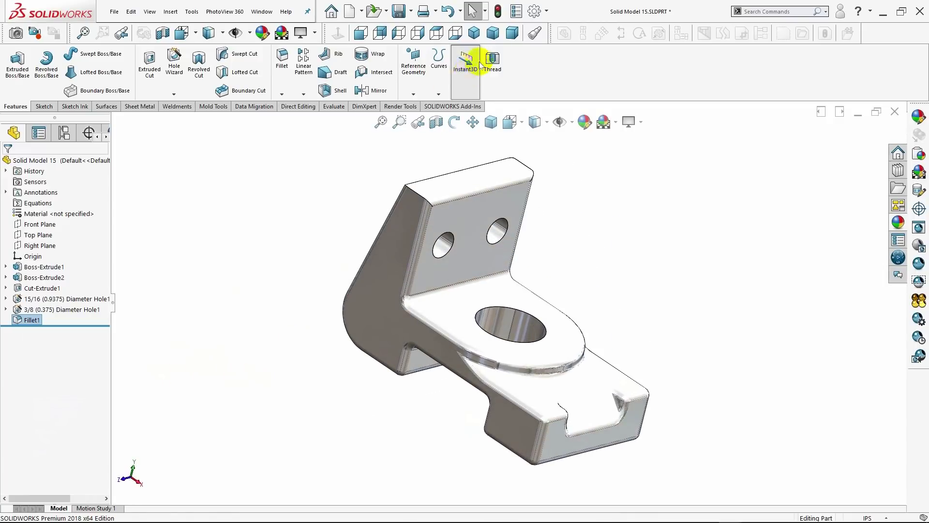
pyautogui.click(473, 35)
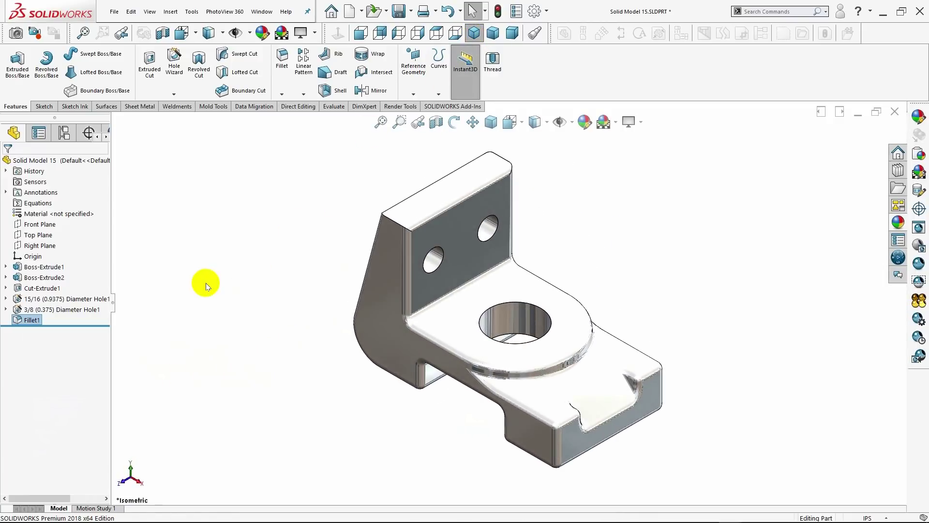
# - Edit Fillet1 to change its radius to 0.07in
pyautogui.rightClick(22, 321)
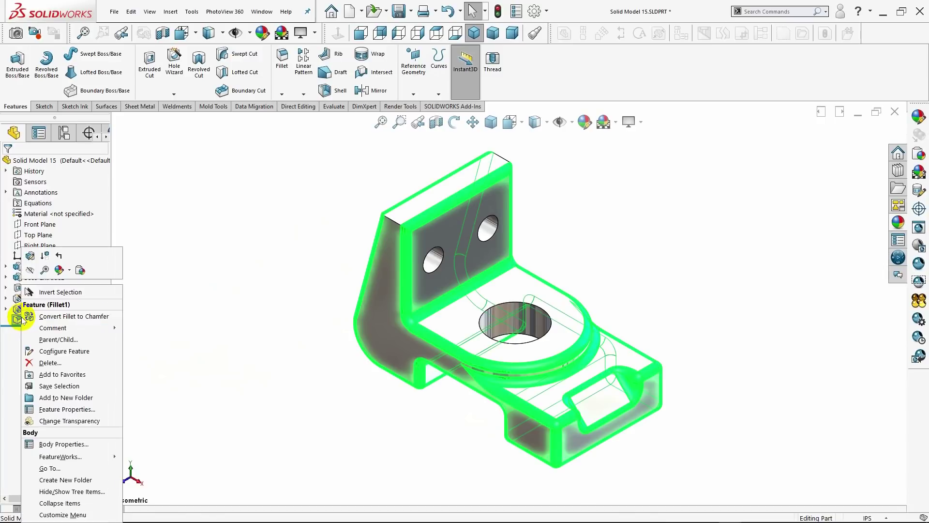
pyautogui.click(33, 264)
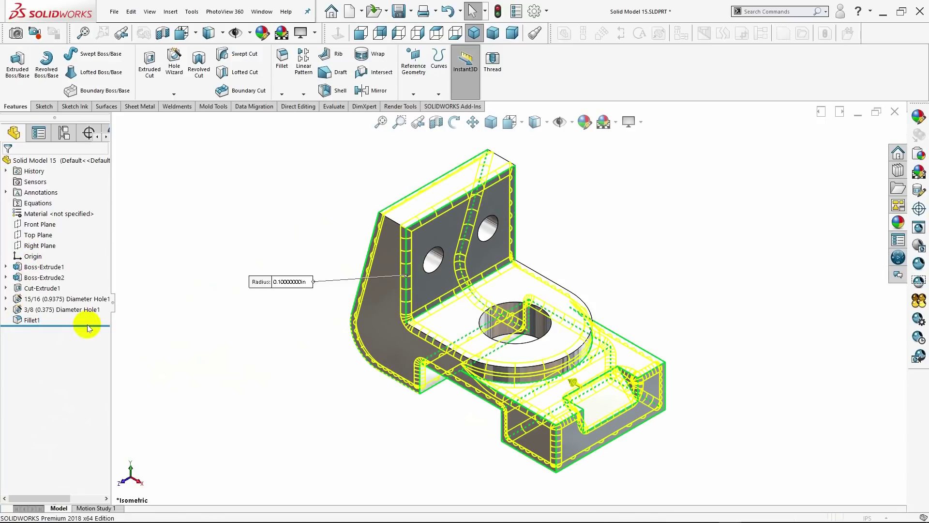
pyautogui.press('BackSpace')
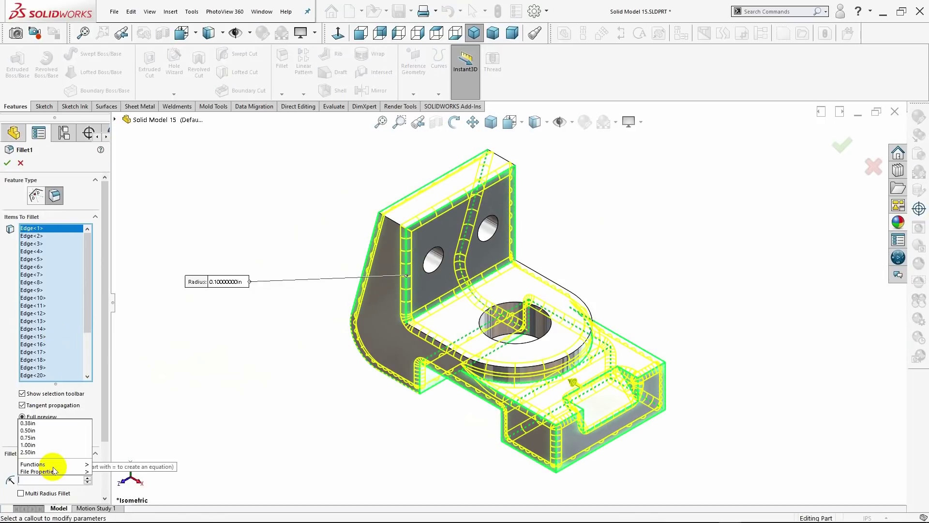
pyautogui.write('0.07in')
pyautogui.press('Return')
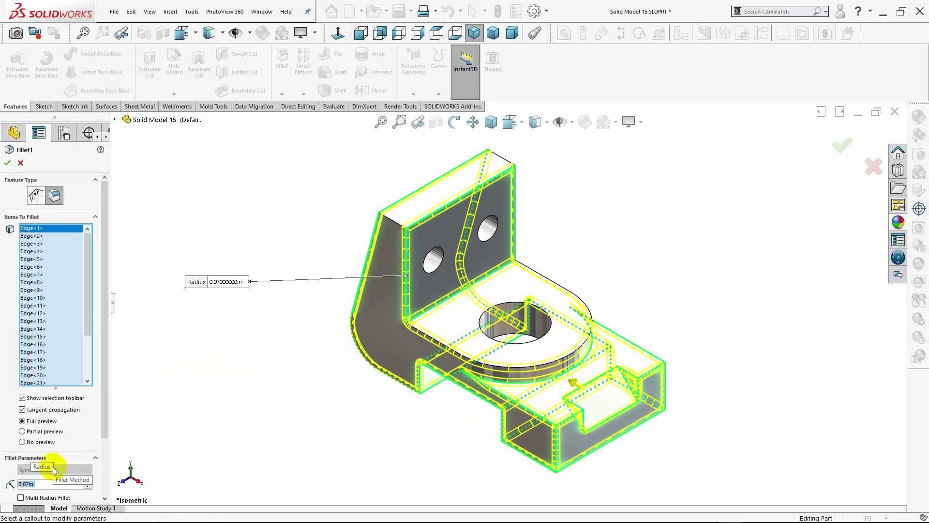
pyautogui.click(7, 163)
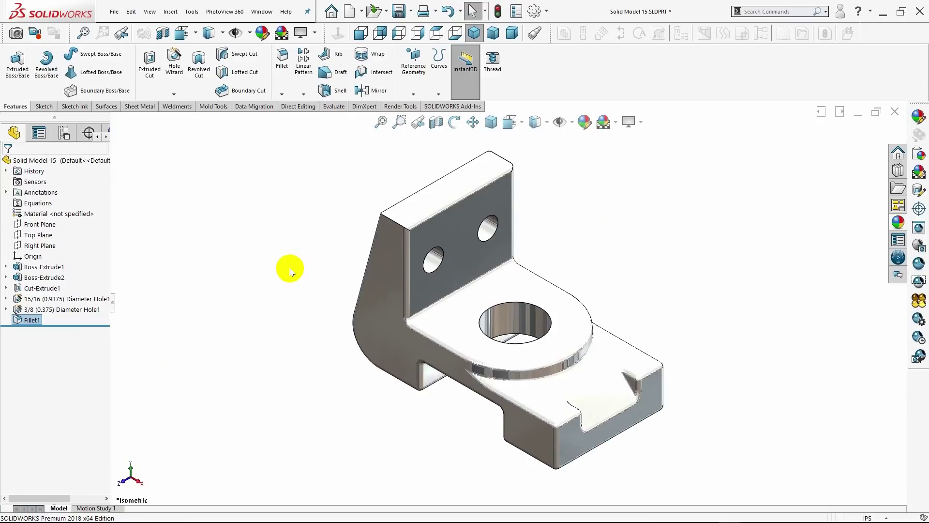
# - Apply the Plain White scene and inspect the bracket from isometric view
pyautogui.click(618, 124)
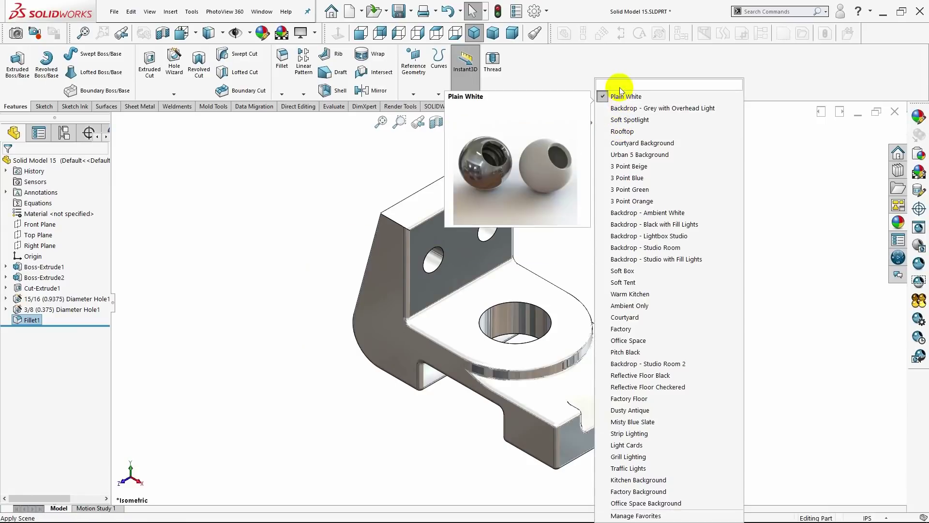
pyautogui.click(624, 89)
pyautogui.click(629, 122)
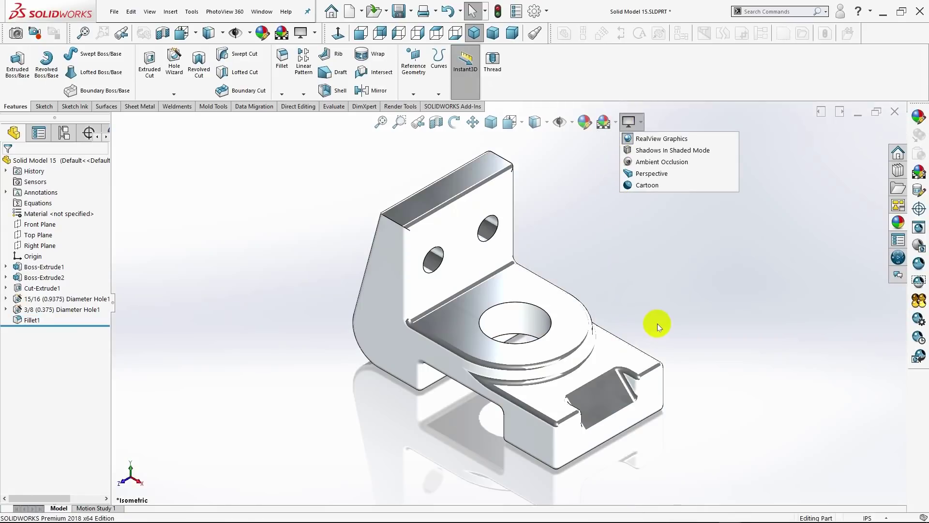
pyautogui.click(620, 300)
pyautogui.moveTo(624, 300)
pyautogui.mouseDown(button='middle')
pyautogui.moveTo(545, 330)
pyautogui.moveTo(656, 255)
pyautogui.moveTo(678, 251)
pyautogui.moveTo(545, 280)
pyautogui.moveTo(518, 103)
pyautogui.mouseUp(button='middle')
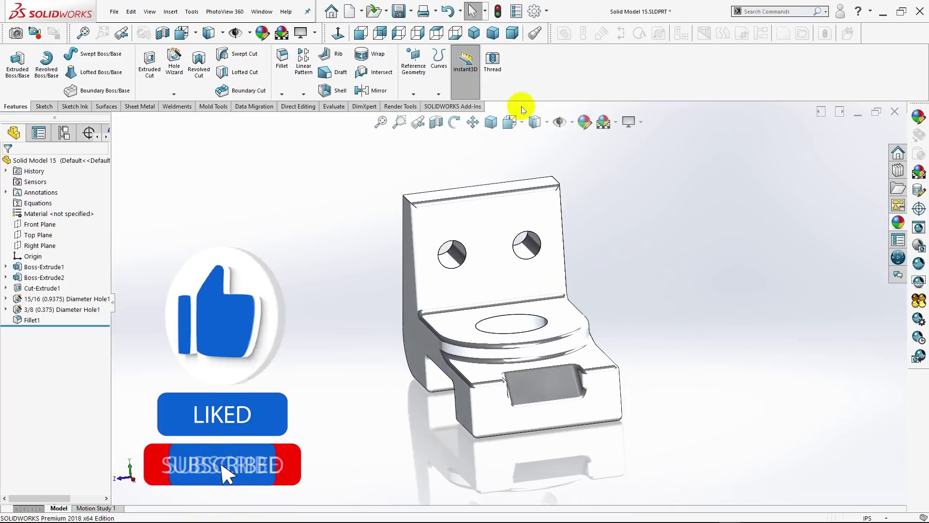
pyautogui.click(473, 33)
pyautogui.click(587, 122)
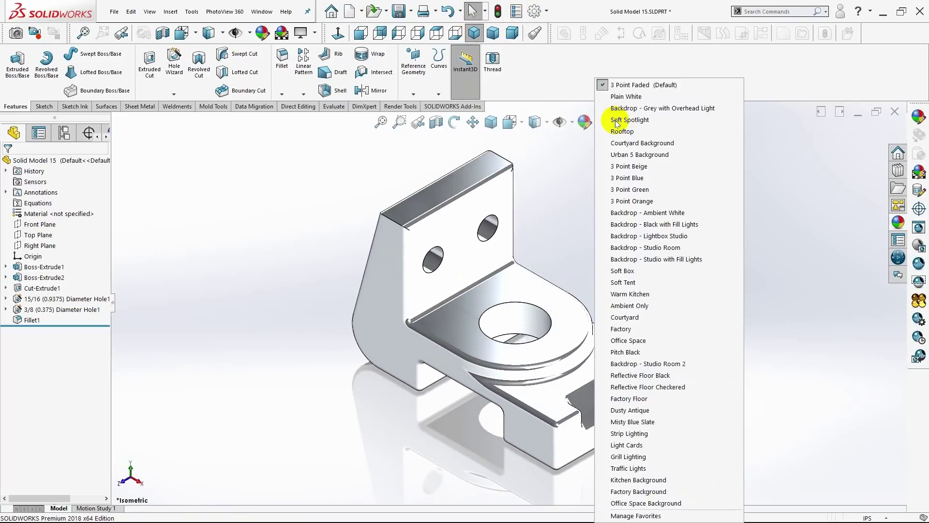
pyautogui.click(616, 101)
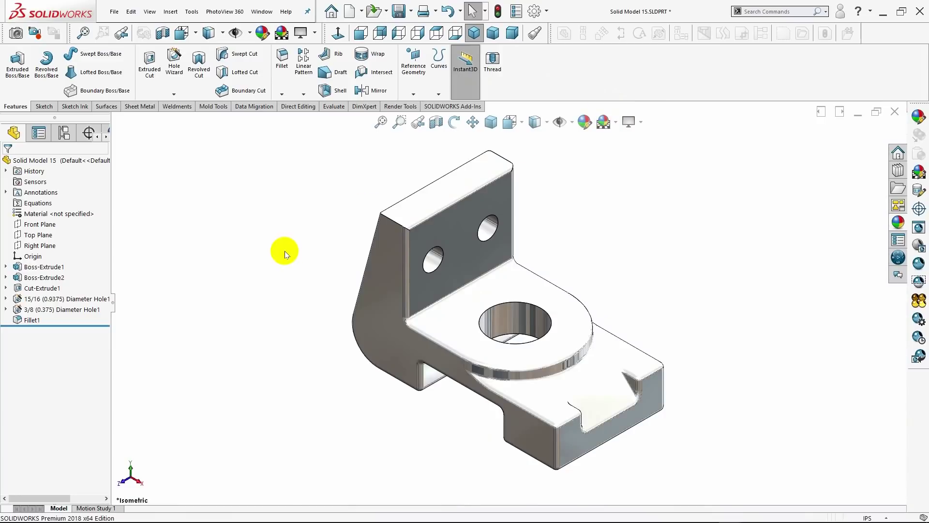
pyautogui.moveTo(261, 311)
pyautogui.mouseDown(button='middle')
pyautogui.moveTo(272, 264)
pyautogui.moveTo(302, 210)
pyautogui.moveTo(278, 272)
pyautogui.mouseUp(button='middle')
pyautogui.click(474, 32)
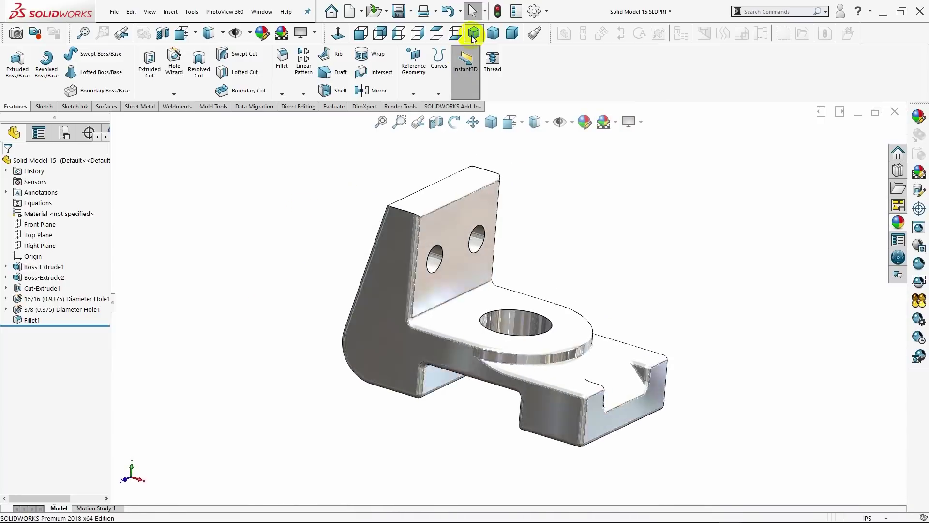
# - Edit Fillet1 to add Edge<28> and a top edge, Edge<29>
pyautogui.rightClick(22, 320)
pyautogui.click(34, 257)
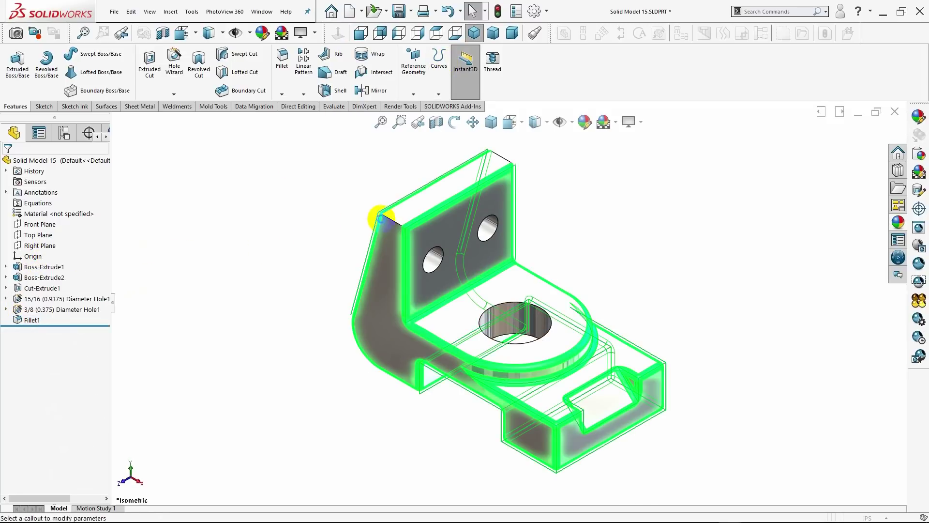
pyautogui.click(394, 221)
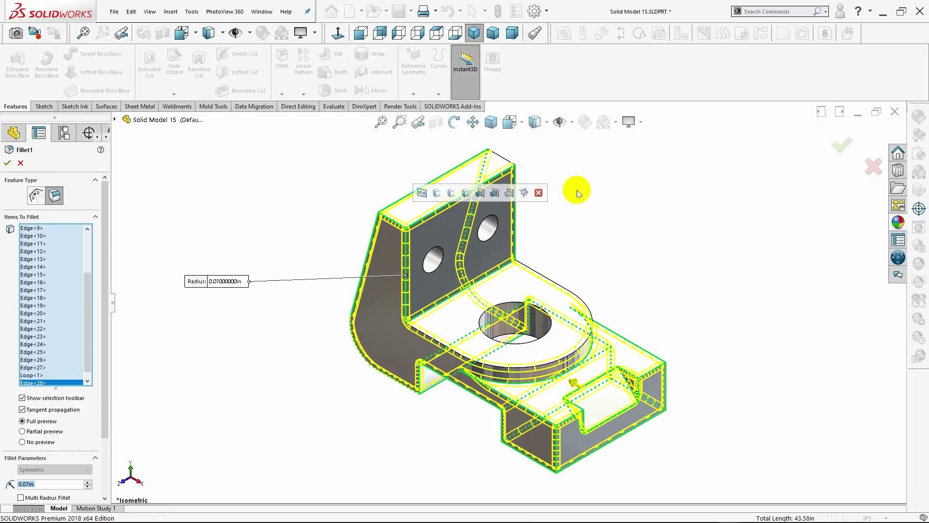
pyautogui.moveTo(576, 189); pyautogui.dragTo(525, 157, button='middle')
pyautogui.click(517, 155)
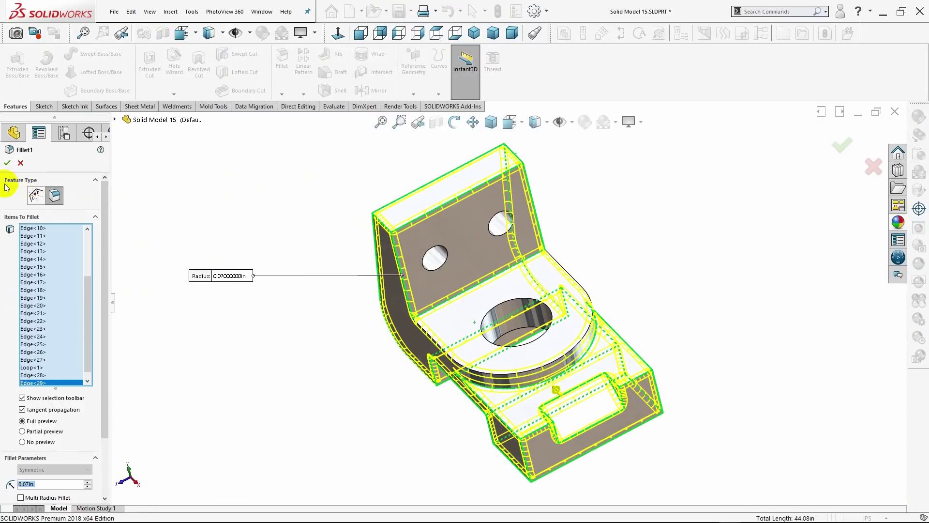
pyautogui.click(5, 163)
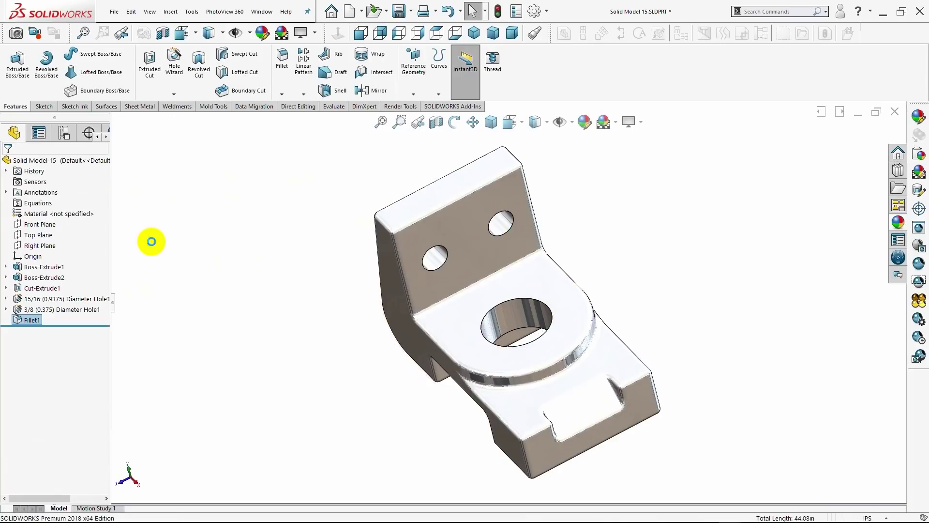
# - Inspect the part in isometric view and pick one 3/8 hole rim for a new fillet
pyautogui.moveTo(151, 240)
pyautogui.mouseDown(button='middle')
pyautogui.moveTo(220, 203)
pyautogui.moveTo(218, 195)
pyautogui.moveTo(159, 199)
pyautogui.mouseUp(button='middle')
pyautogui.moveTo(160, 199)
pyautogui.mouseDown()
pyautogui.moveTo(77, 196)
pyautogui.moveTo(69, 205)
pyautogui.moveTo(191, 200)
pyautogui.moveTo(155, 217)
pyautogui.mouseUp()
pyautogui.press('Escape')
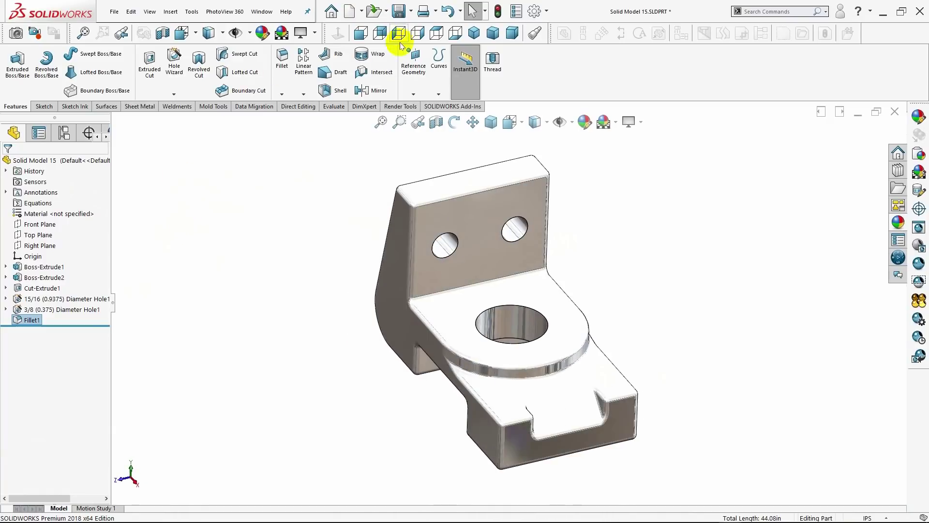
pyautogui.click(473, 33)
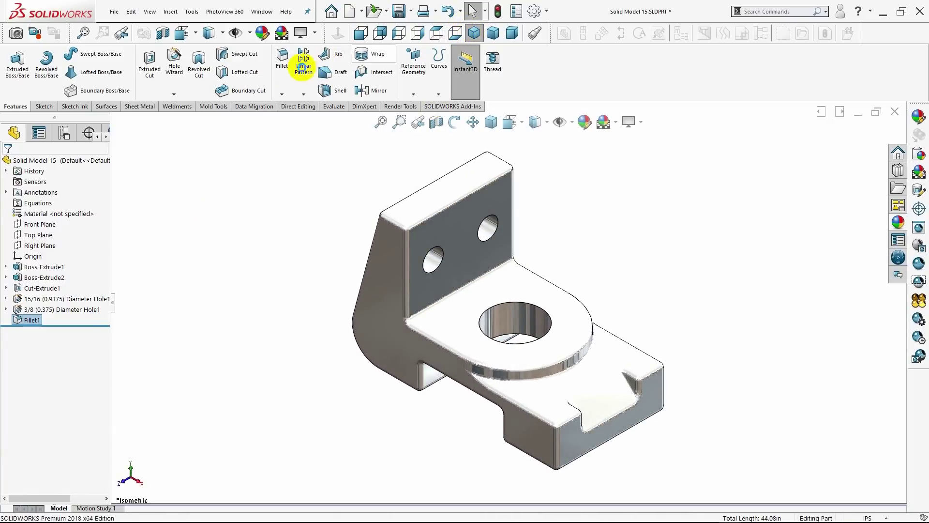
pyautogui.click(455, 261)
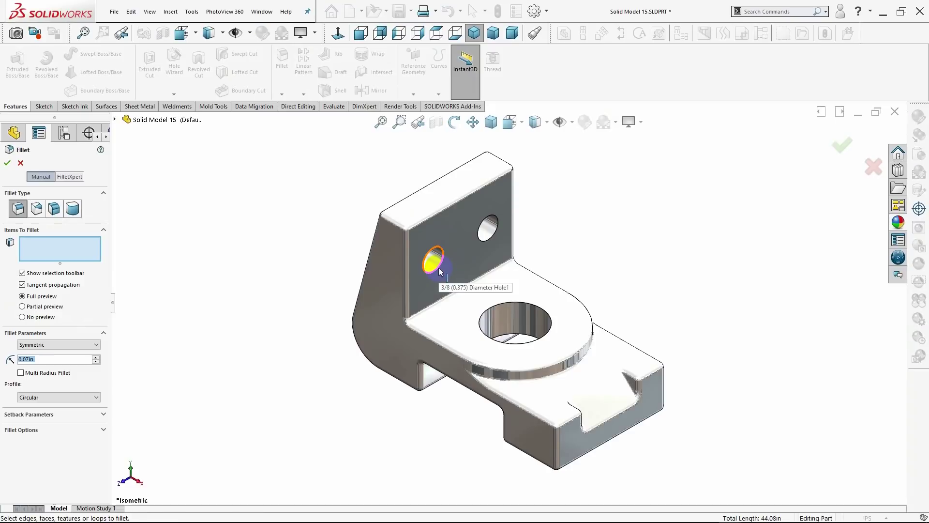
# - Select the rims of both 3/8 holes and the 15/16 hole on front and back
pyautogui.click(490, 219)
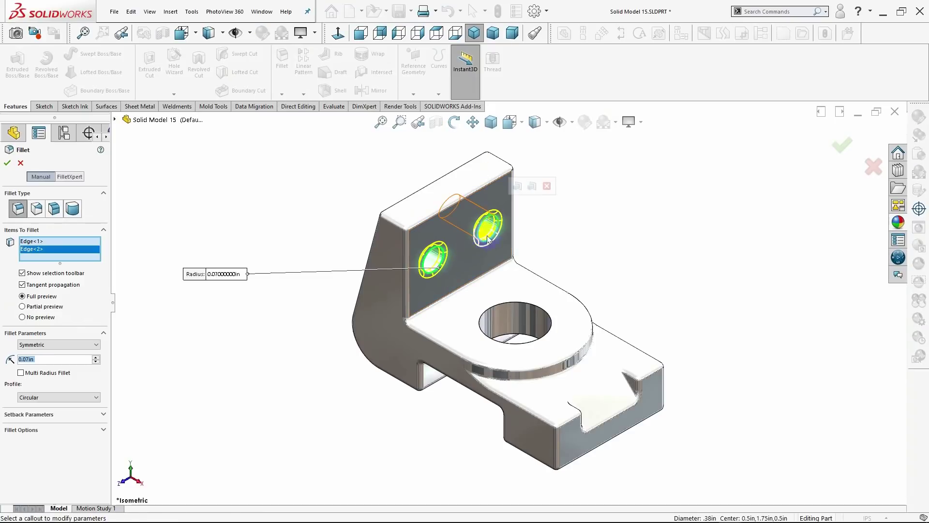
pyautogui.click(521, 304)
pyautogui.moveTo(521, 305); pyautogui.dragTo(509, 335, button='middle')
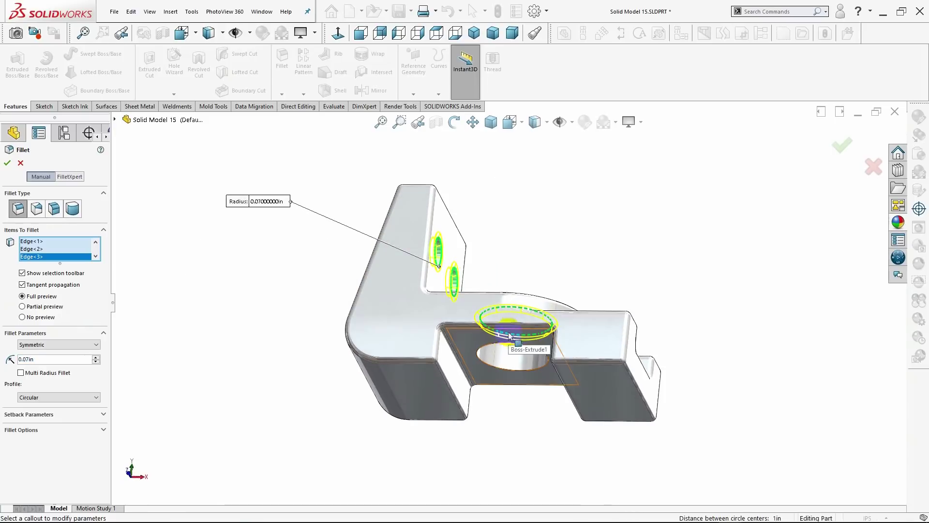
pyautogui.click(507, 346)
pyautogui.moveTo(270, 327)
pyautogui.mouseDown(button='middle')
pyautogui.moveTo(365, 348)
pyautogui.moveTo(438, 304)
pyautogui.mouseUp(button='middle')
pyautogui.click(437, 299)
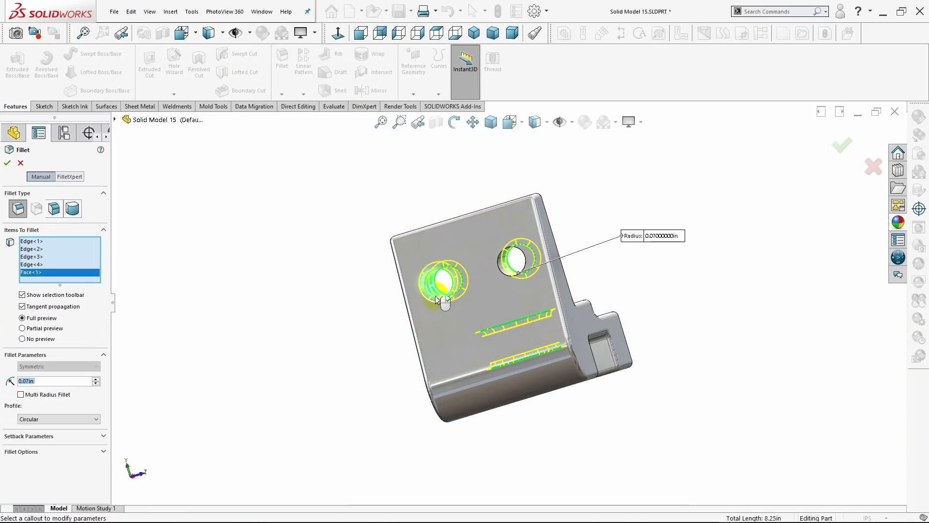
pyautogui.click(520, 279)
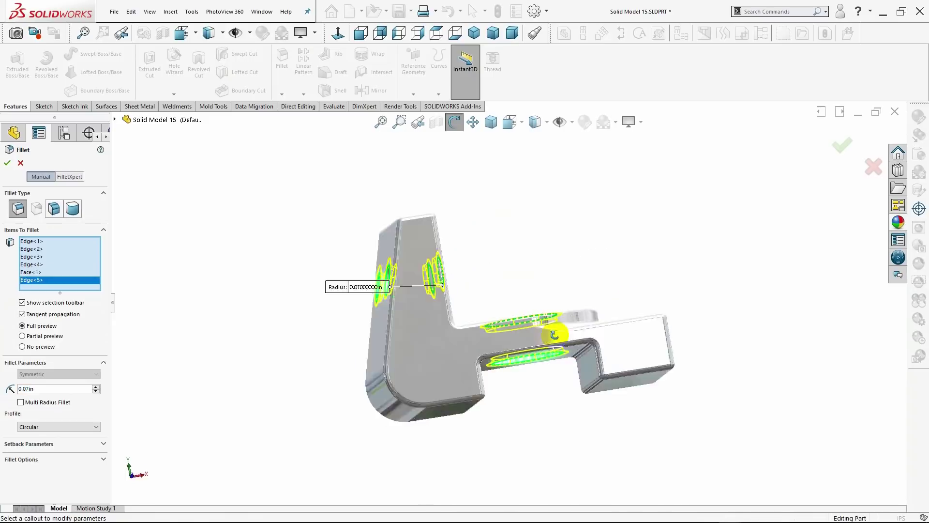
pyautogui.moveTo(520, 281); pyautogui.dragTo(437, 97, button='middle')
pyautogui.click(481, 38)
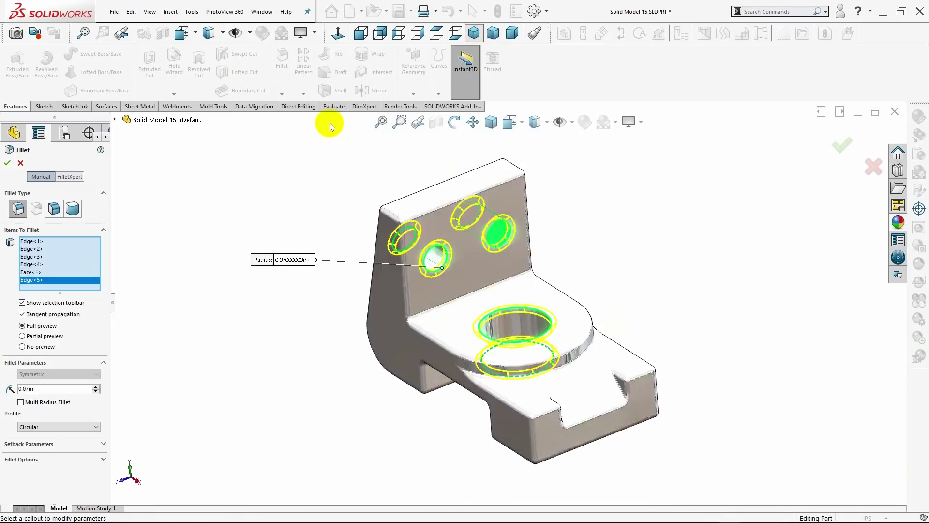
# - Set the hole fillet radius to 0.05in and apply it as Fillet2
pyautogui.click(46, 388)
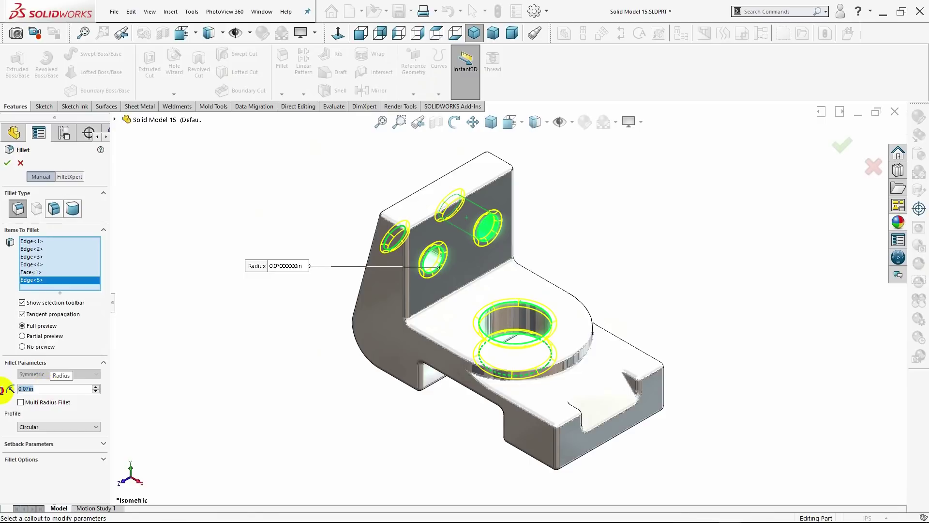
pyautogui.write('0.05')
pyautogui.press('Return')
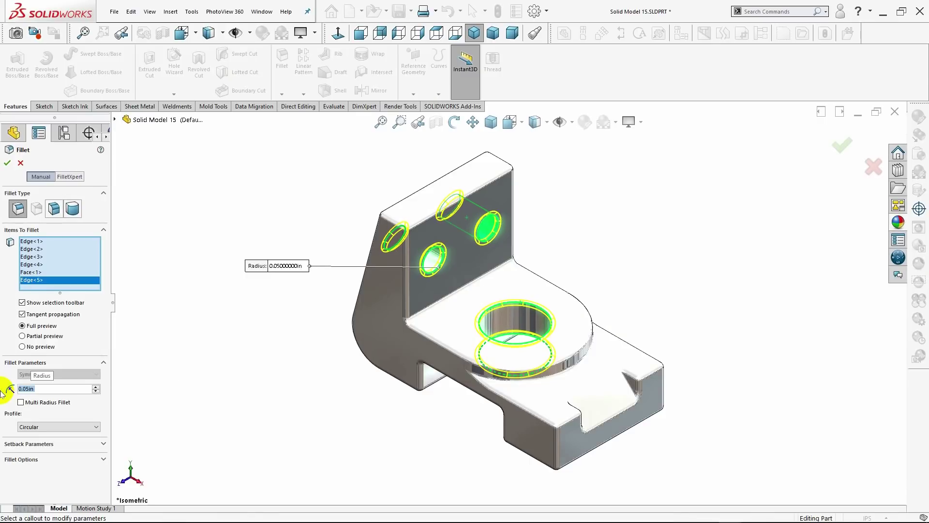
pyautogui.click(8, 164)
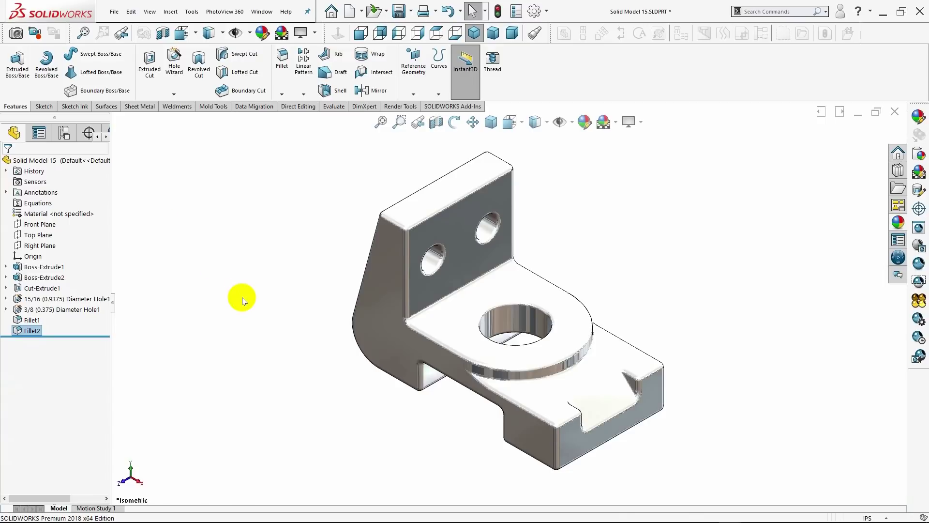
# - Change Fillet2's hole-rim radius from 0.05in to 0.07in
pyautogui.rightClick(17, 335)
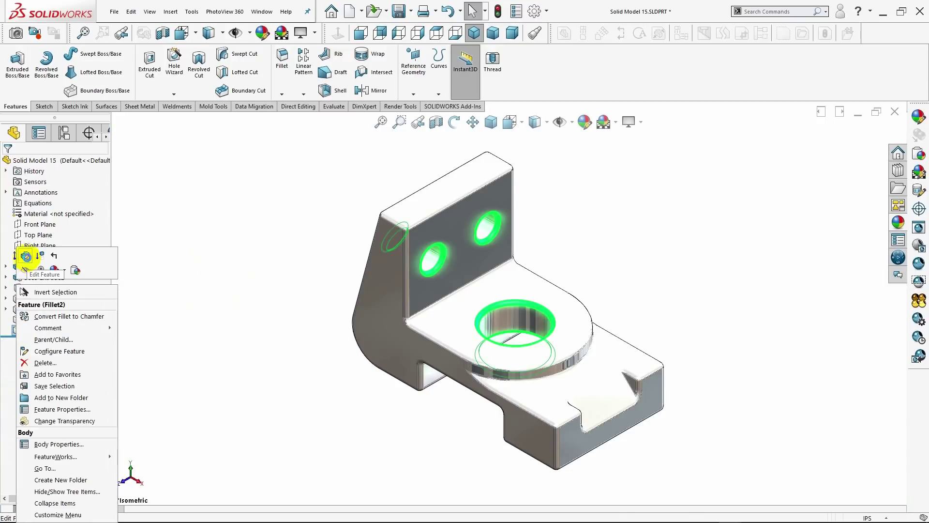
pyautogui.click(26, 257)
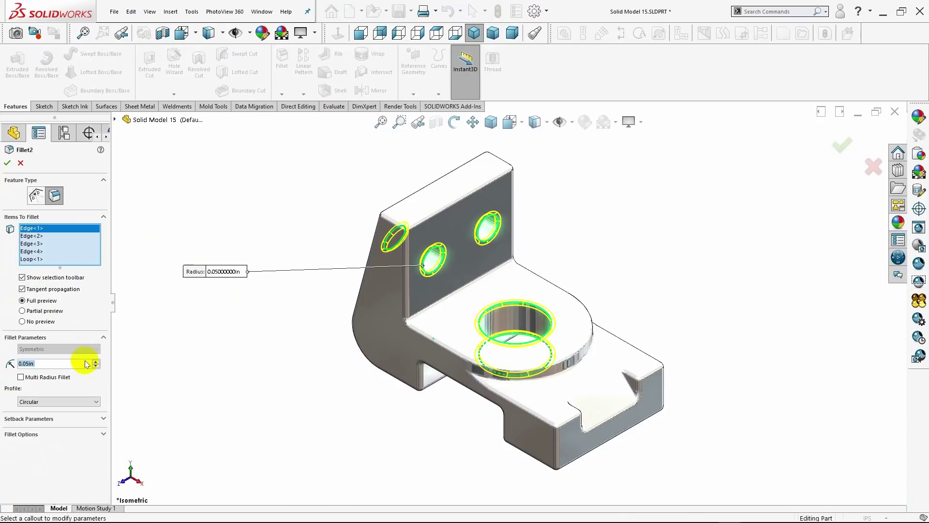
pyautogui.write('0.07')
pyautogui.press('Return')
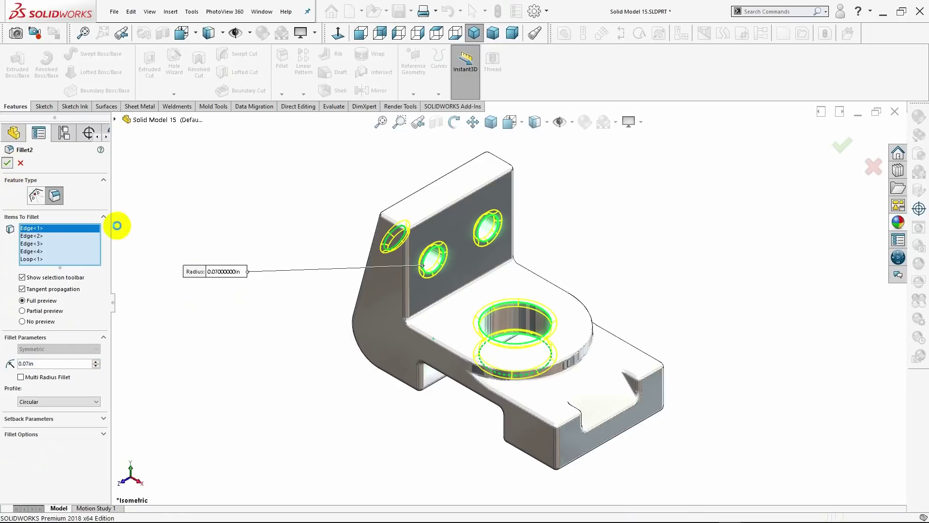
pyautogui.moveTo(286, 350)
pyautogui.mouseDown(button='middle')
pyautogui.moveTo(289, 326)
pyautogui.moveTo(380, 333)
pyautogui.mouseUp(button='middle')
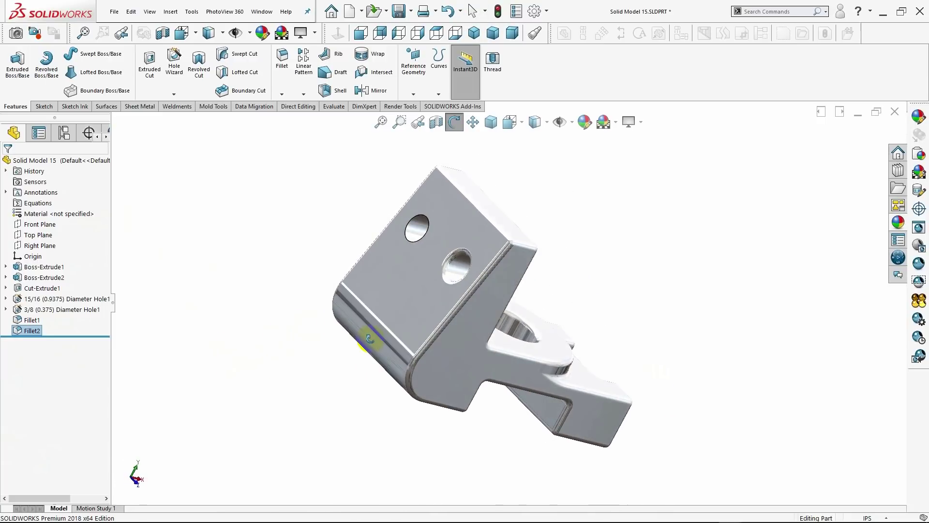
# - Edit Fillet2: drop the Face<1> item and add the upper hole's edge at 0.07 in radius
pyautogui.rightClick(32, 331)
pyautogui.click(46, 261)
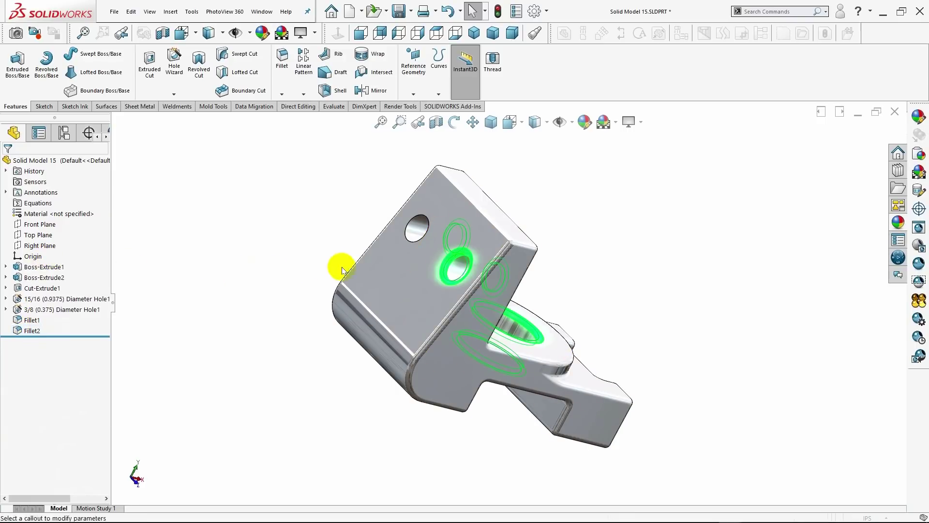
pyautogui.click(405, 238)
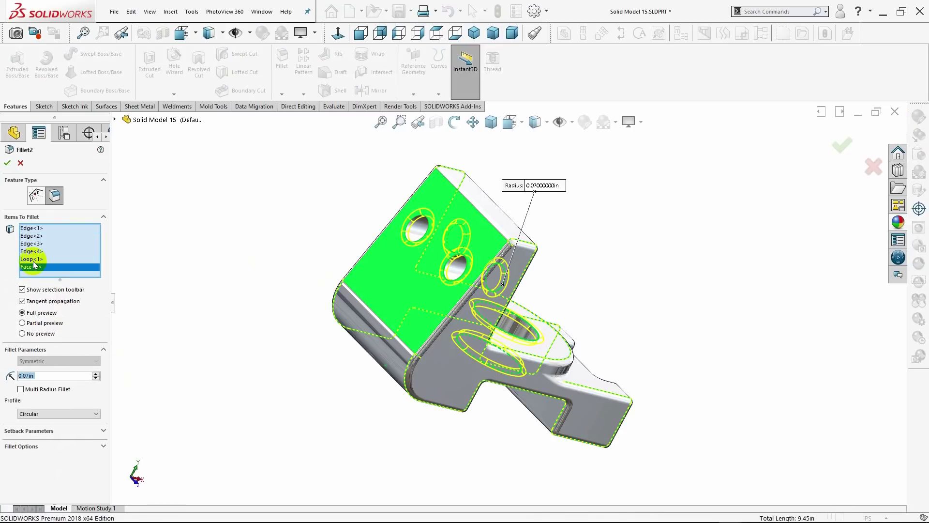
pyautogui.rightClick(32, 270)
pyautogui.click(37, 286)
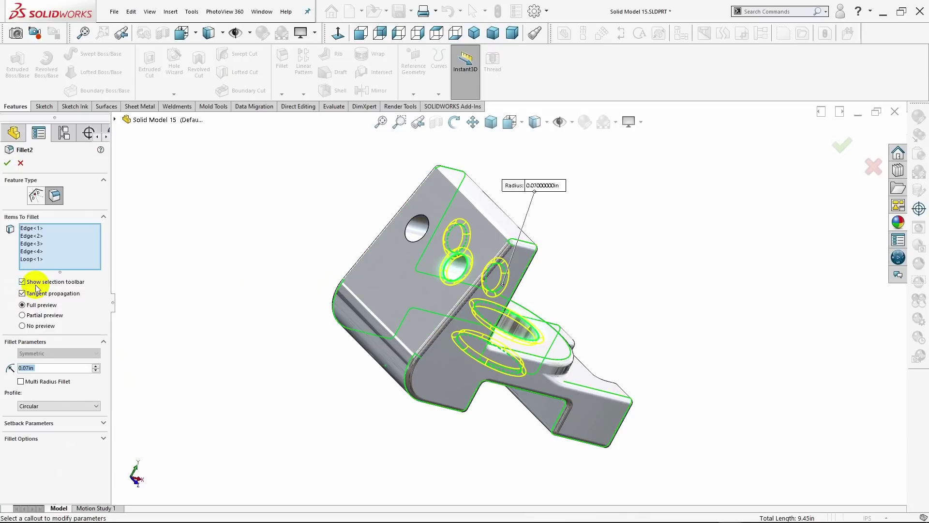
pyautogui.click(419, 240)
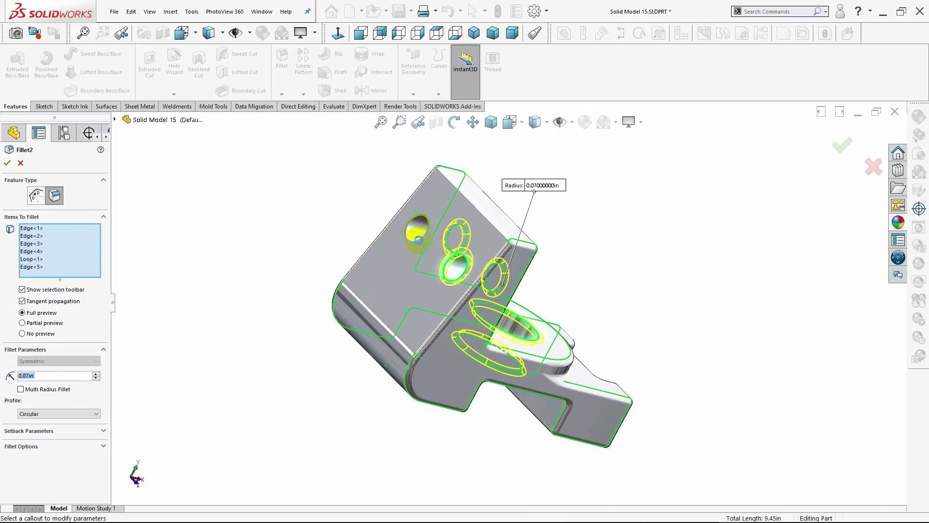
pyautogui.moveTo(189, 279)
pyautogui.mouseDown(button='middle')
pyautogui.moveTo(234, 295)
pyautogui.moveTo(155, 290)
pyautogui.moveTo(189, 290)
pyautogui.mouseUp(button='middle')
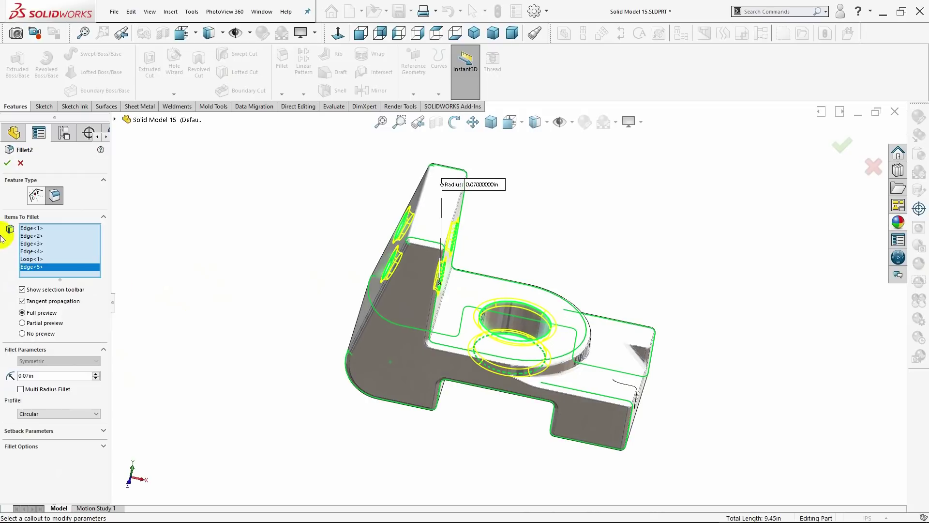
pyautogui.click(7, 163)
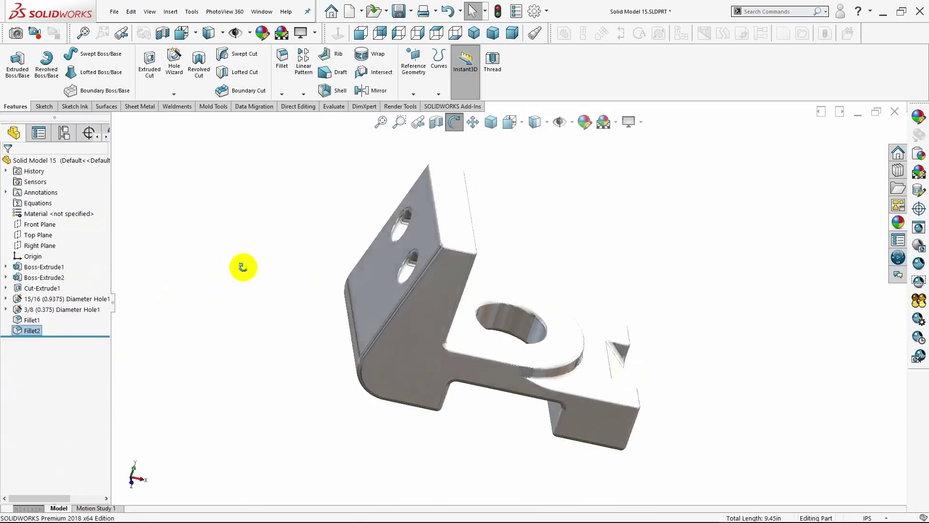
# - Orbit the filleted bracket to inspect it, then return it to the isometric view
pyautogui.moveTo(243, 266)
pyautogui.mouseDown()
pyautogui.moveTo(256, 272)
pyautogui.moveTo(141, 251)
pyautogui.moveTo(187, 260)
pyautogui.mouseUp()
pyautogui.press('Escape')
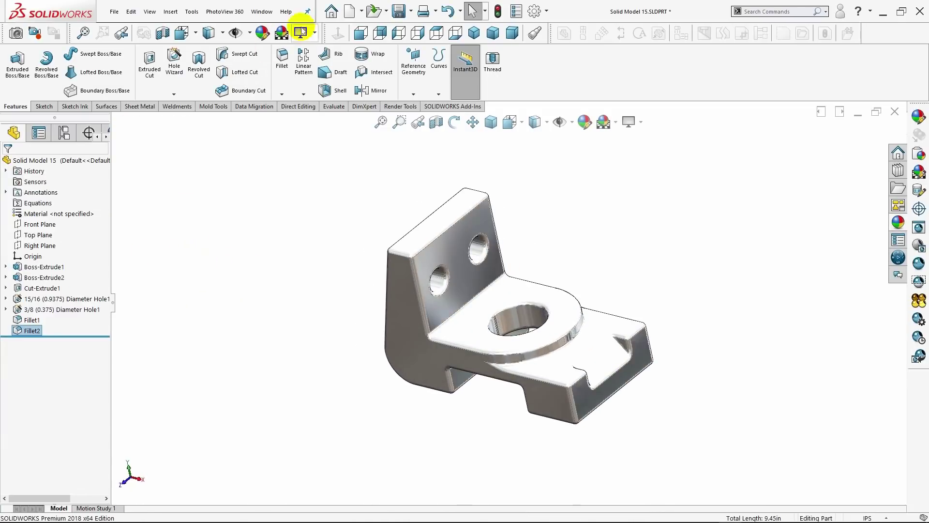
pyautogui.click(473, 34)
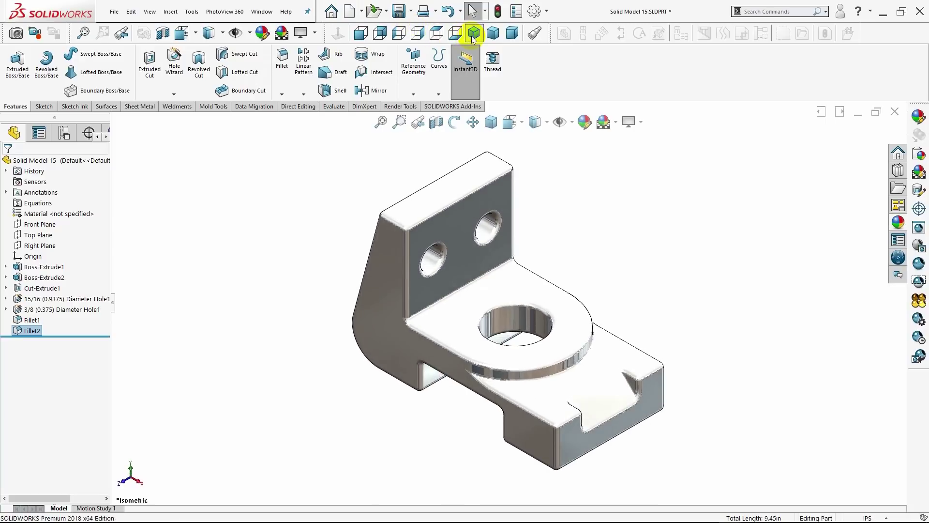
pyautogui.click(469, 56)
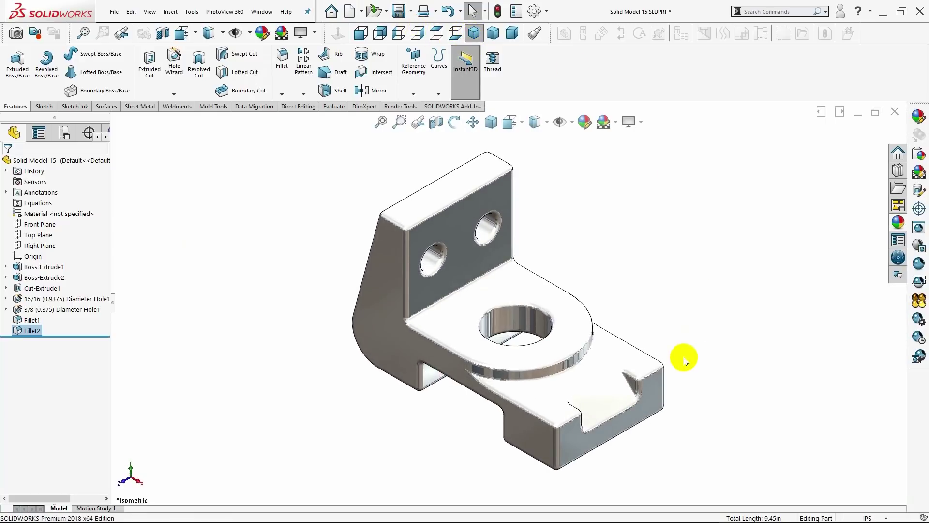
pyautogui.moveTo(684, 358)
pyautogui.mouseDown(button='middle')
pyautogui.moveTo(628, 364)
pyautogui.moveTo(712, 357)
pyautogui.mouseUp(button='middle')
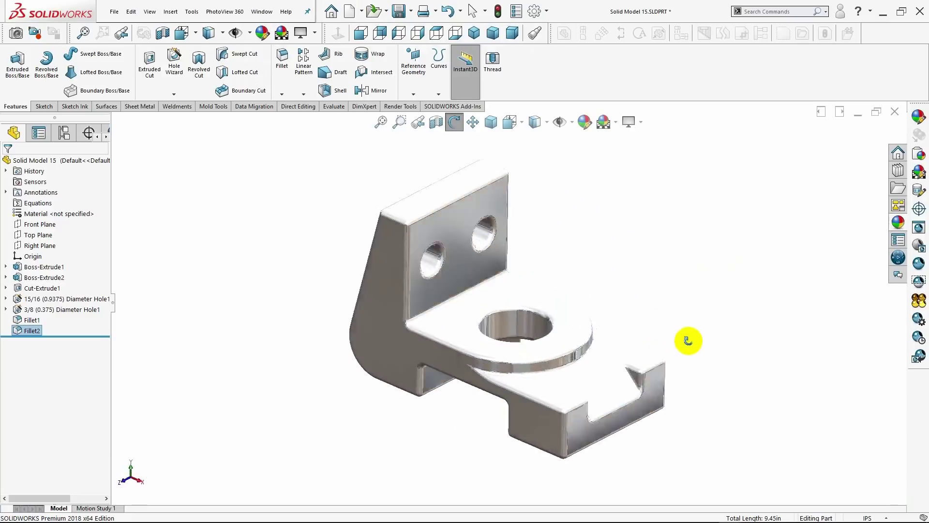
pyautogui.click(474, 34)
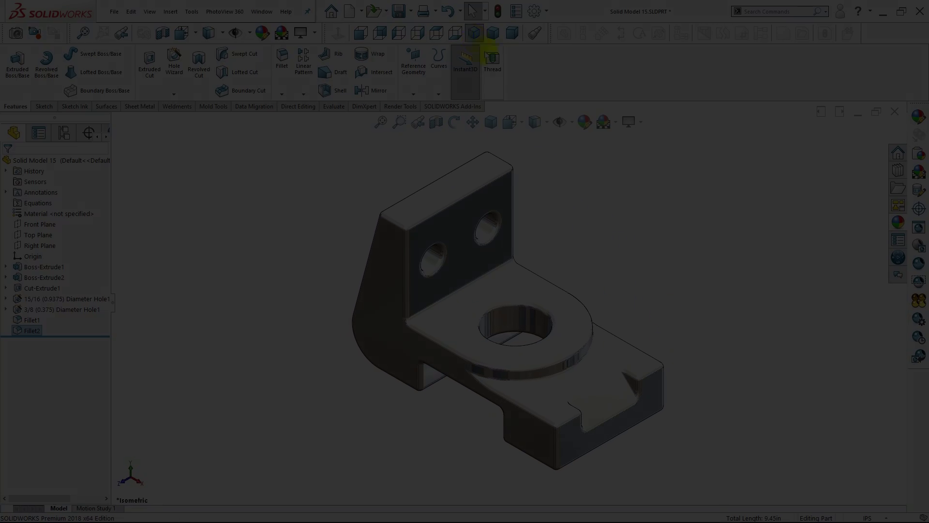
# - Reopen Fillet1 and delete Loop<1> from its 0.07 in items to fillet
pyautogui.click(26, 320)
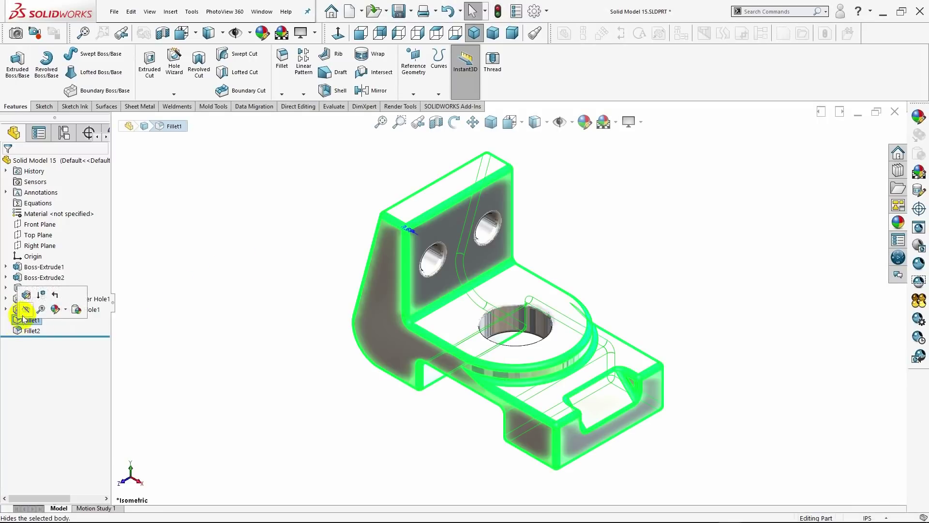
pyautogui.click(27, 295)
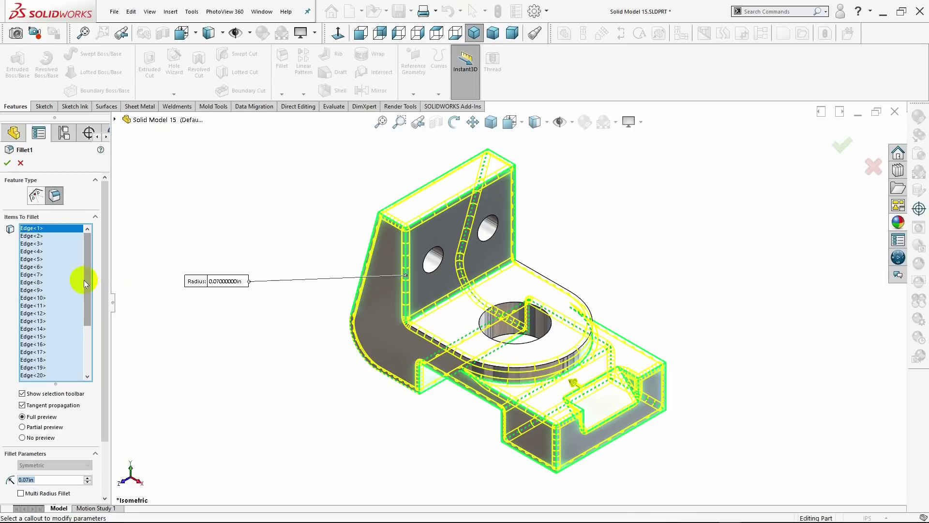
pyautogui.moveTo(83, 280); pyautogui.dragTo(84, 332)
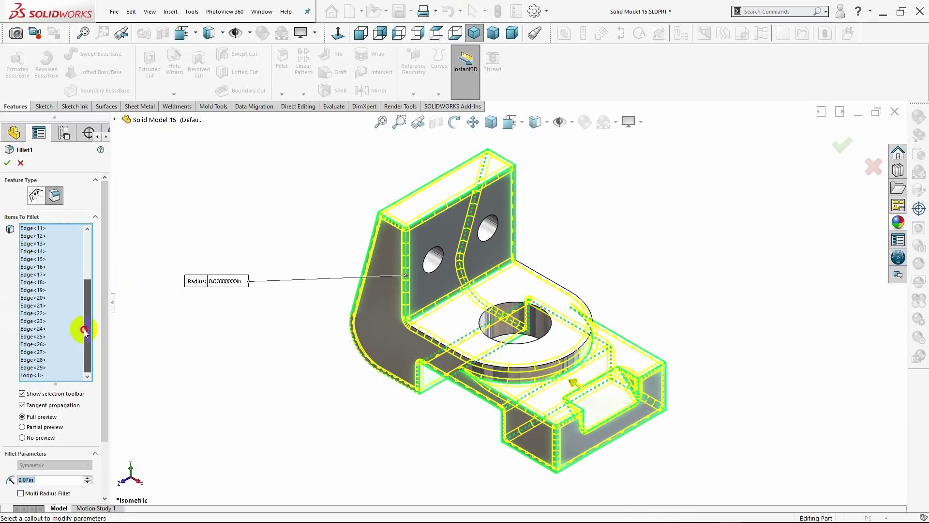
pyautogui.rightClick(32, 377)
pyautogui.click(43, 407)
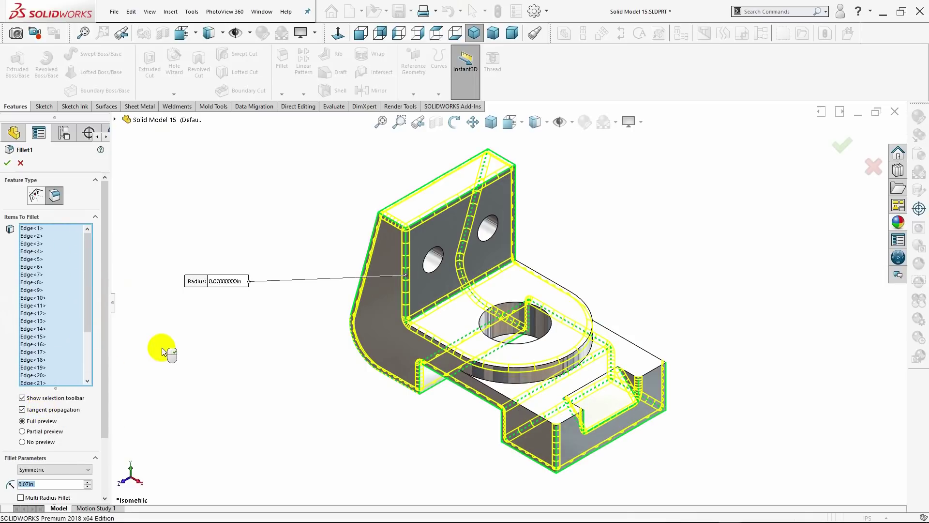
# - Apply the edited Fillet1, orbit the bracket, and snap it back to isometric
pyautogui.click(7, 163)
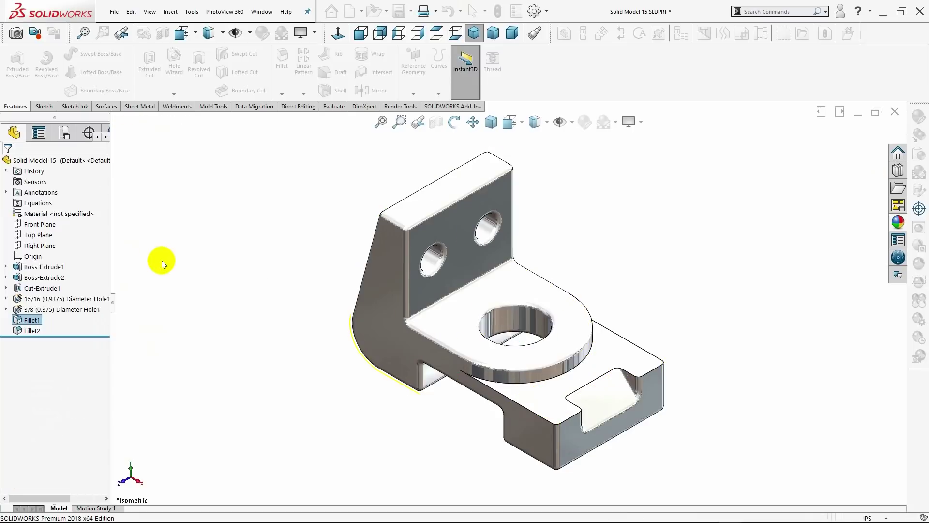
pyautogui.moveTo(201, 292)
pyautogui.mouseDown(button='middle')
pyautogui.moveTo(344, 207)
pyautogui.moveTo(286, 253)
pyautogui.moveTo(153, 280)
pyautogui.moveTo(200, 284)
pyautogui.moveTo(189, 292)
pyautogui.moveTo(224, 286)
pyautogui.mouseUp(button='middle')
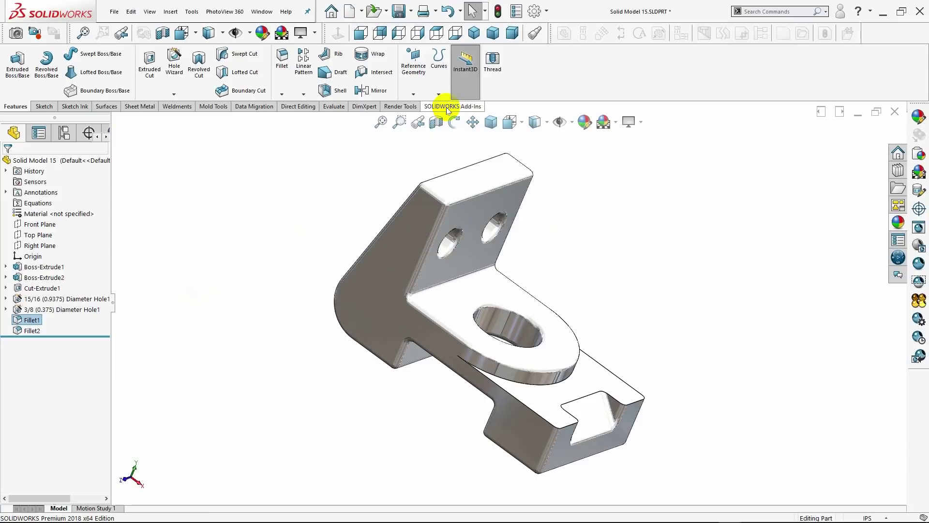
pyautogui.click(473, 32)
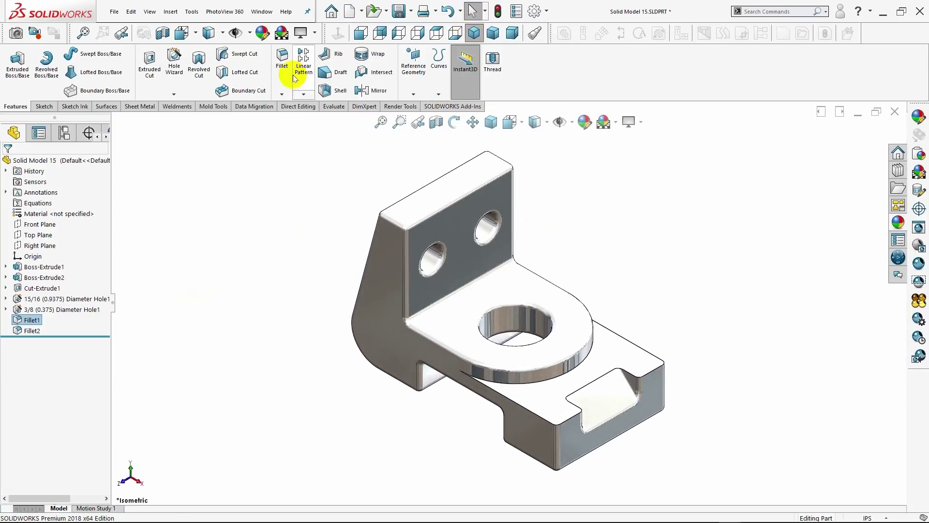
pyautogui.click(573, 374)
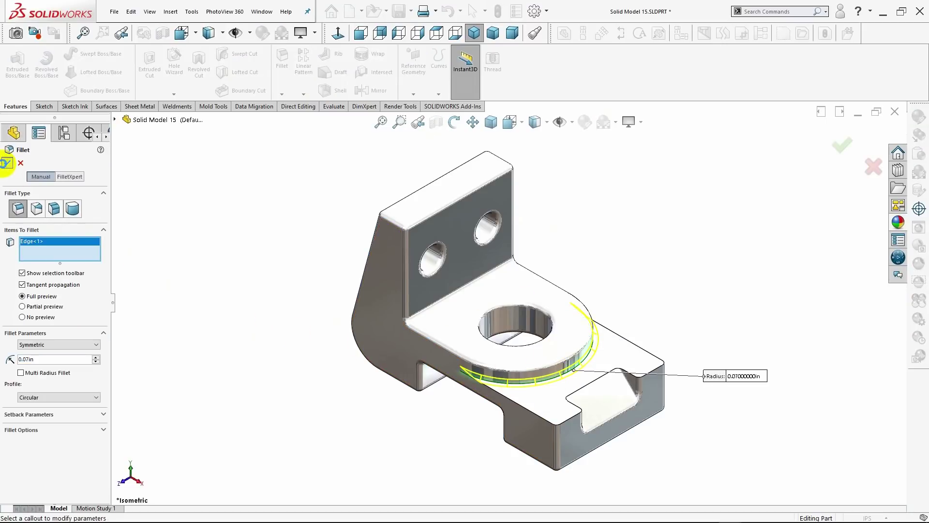
pyautogui.click(5, 162)
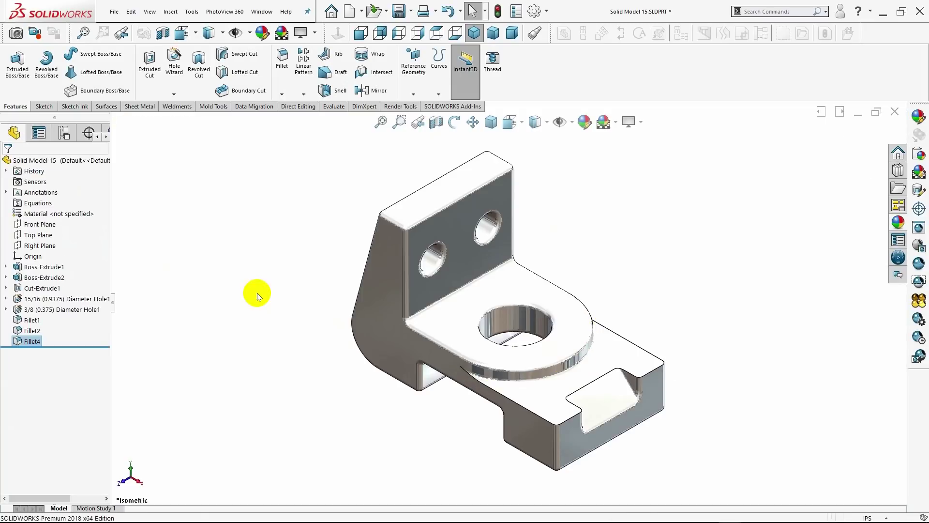
pyautogui.moveTo(257, 293)
pyautogui.mouseDown(button='middle')
pyautogui.moveTo(203, 275)
pyautogui.moveTo(187, 283)
pyautogui.moveTo(245, 277)
pyautogui.mouseUp(button='middle')
pyautogui.hotkey('ctrl', '7')
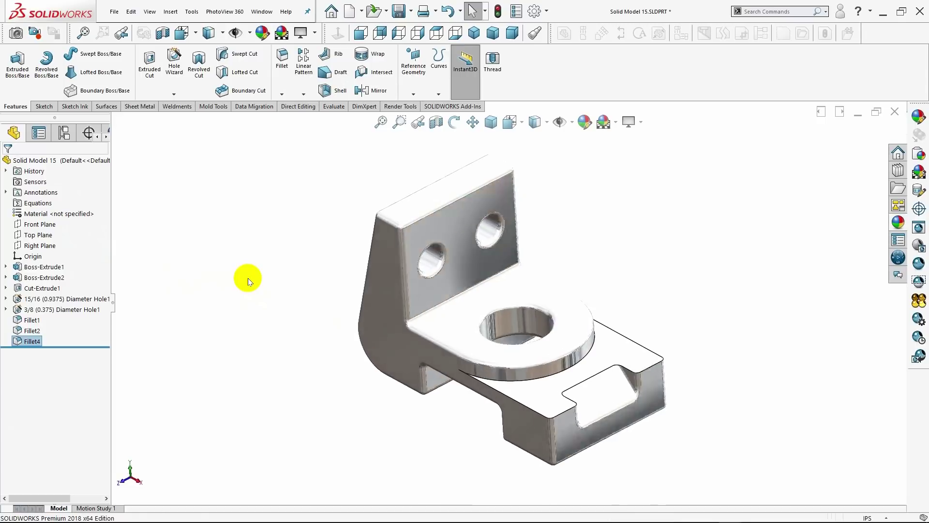
pyautogui.hotkey('ctrl', 'z')
pyautogui.click(474, 37)
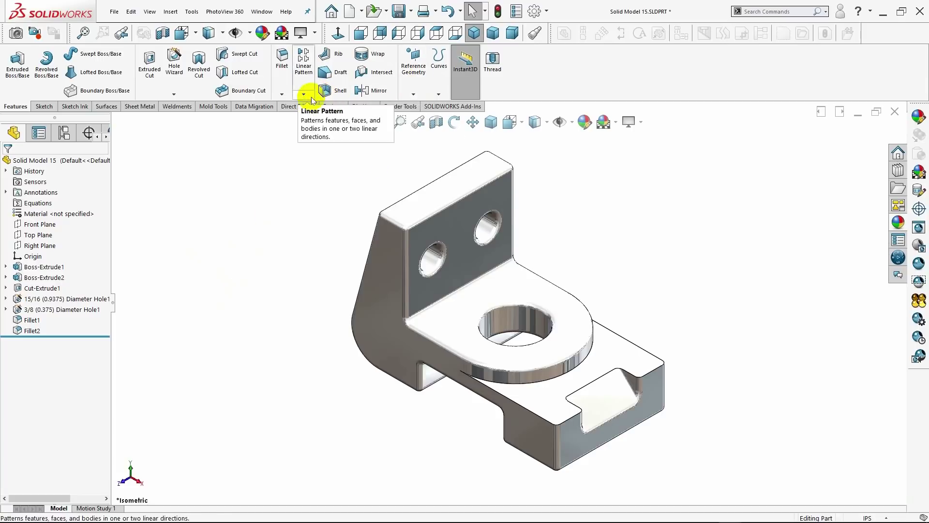
# - Create a Front Plane section view with an offset, tilted cutting plane to expose the holes
pyautogui.hotkey('ctrl', 'shift', 's')
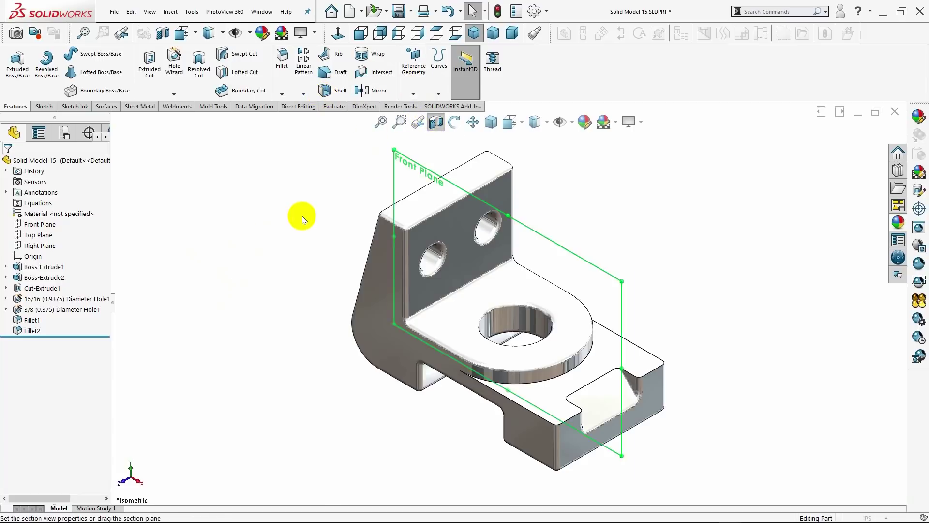
pyautogui.moveTo(479, 323)
pyautogui.mouseDown()
pyautogui.moveTo(448, 336)
pyautogui.moveTo(499, 313)
pyautogui.mouseUp()
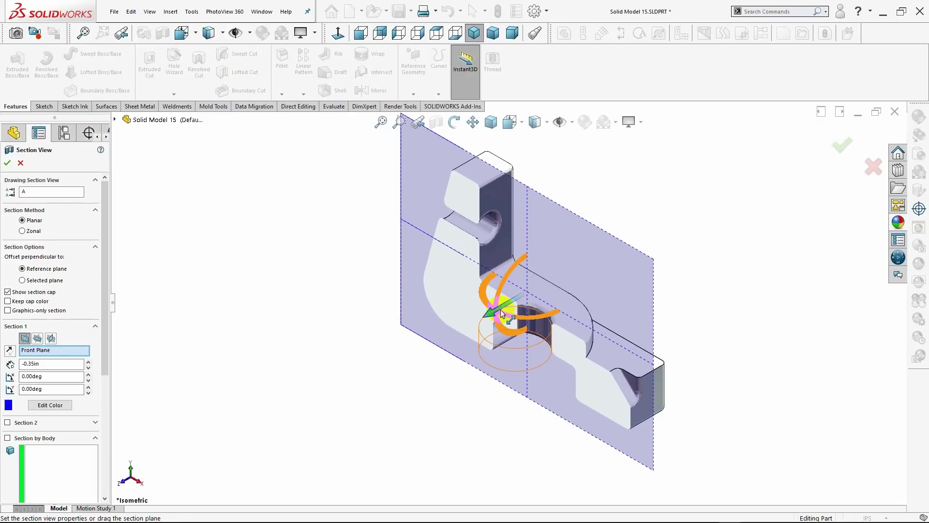
pyautogui.moveTo(505, 315)
pyautogui.mouseDown()
pyautogui.moveTo(542, 315)
pyautogui.moveTo(534, 305)
pyautogui.moveTo(560, 263)
pyautogui.moveTo(503, 276)
pyautogui.moveTo(481, 298)
pyautogui.moveTo(497, 324)
pyautogui.moveTo(428, 317)
pyautogui.mouseUp()
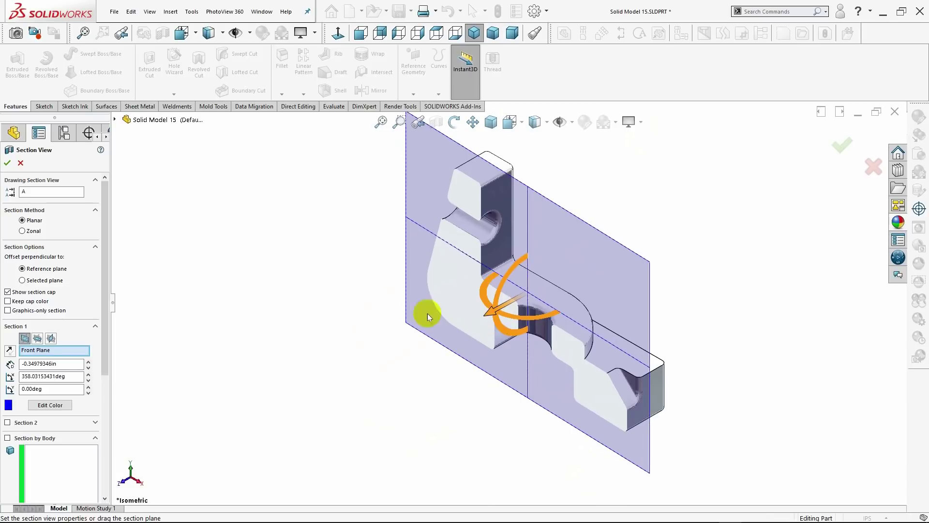
pyautogui.click(7, 164)
# - View the cutaway in trimetric, dimetric and isometric, then switch the section view off
pyautogui.click(472, 66)
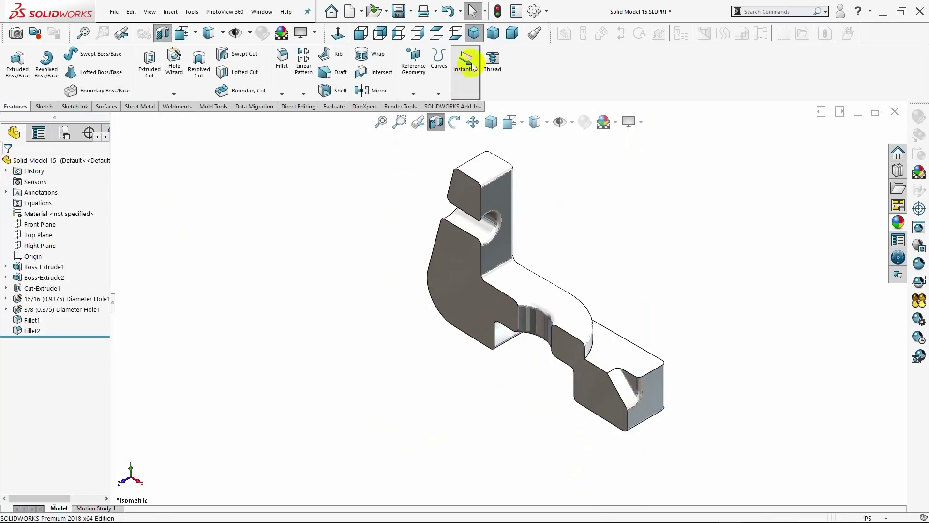
pyautogui.click(493, 33)
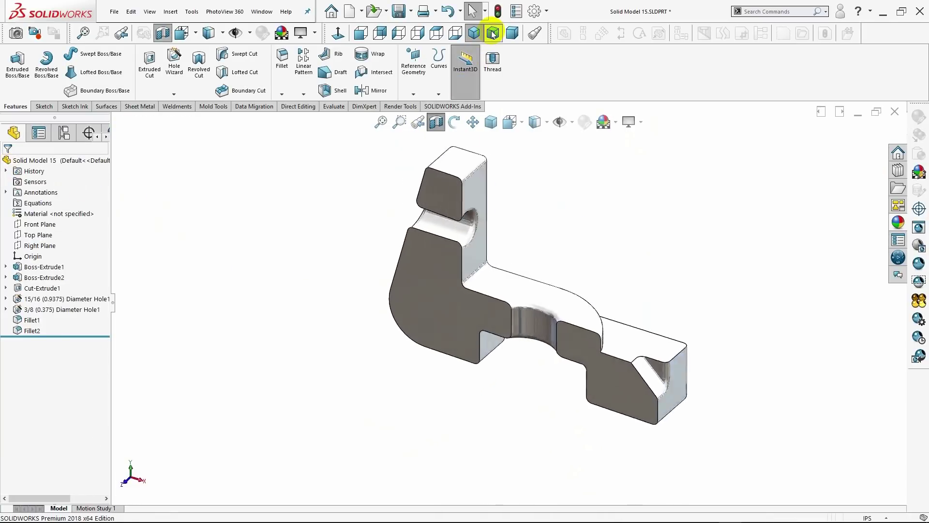
pyautogui.click(517, 31)
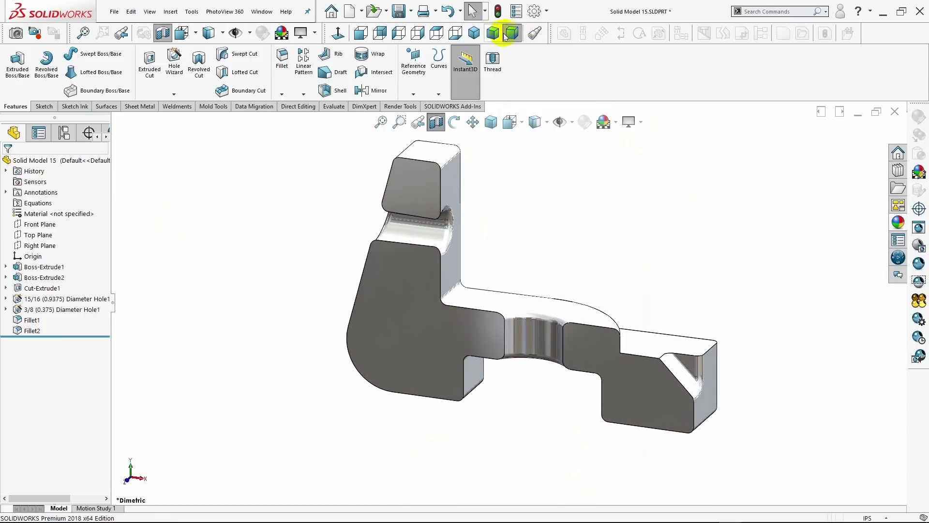
pyautogui.click(475, 34)
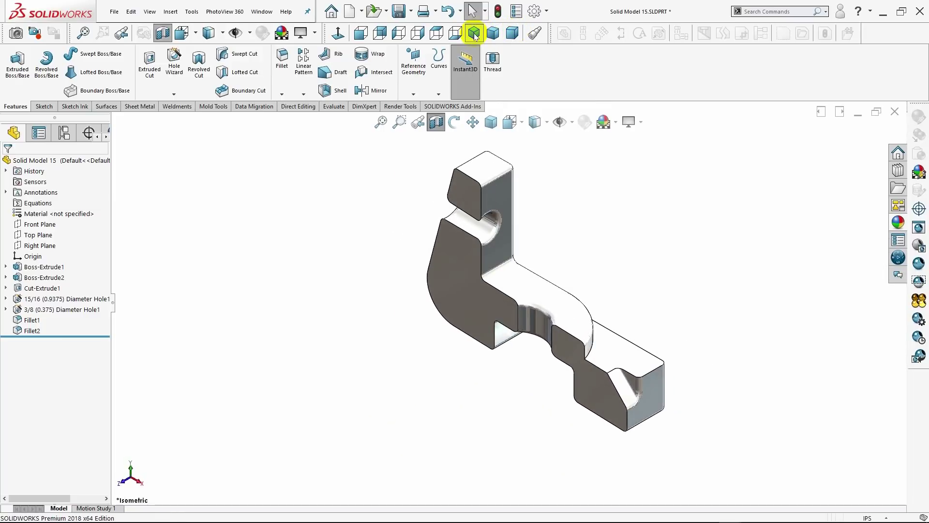
pyautogui.click(437, 123)
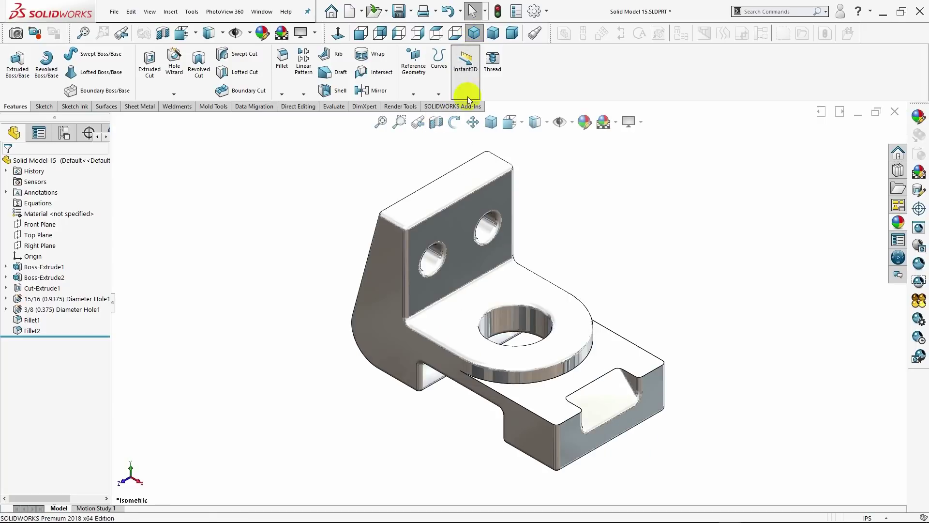
# - Show the bracket in dimetric, then isometric, with the Shaded display style without edges
pyautogui.click(514, 34)
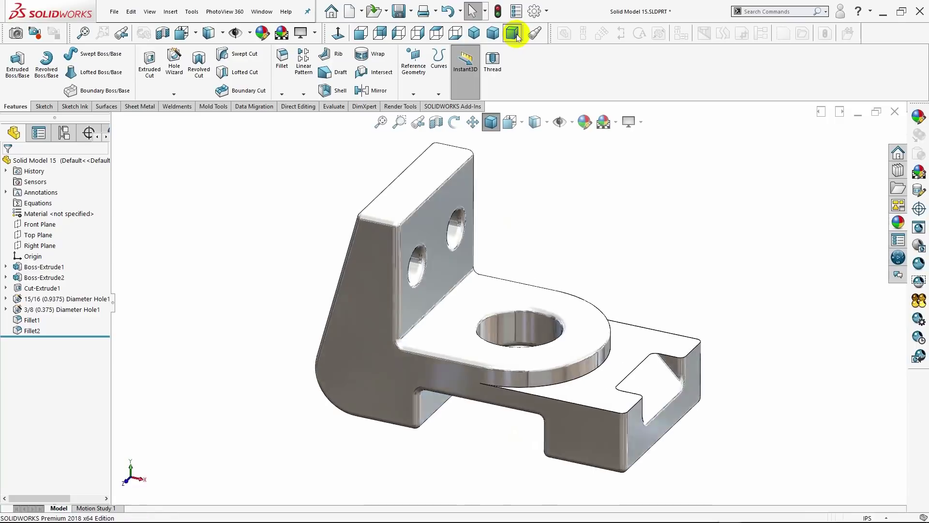
pyautogui.click(474, 35)
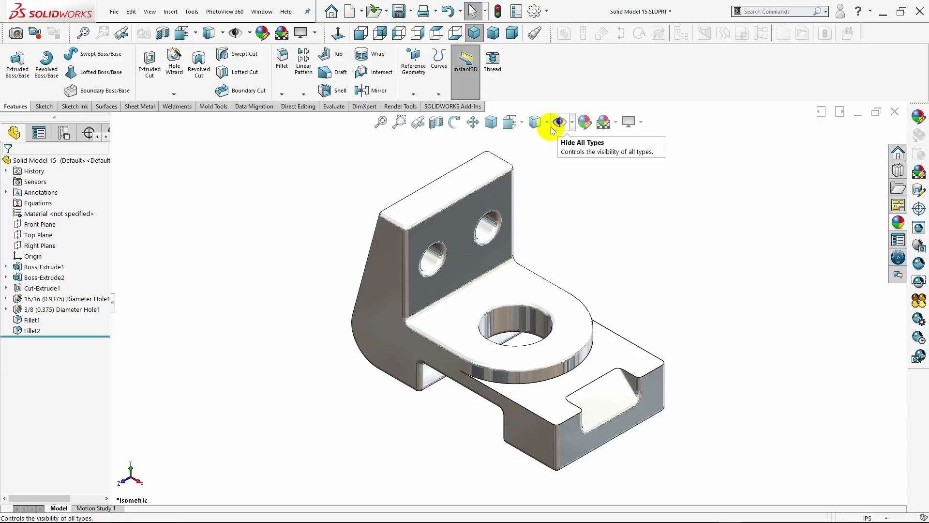
pyautogui.click(544, 122)
pyautogui.click(542, 156)
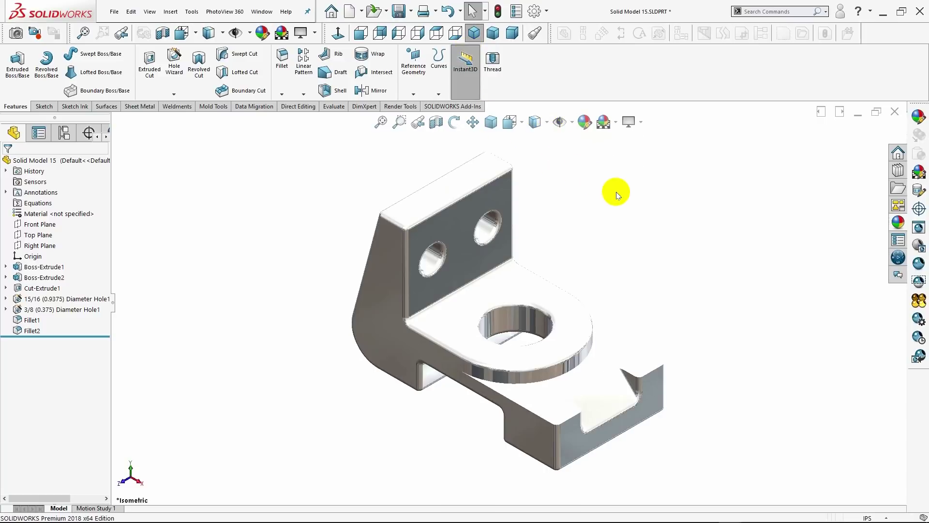